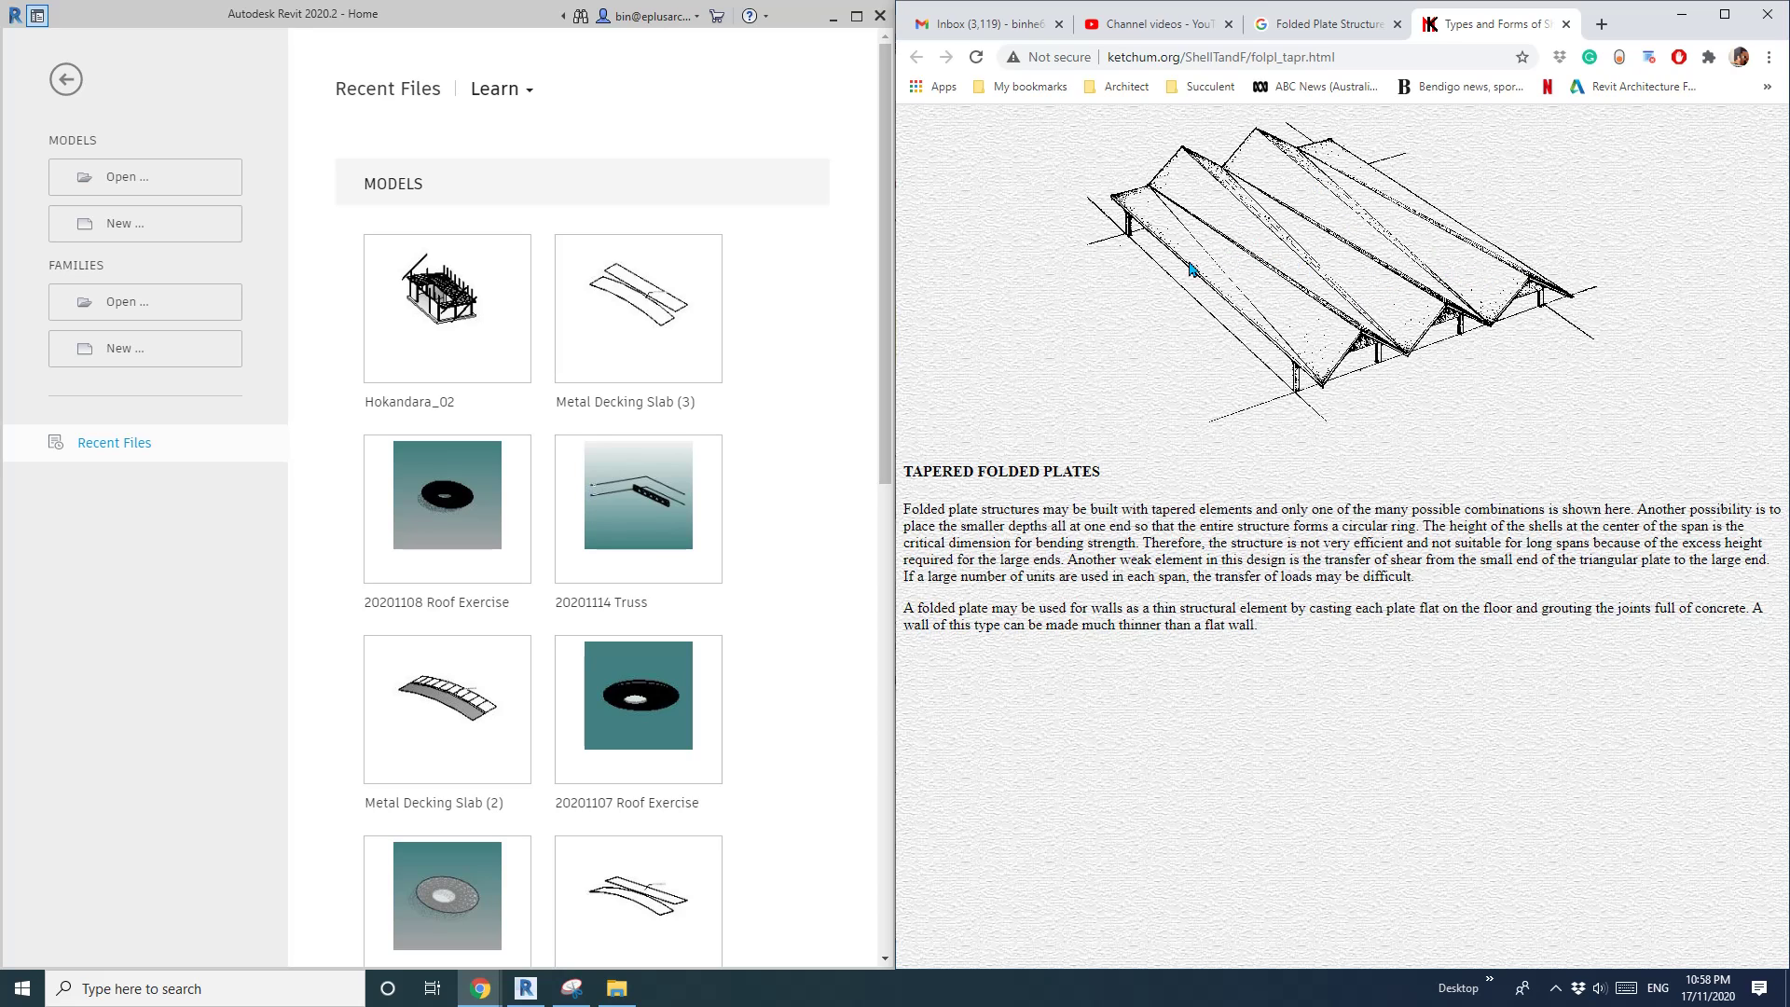
Create a new project from a template other than the default Construction Template
left_click(525, 988)
left_click(134, 224)
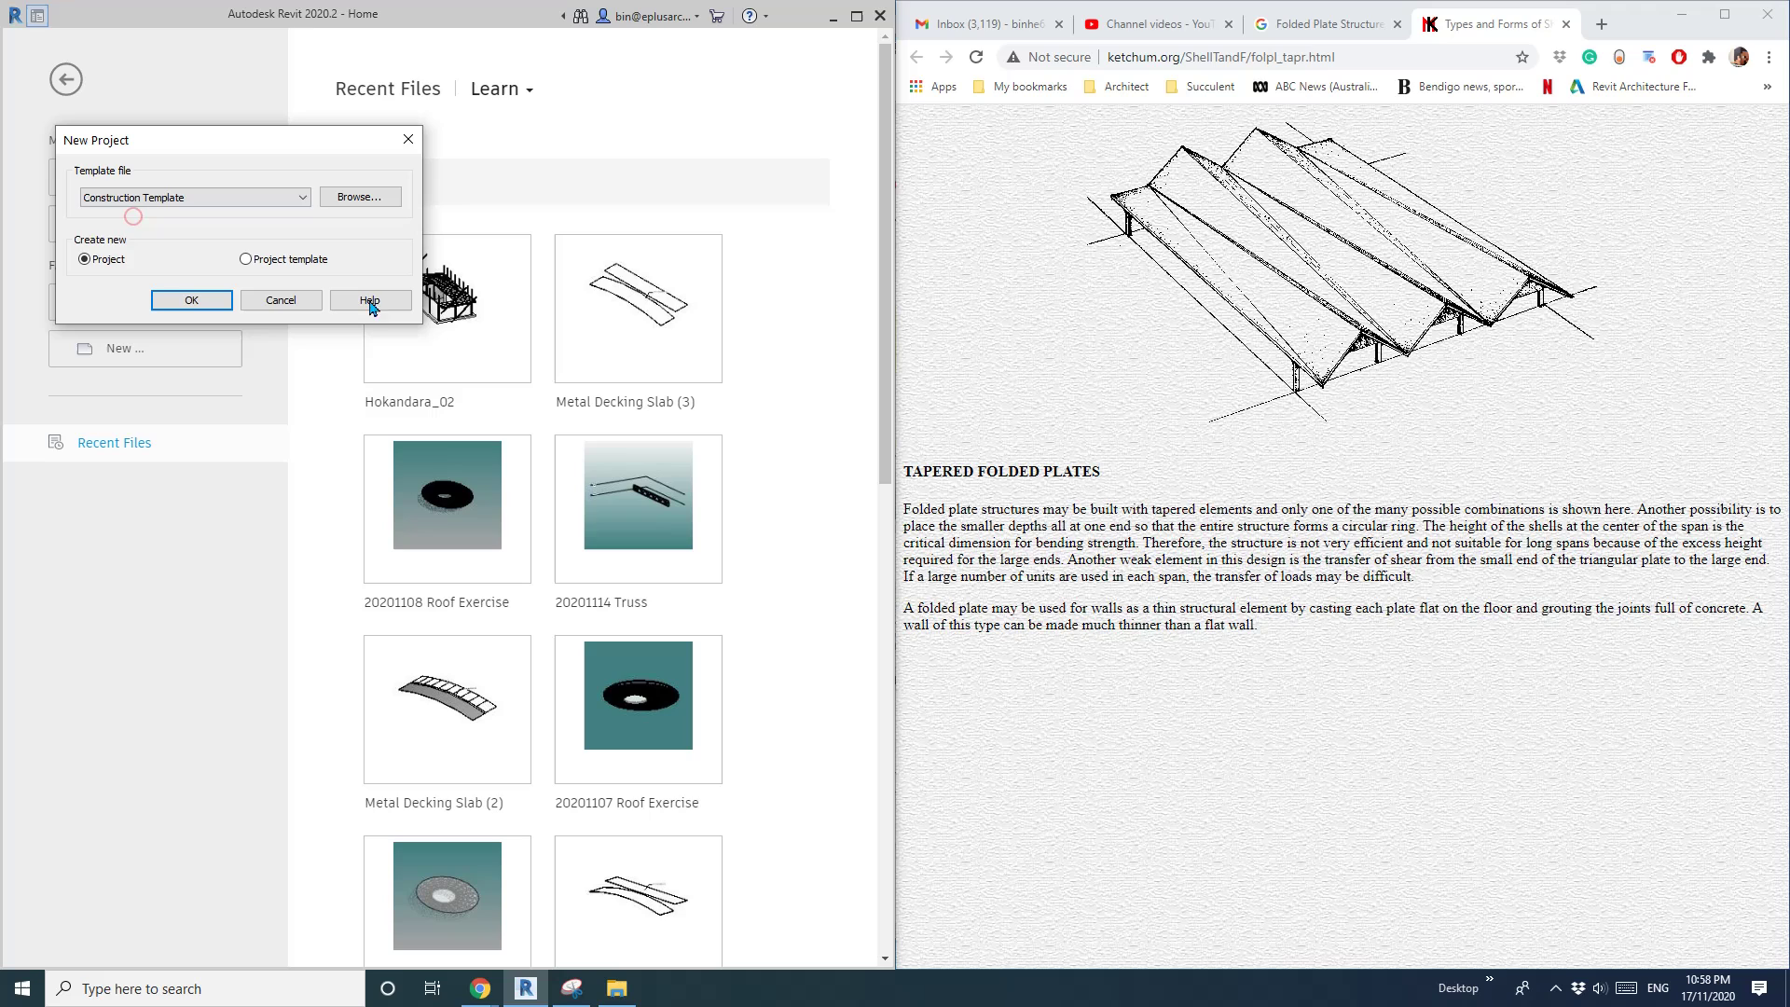
left_click(266, 196)
left_click(130, 238)
left_click(191, 299)
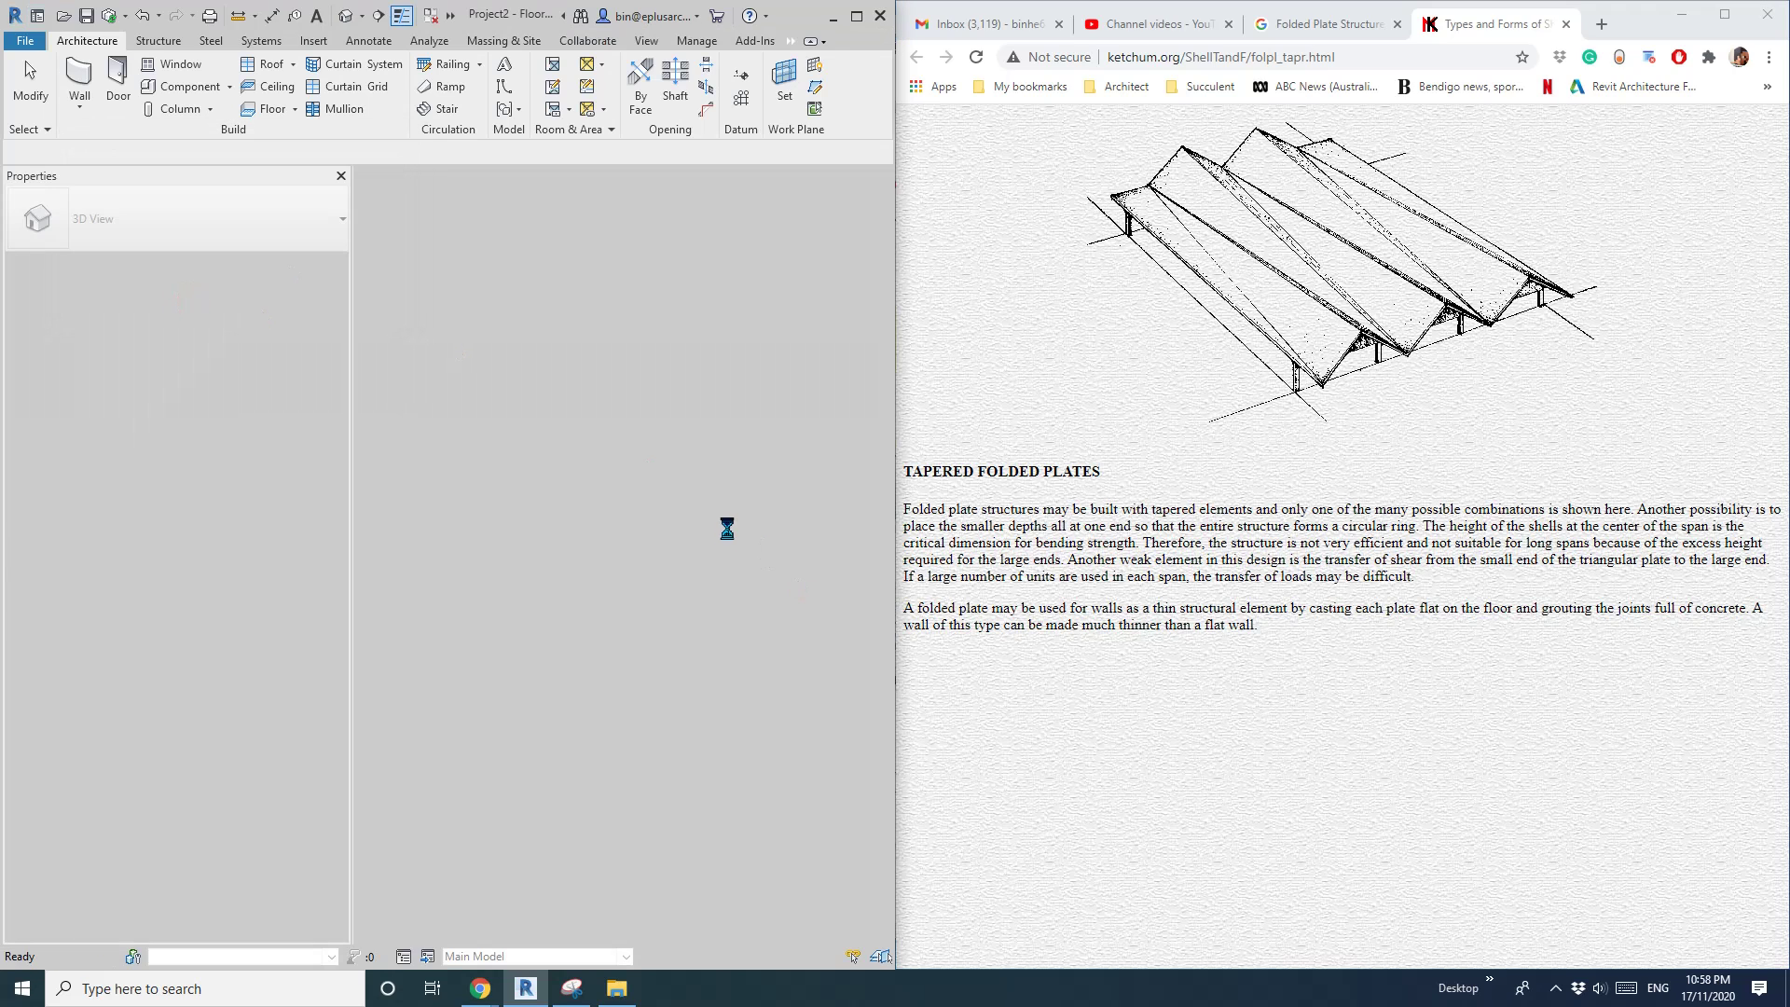
Start a footprint roof on Level 1 and sketch a rectangular boundary of about 25000 by 22000 mm
left_click(271, 64)
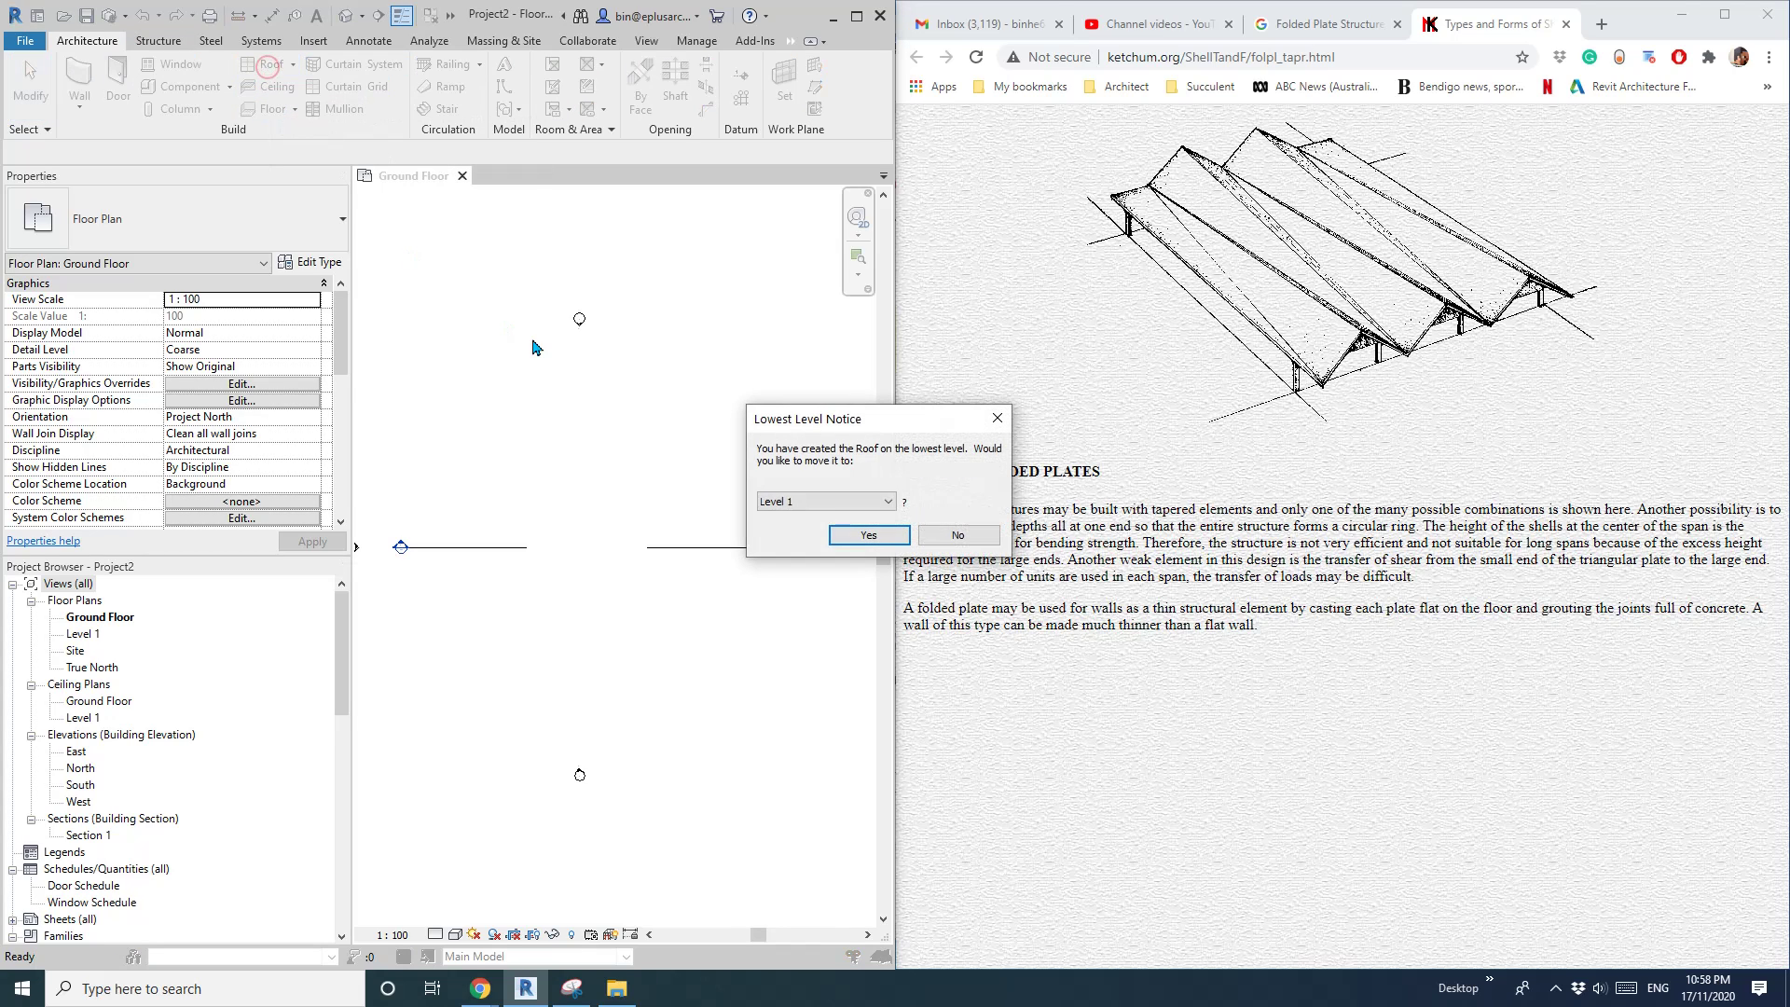
left_click(866, 534)
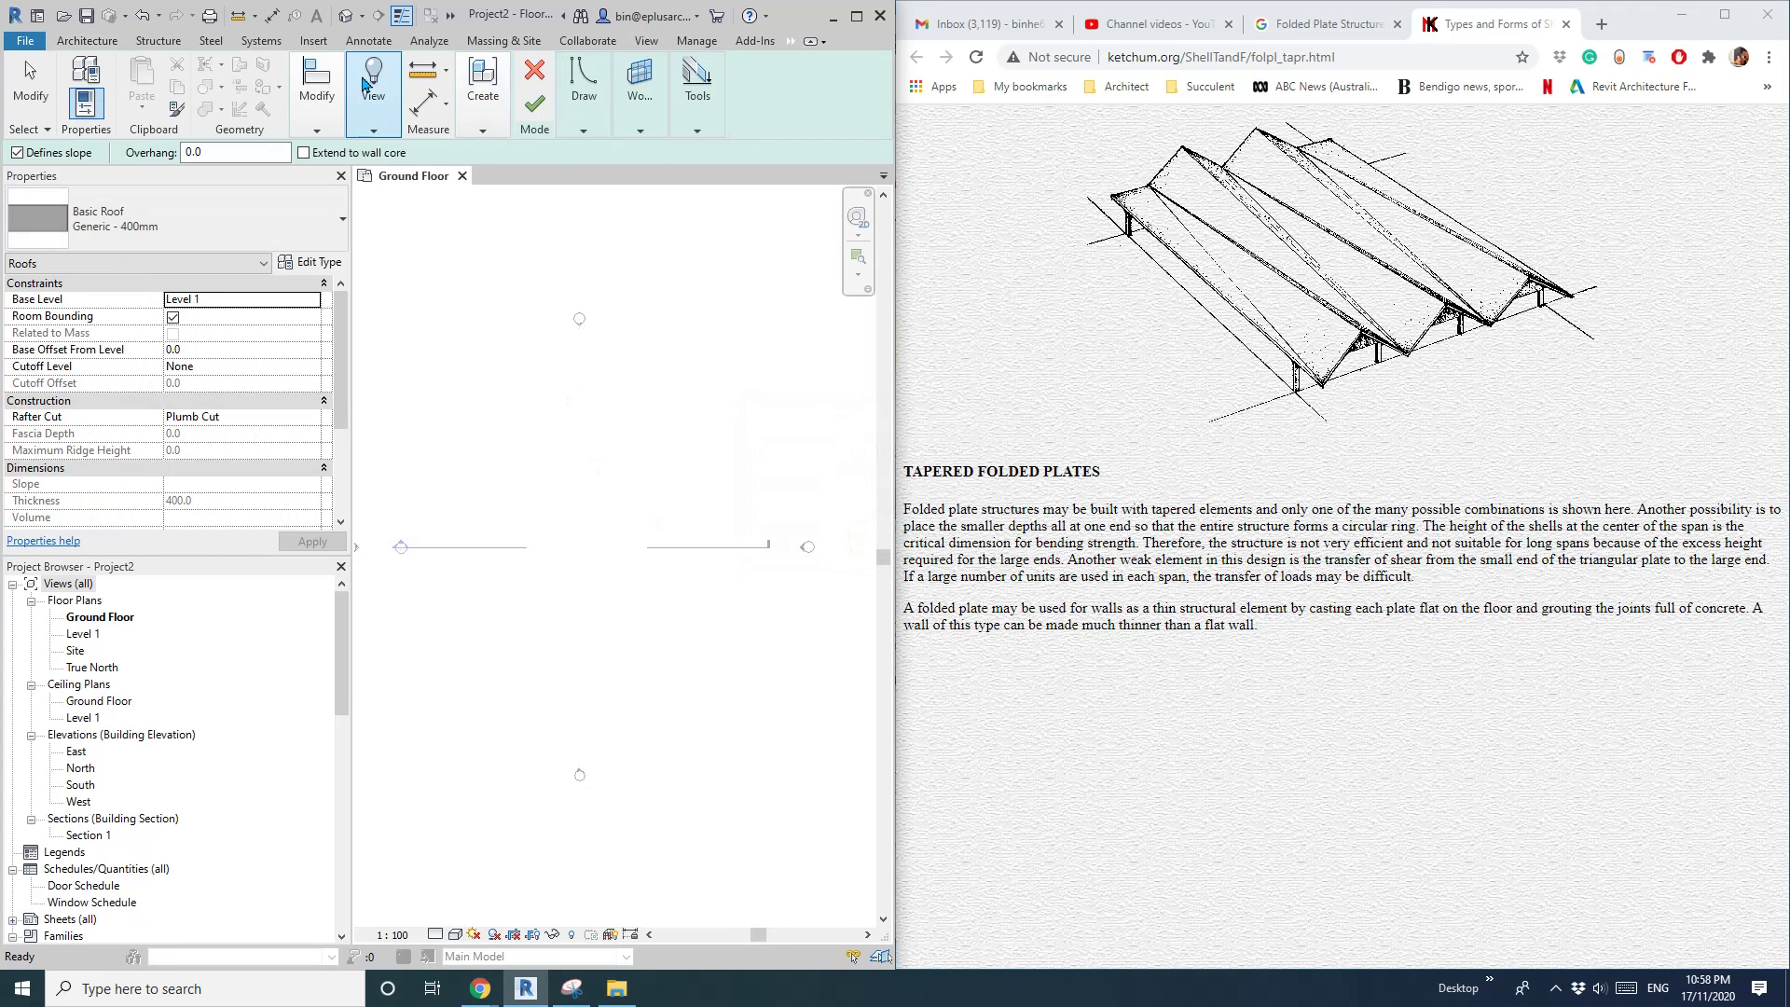
mouse_move(583, 93)
left_click(688, 152)
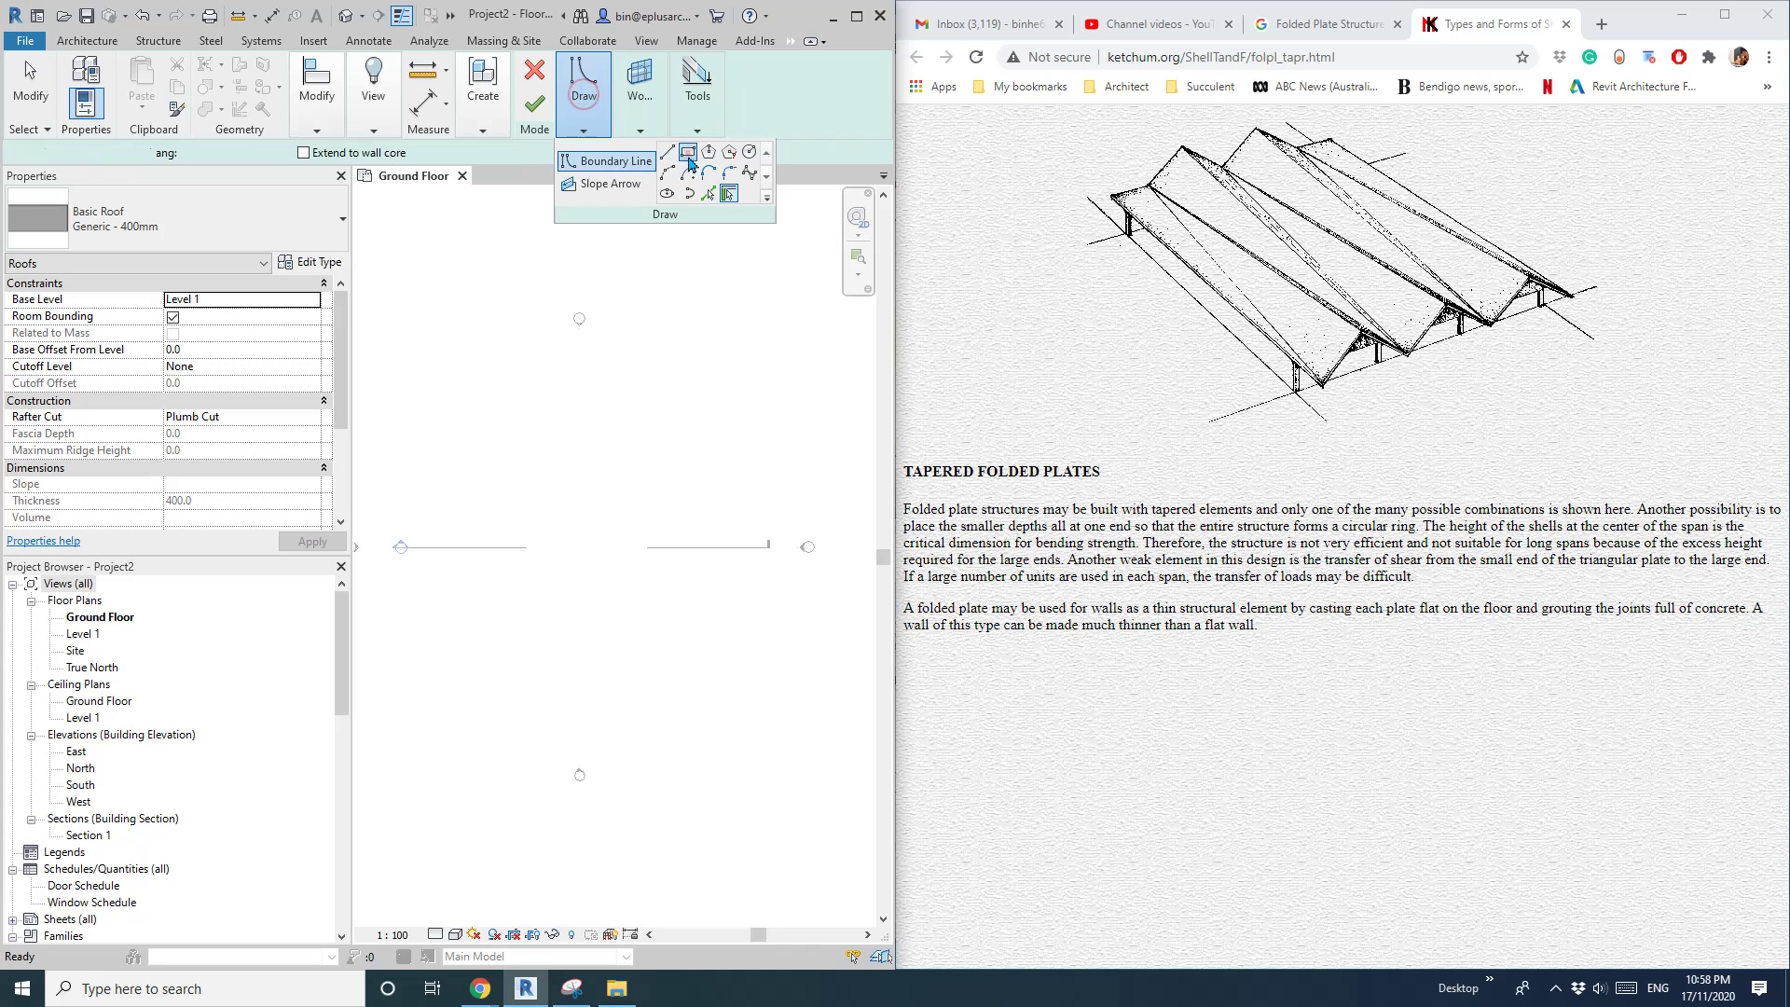
left_click(719, 667)
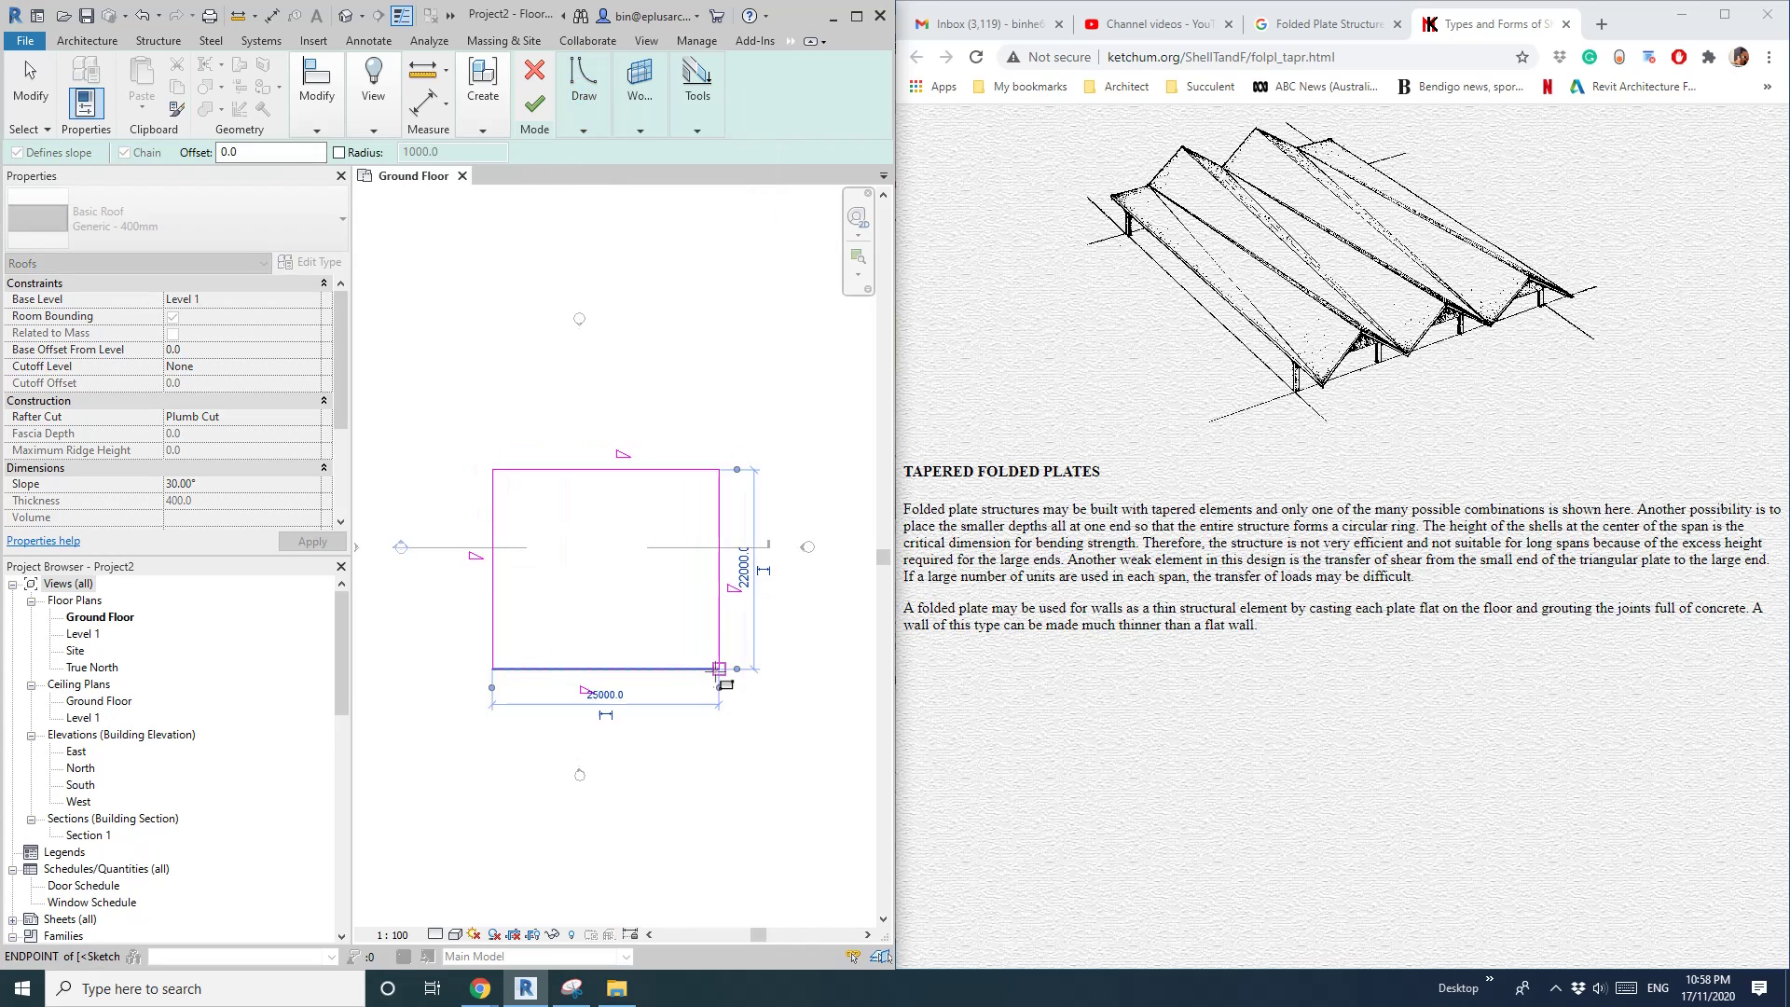
key("Escape")
key("Escape")
Turn off Defines Slope on all four boundary lines and finish the flat roof
key("Tab")
left_click(718, 618)
left_click(417, 158)
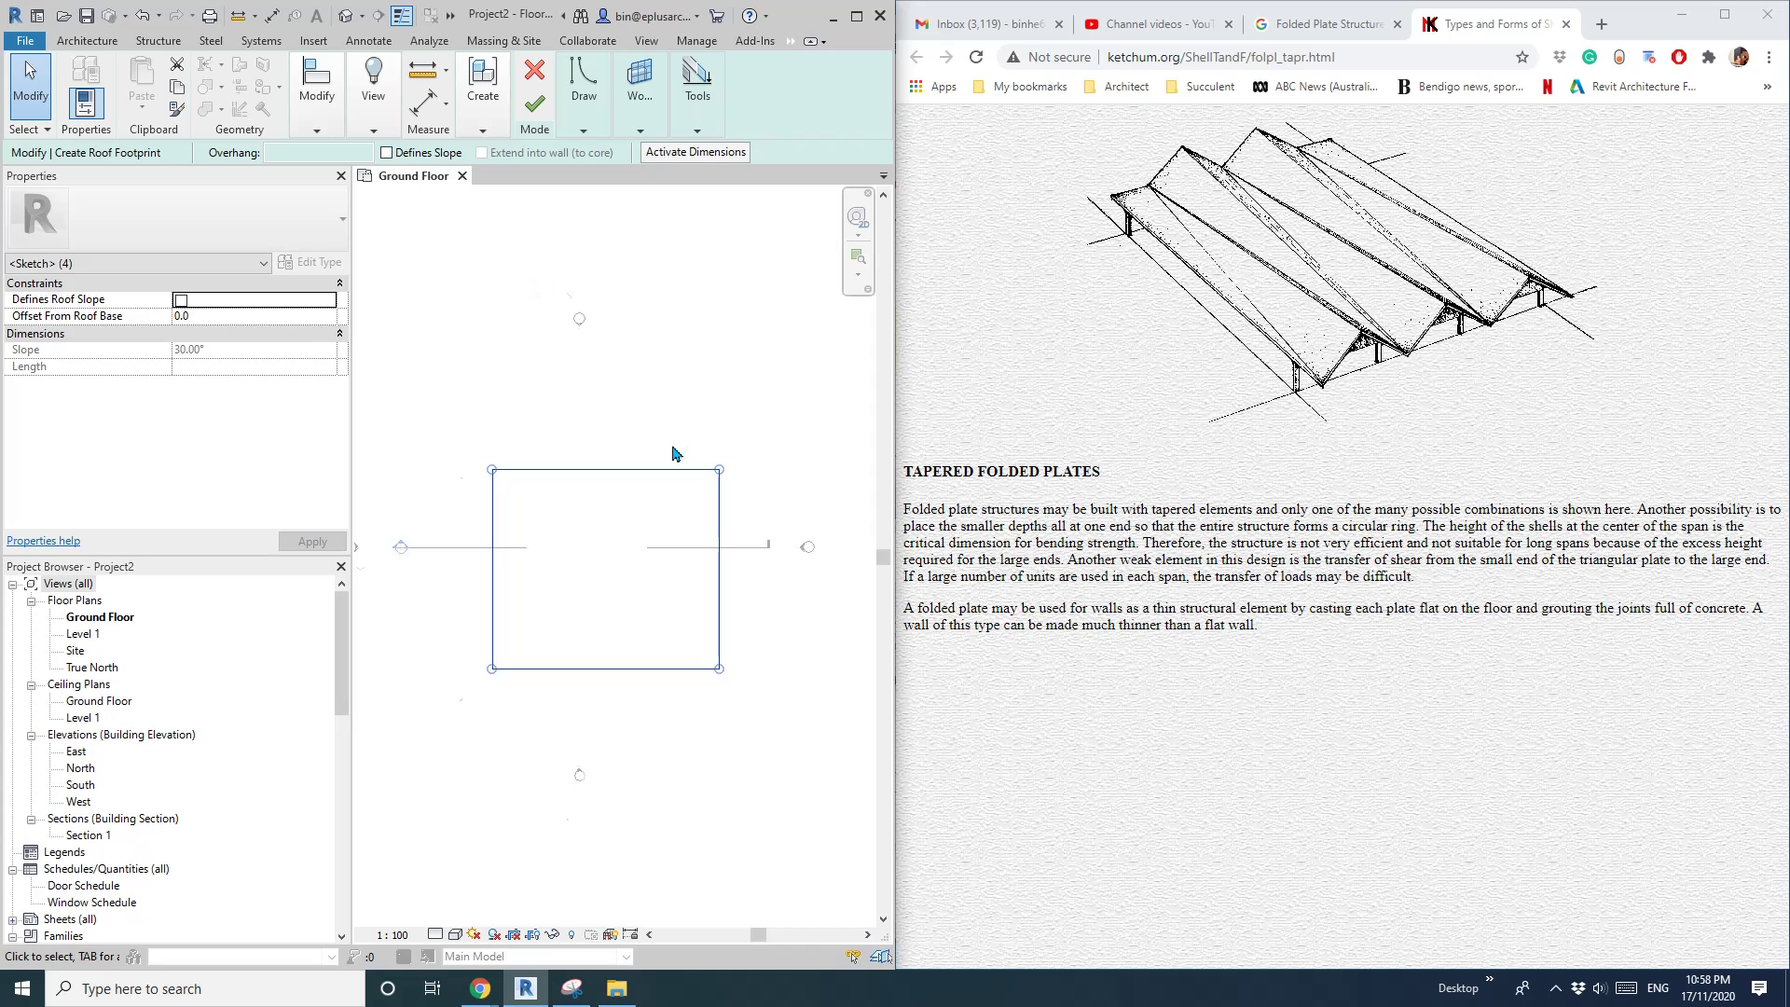
key("Escape")
scroll(660, 455, "up", 1)
middle_click_drag(660, 455, 676, 393)
left_click(535, 103)
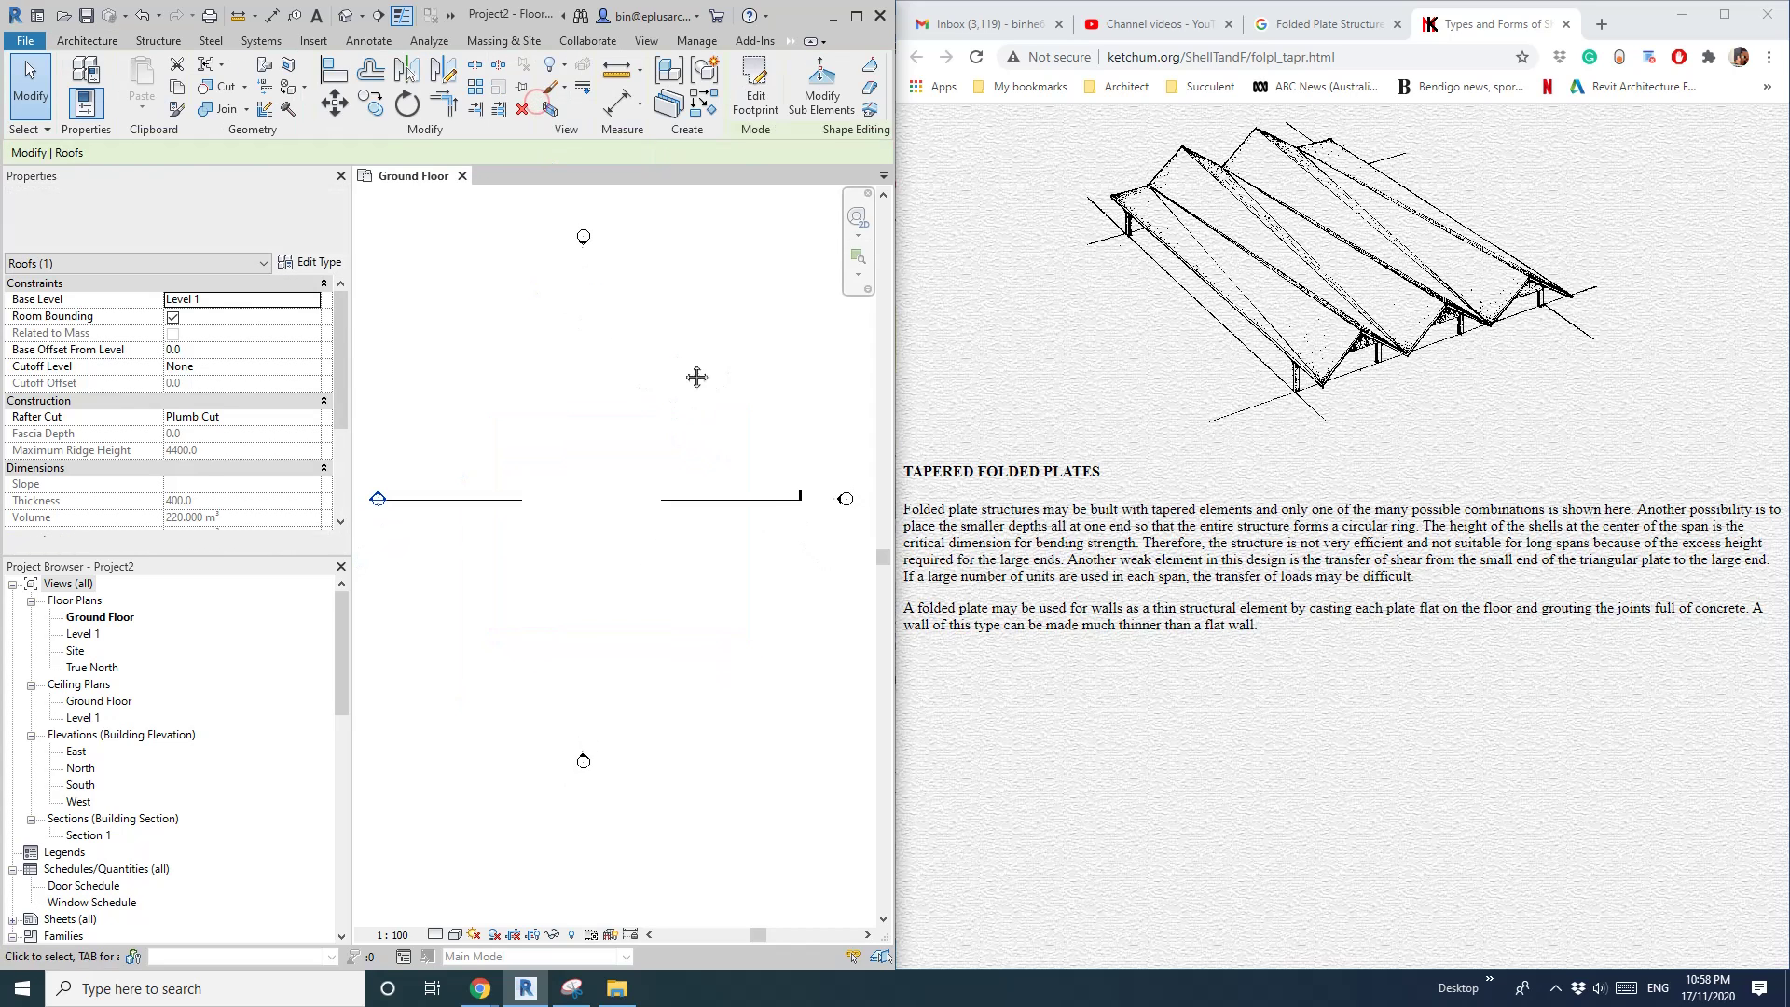
key("Escape")
Open the default 3D view and start sub-element editing on the roof
left_click(346, 16)
left_click(622, 544)
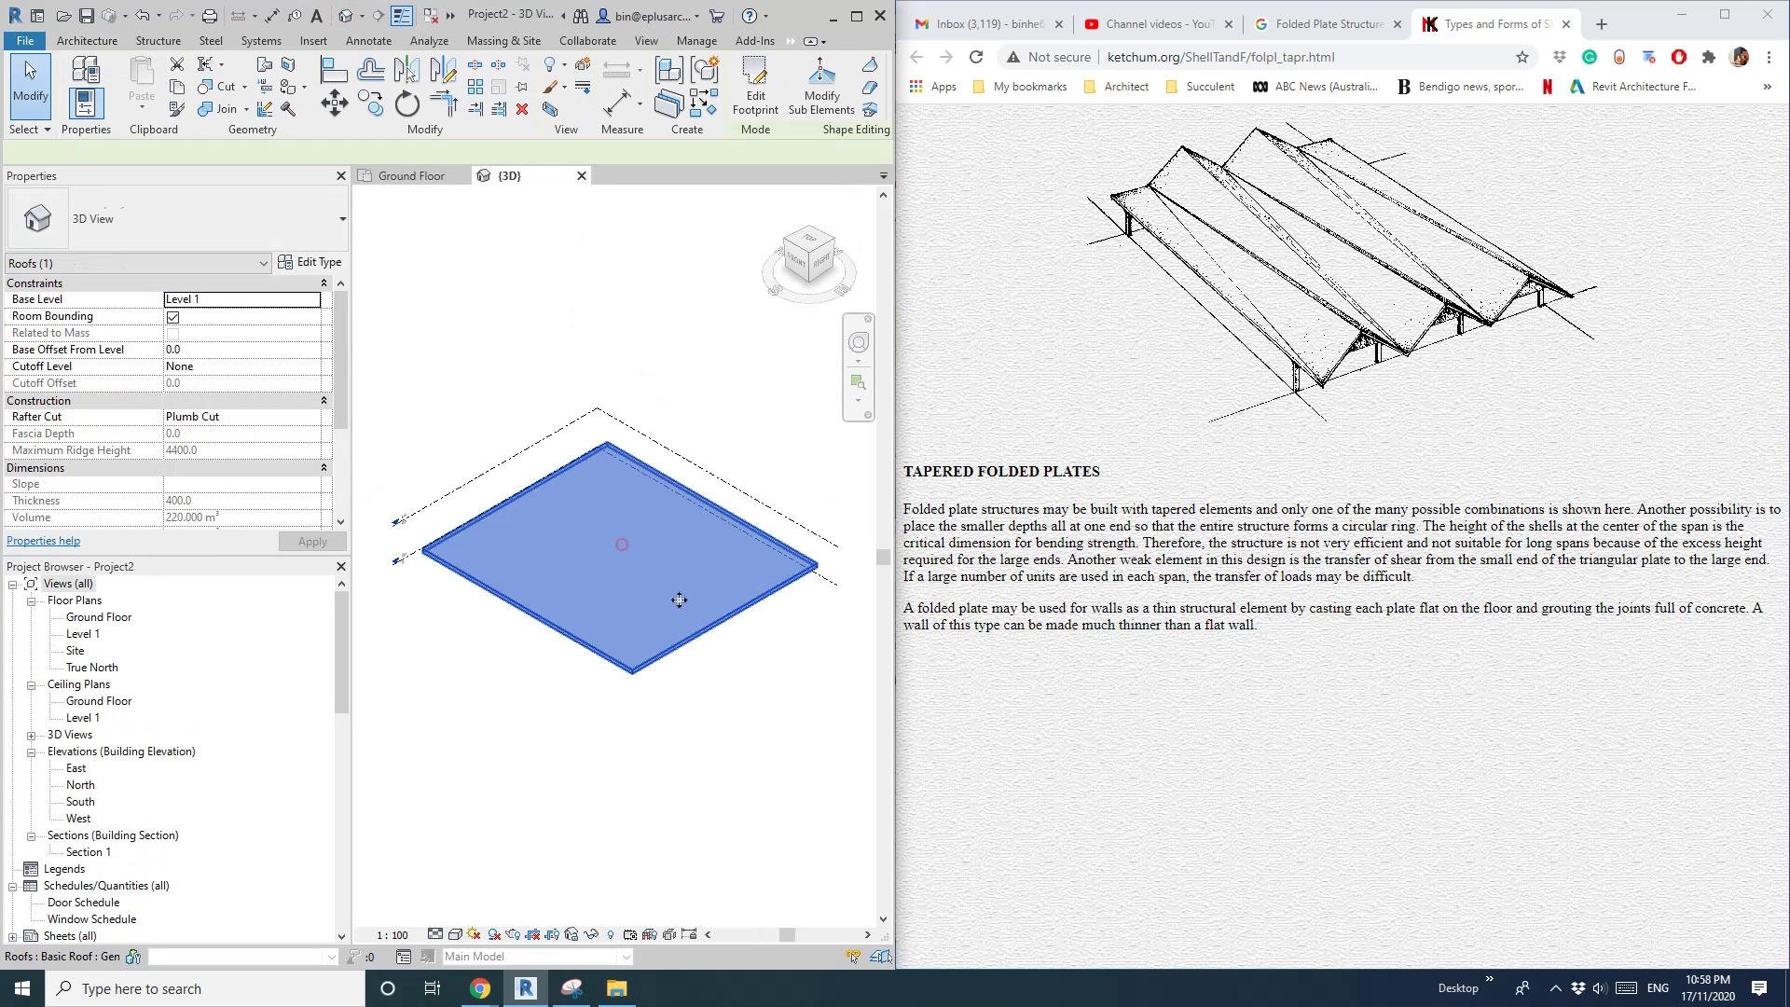
mouse_move(678, 600)
middle_mouse_down("shift")
mouse_move(652, 596)
mouse_move(631, 667)
mouse_move(635, 600)
mouse_move(707, 584)
middle_mouse_up("shift")
key("Escape")
left_click(636, 583)
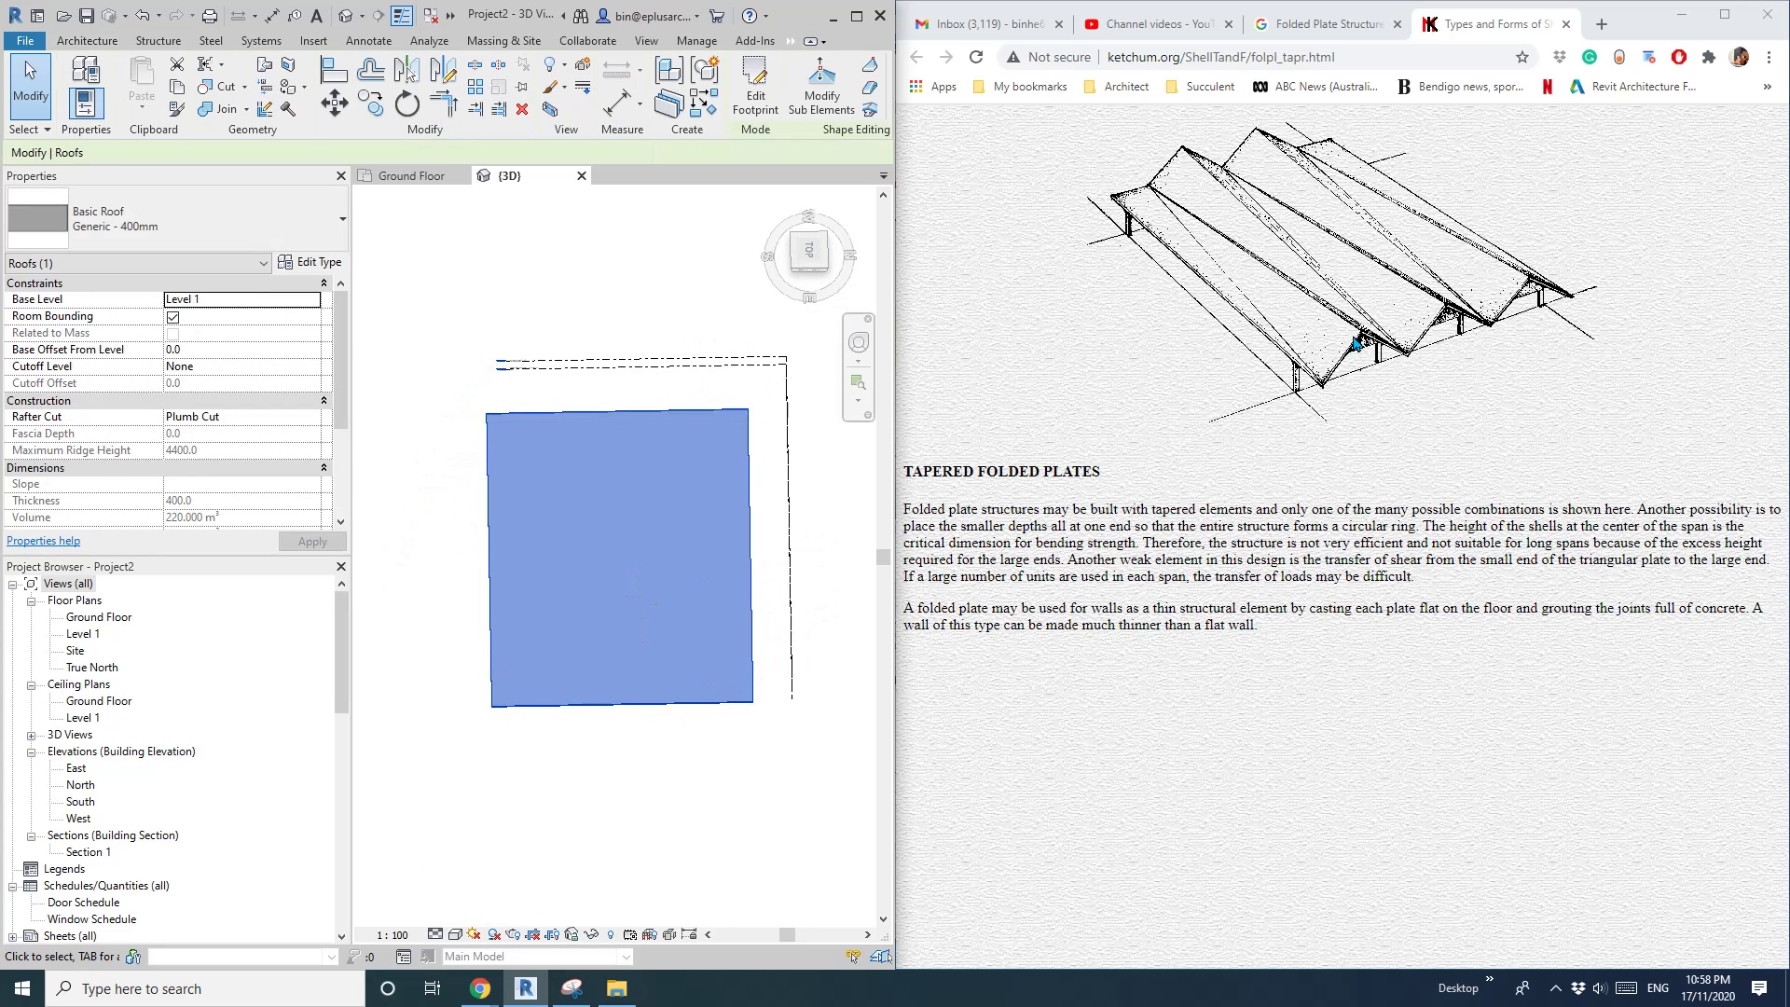
middle_click_drag(651, 491, 687, 487, "shift")
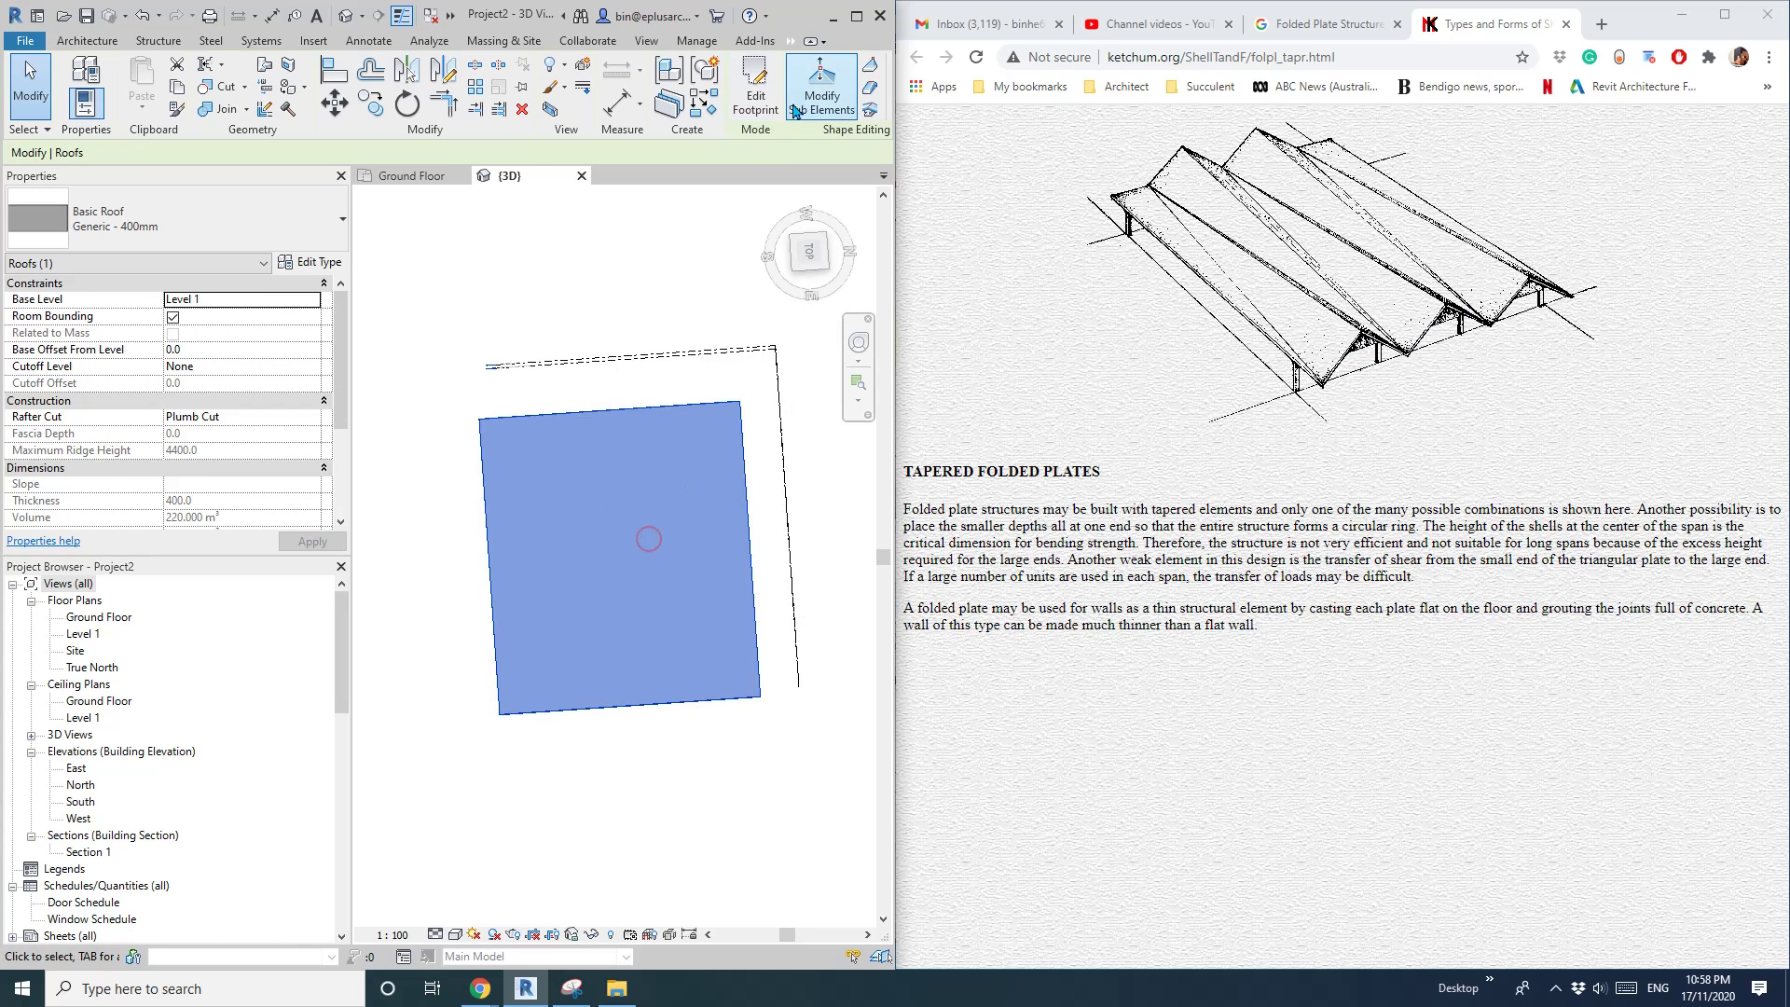
left_click(821, 94)
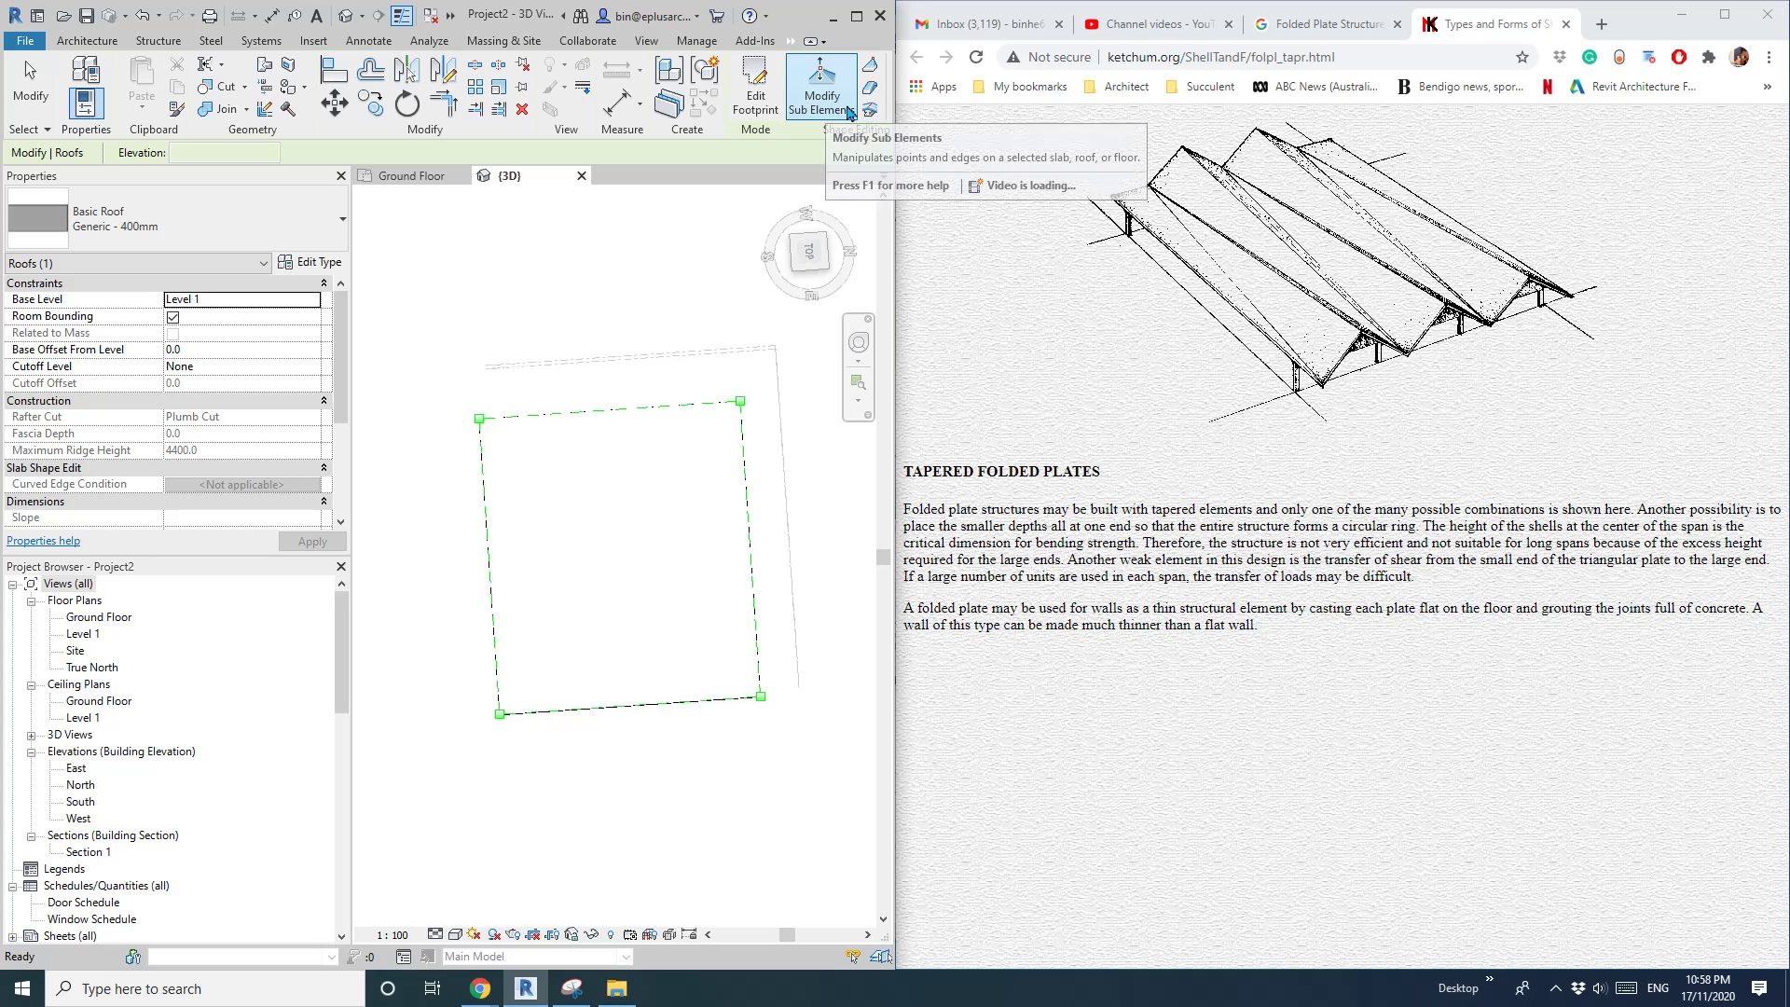
View the roof from the top and add five shape points along its near short edge, without exact spacing
left_click(872, 68)
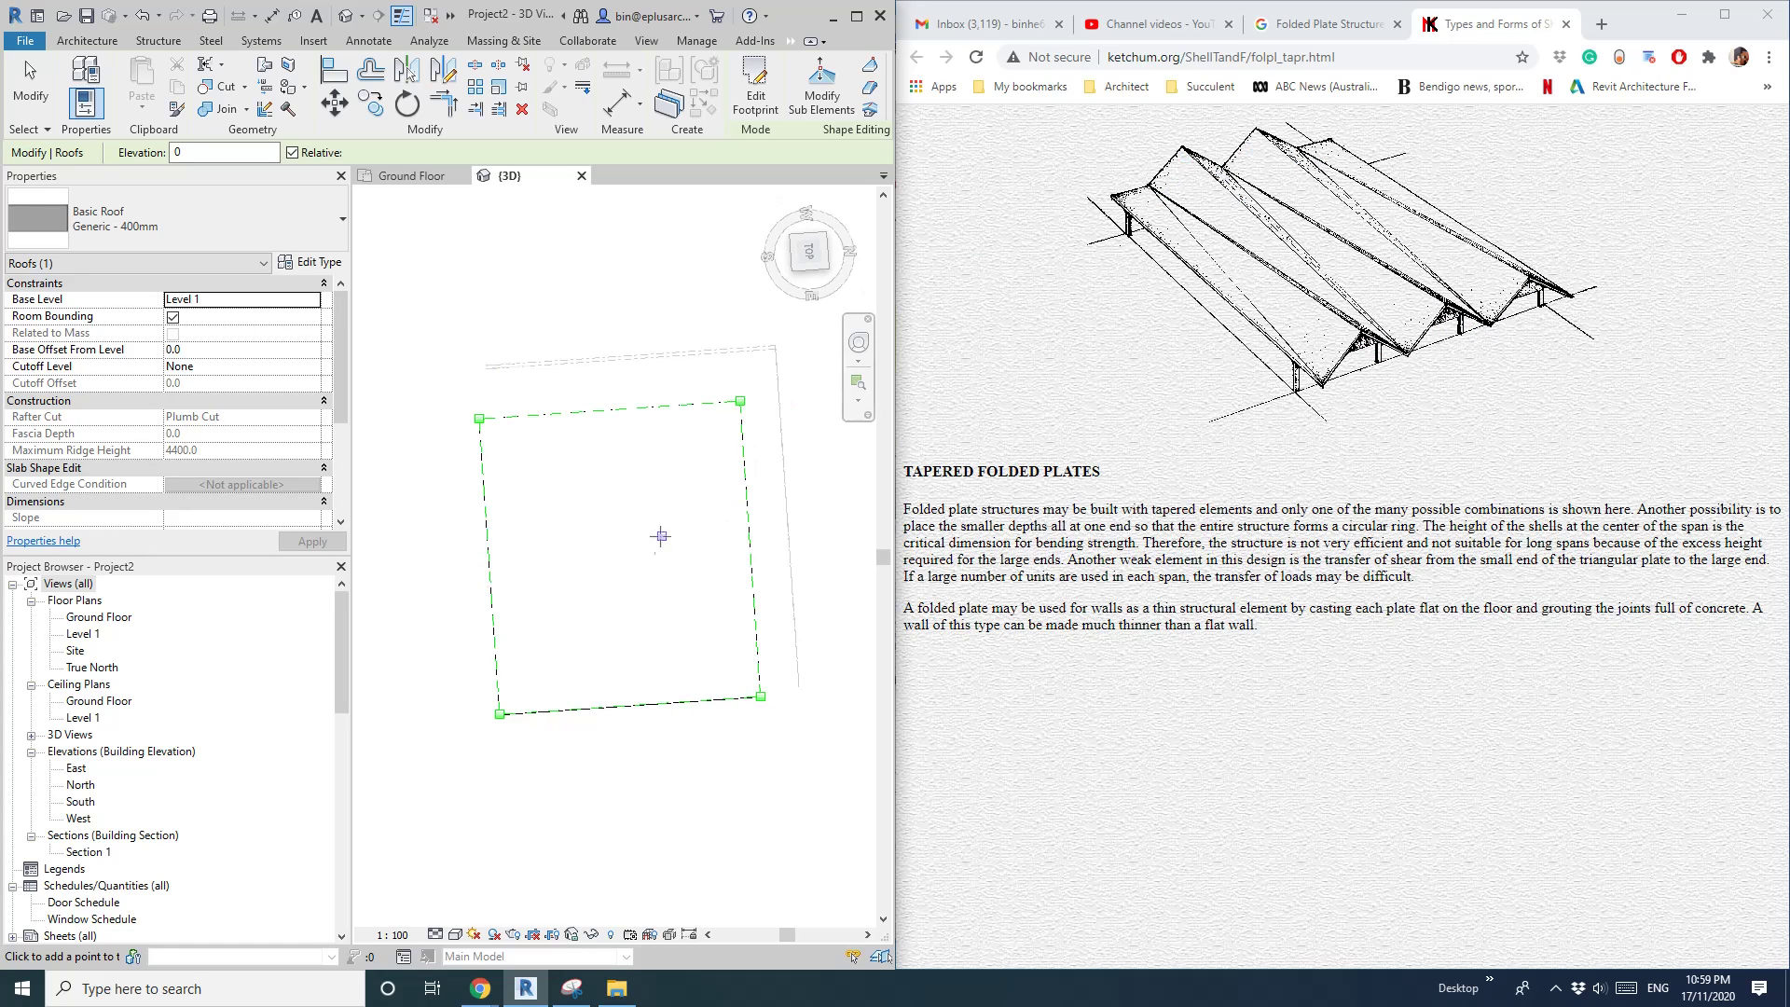
middle_click_drag(660, 537, 655, 638, "shift")
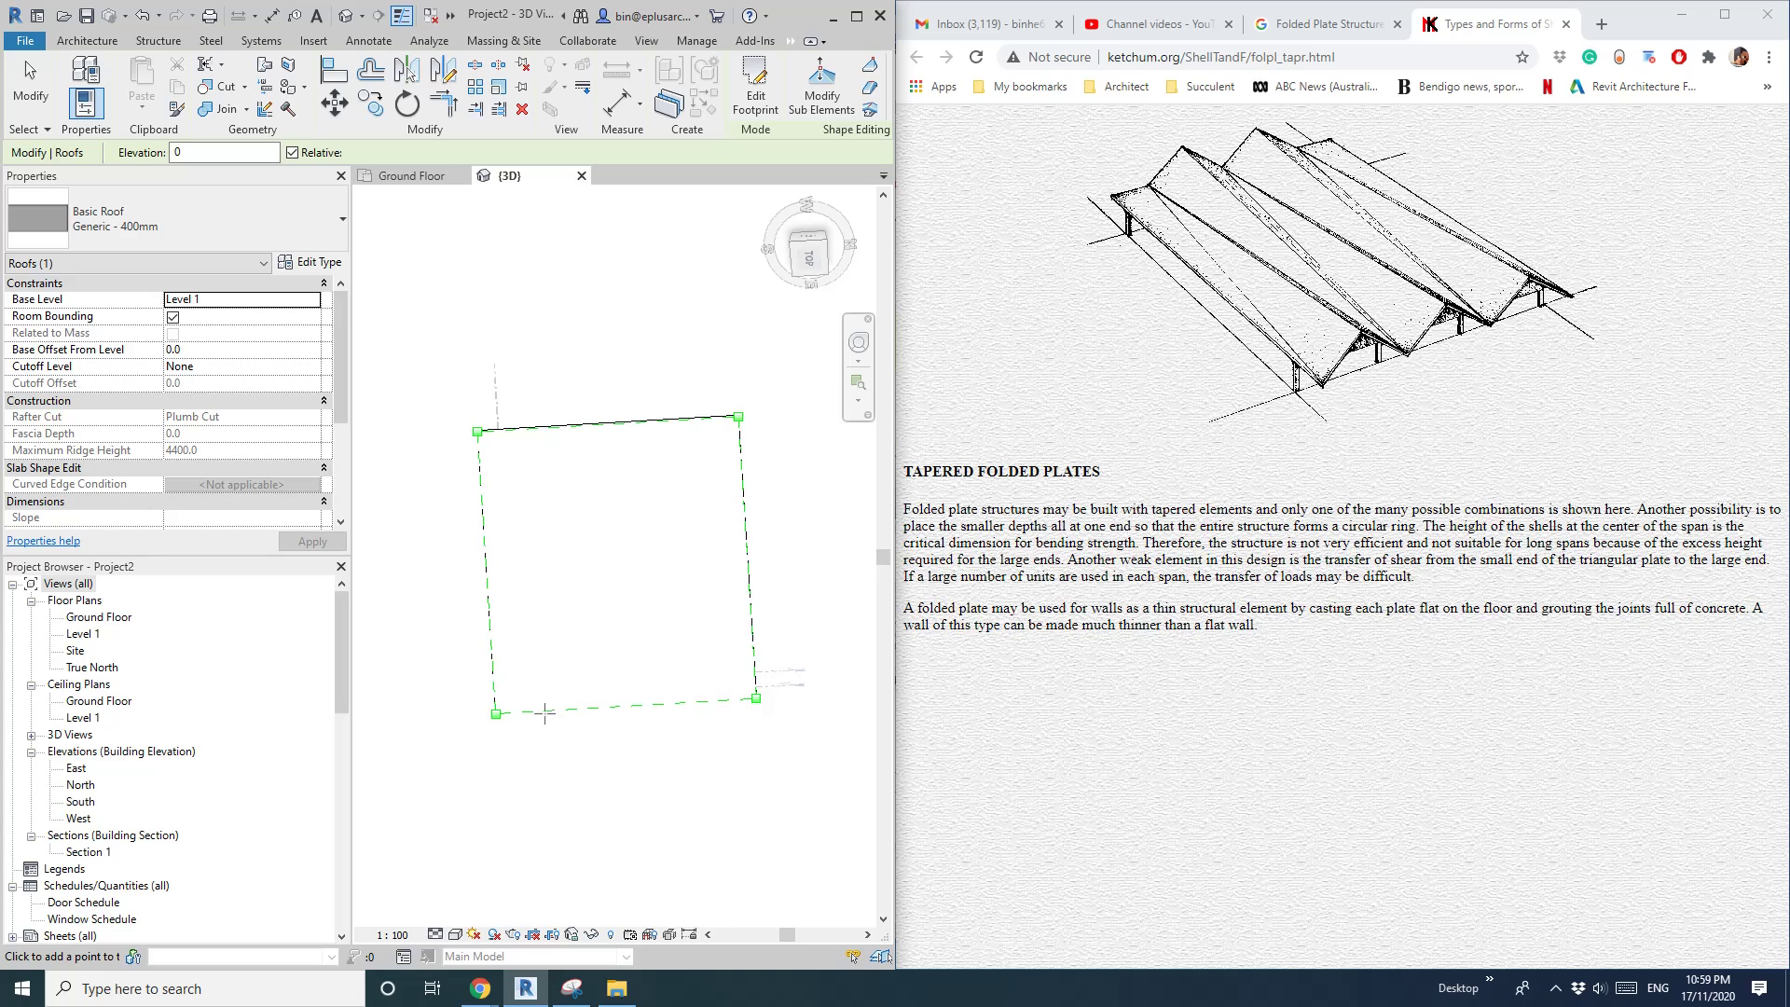
left_click(813, 254)
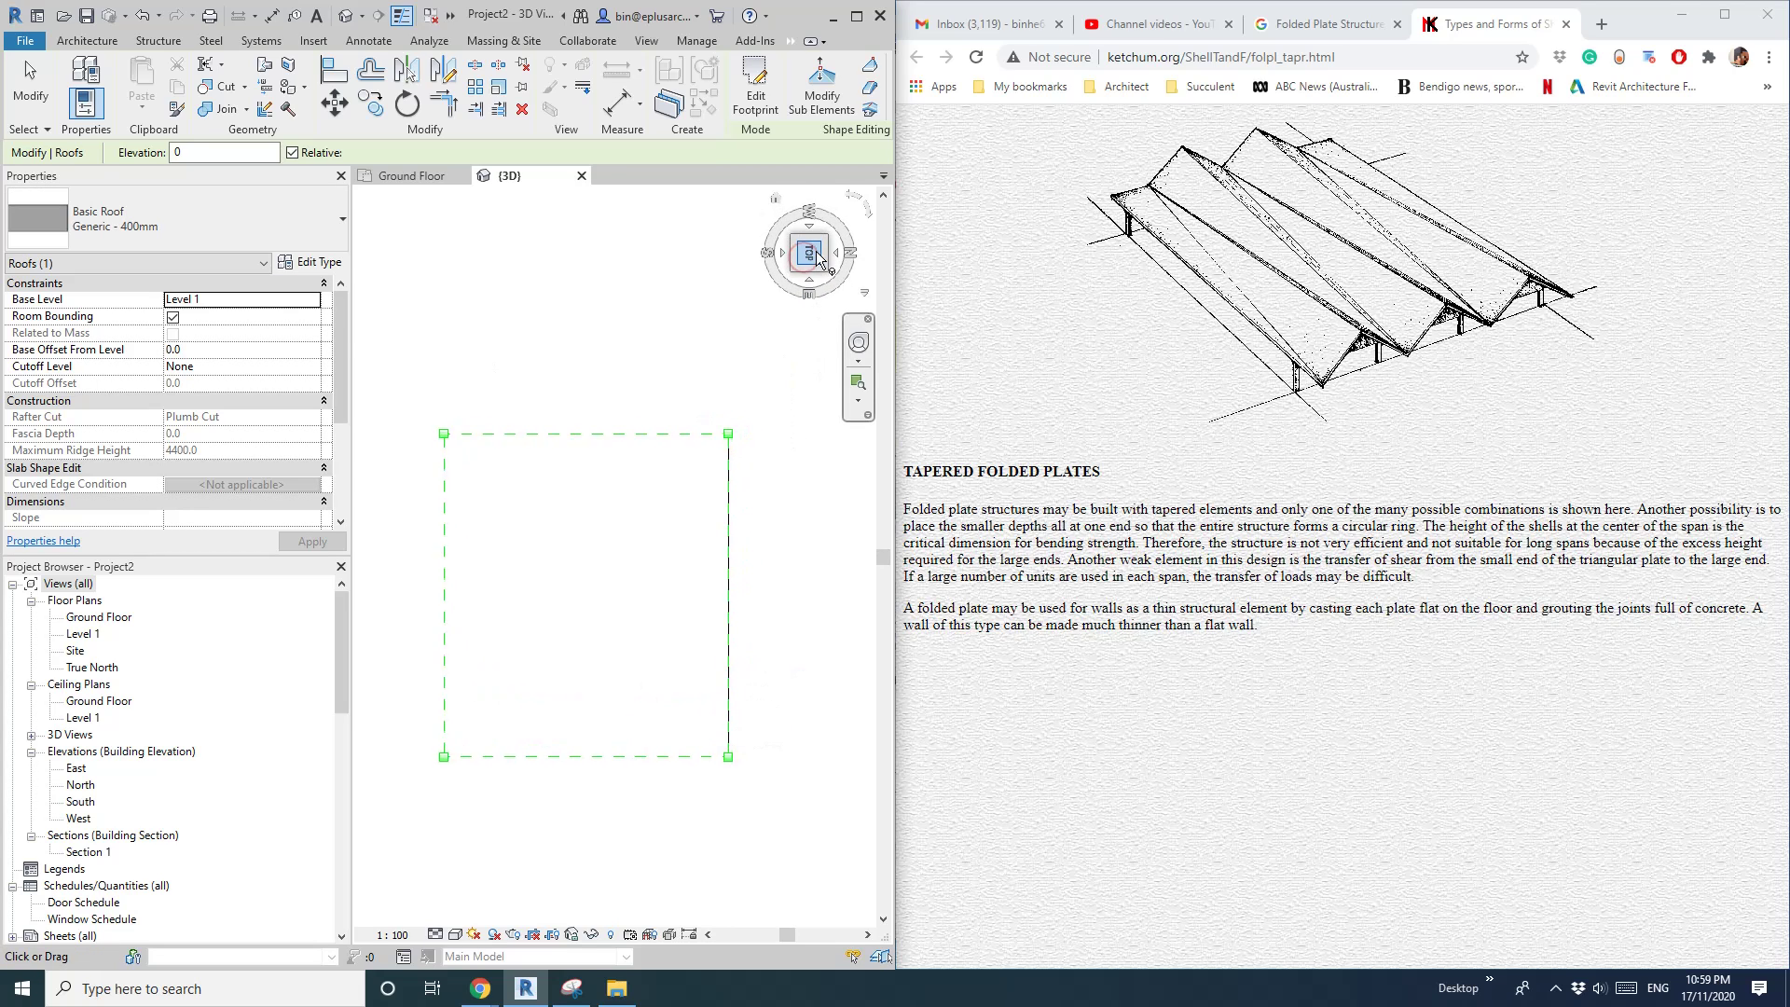
middle_click_drag(548, 693, 613, 641)
scroll(605, 643, "up", 1)
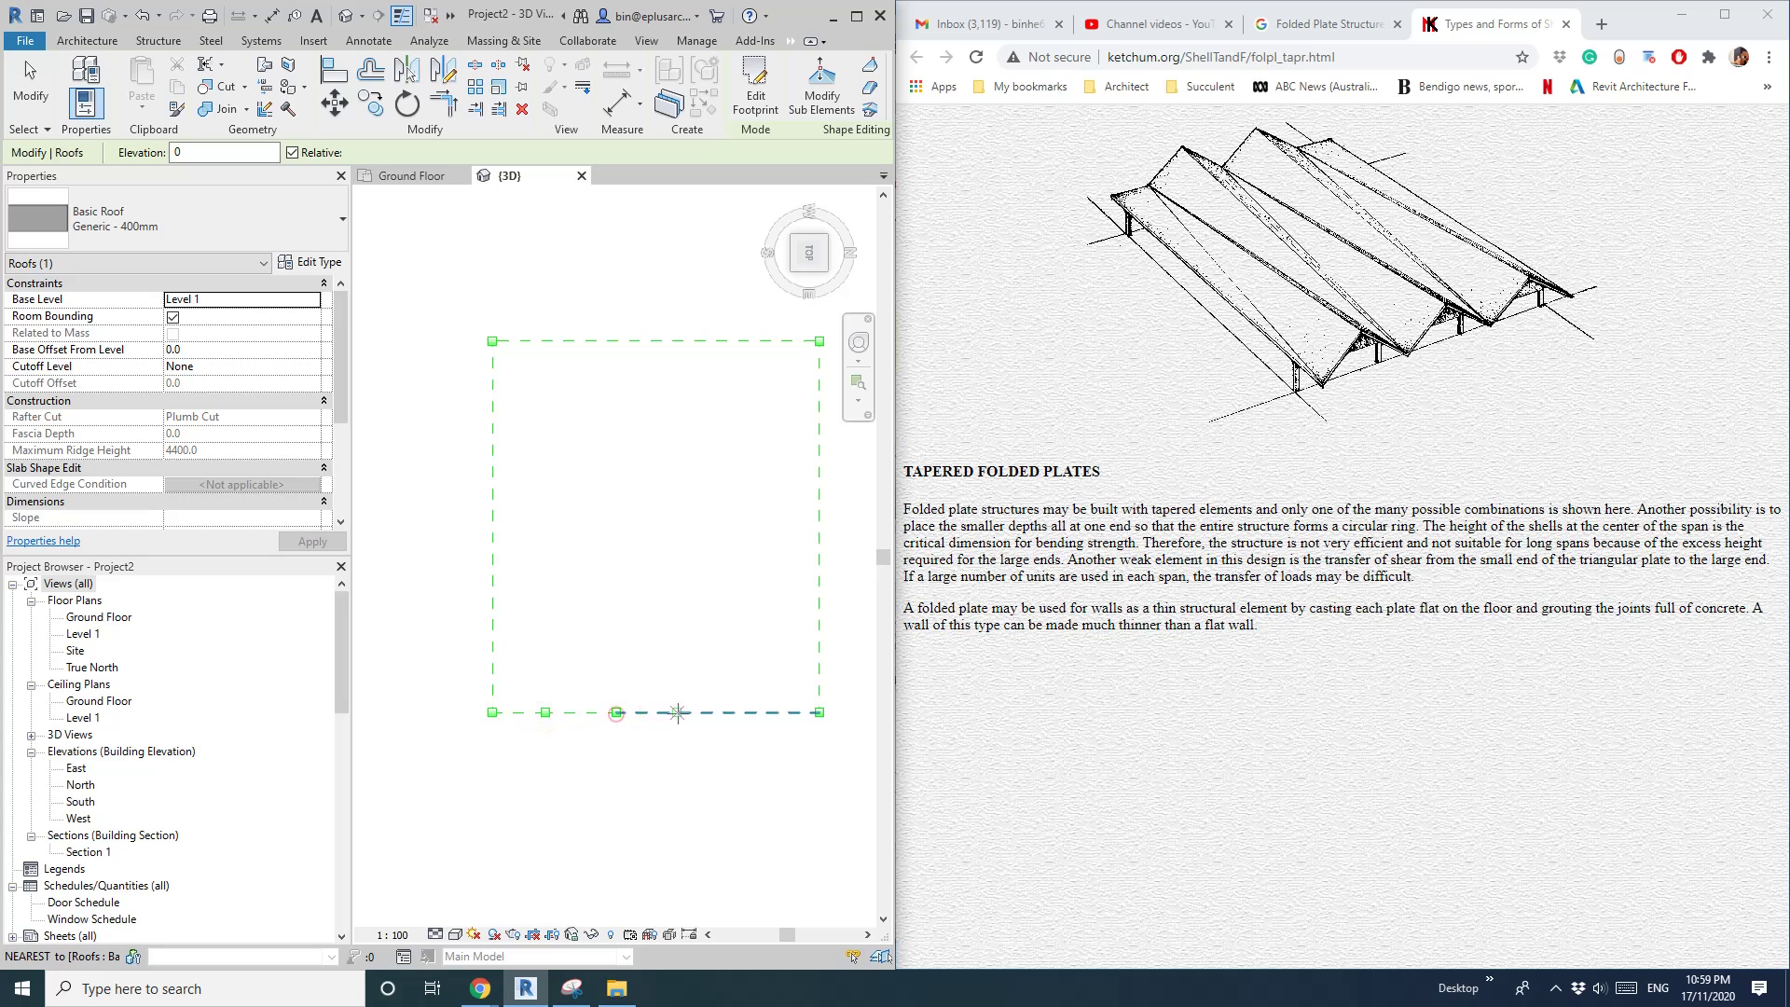
left_click(681, 712)
left_click(731, 713)
left_click(776, 713)
Add five matching shape points along the roof's opposite short edge
middle_click_drag(687, 513, 673, 555)
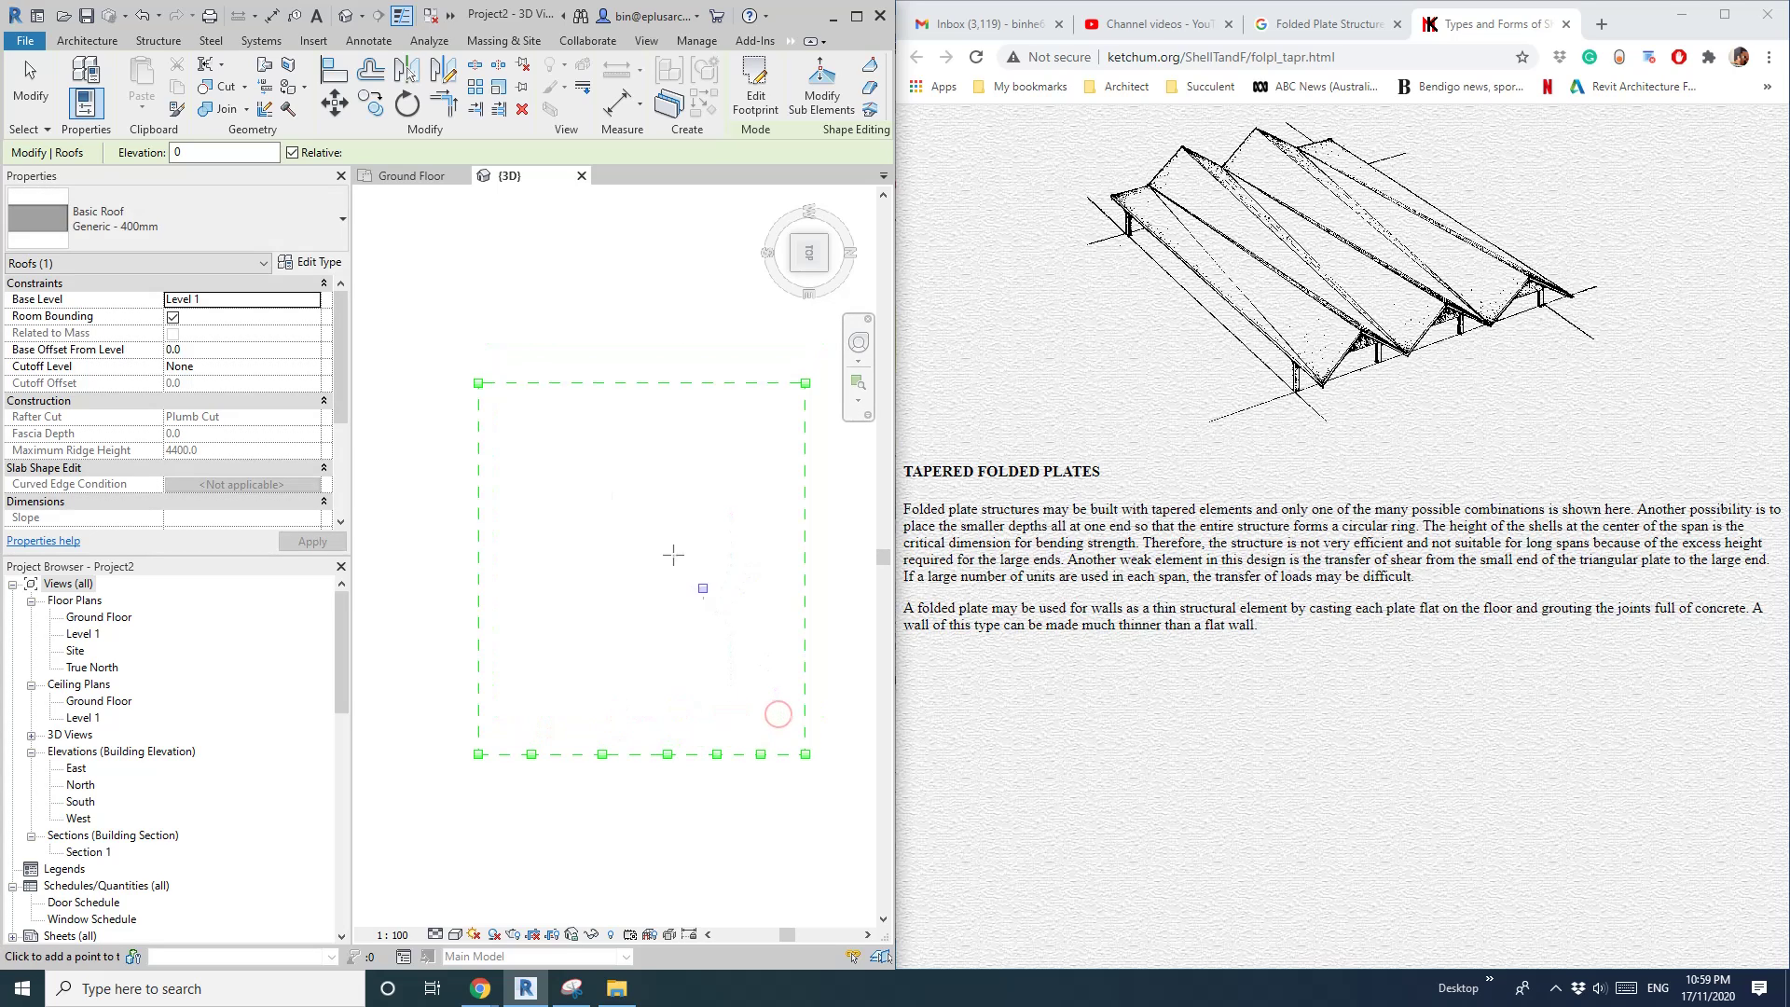
left_click(590, 383)
left_click(649, 383)
left_click(691, 382)
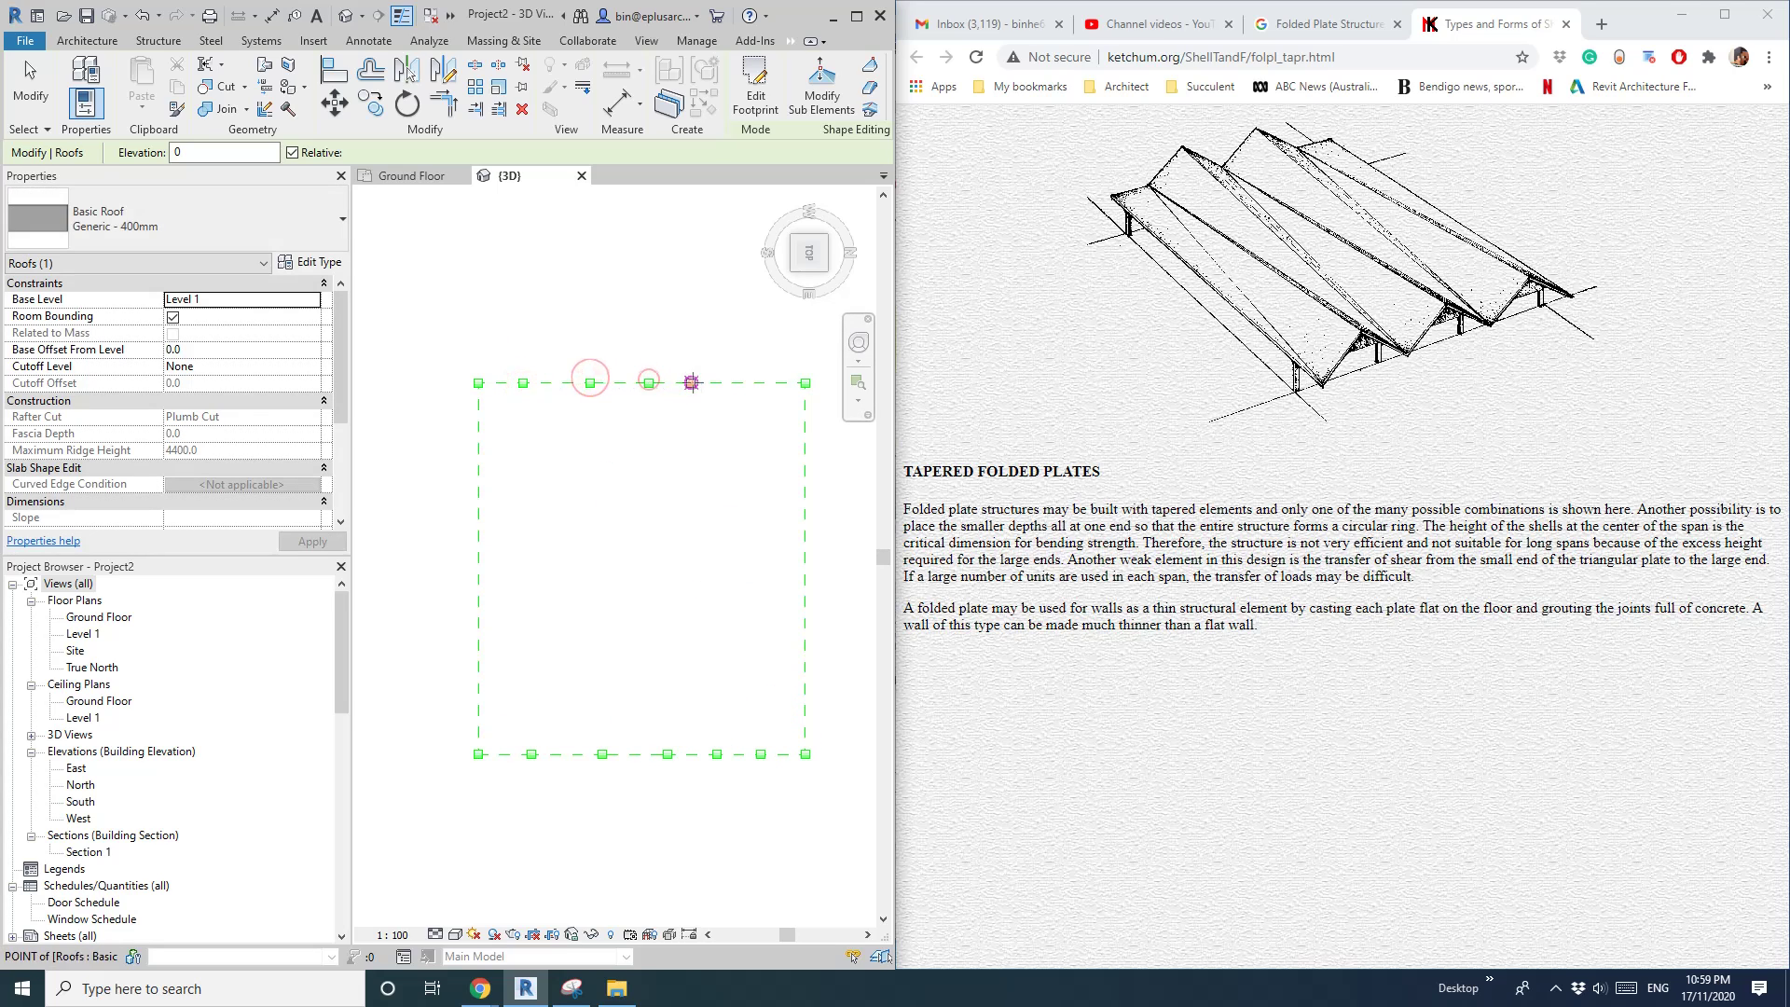
left_click(761, 382)
key("Escape")
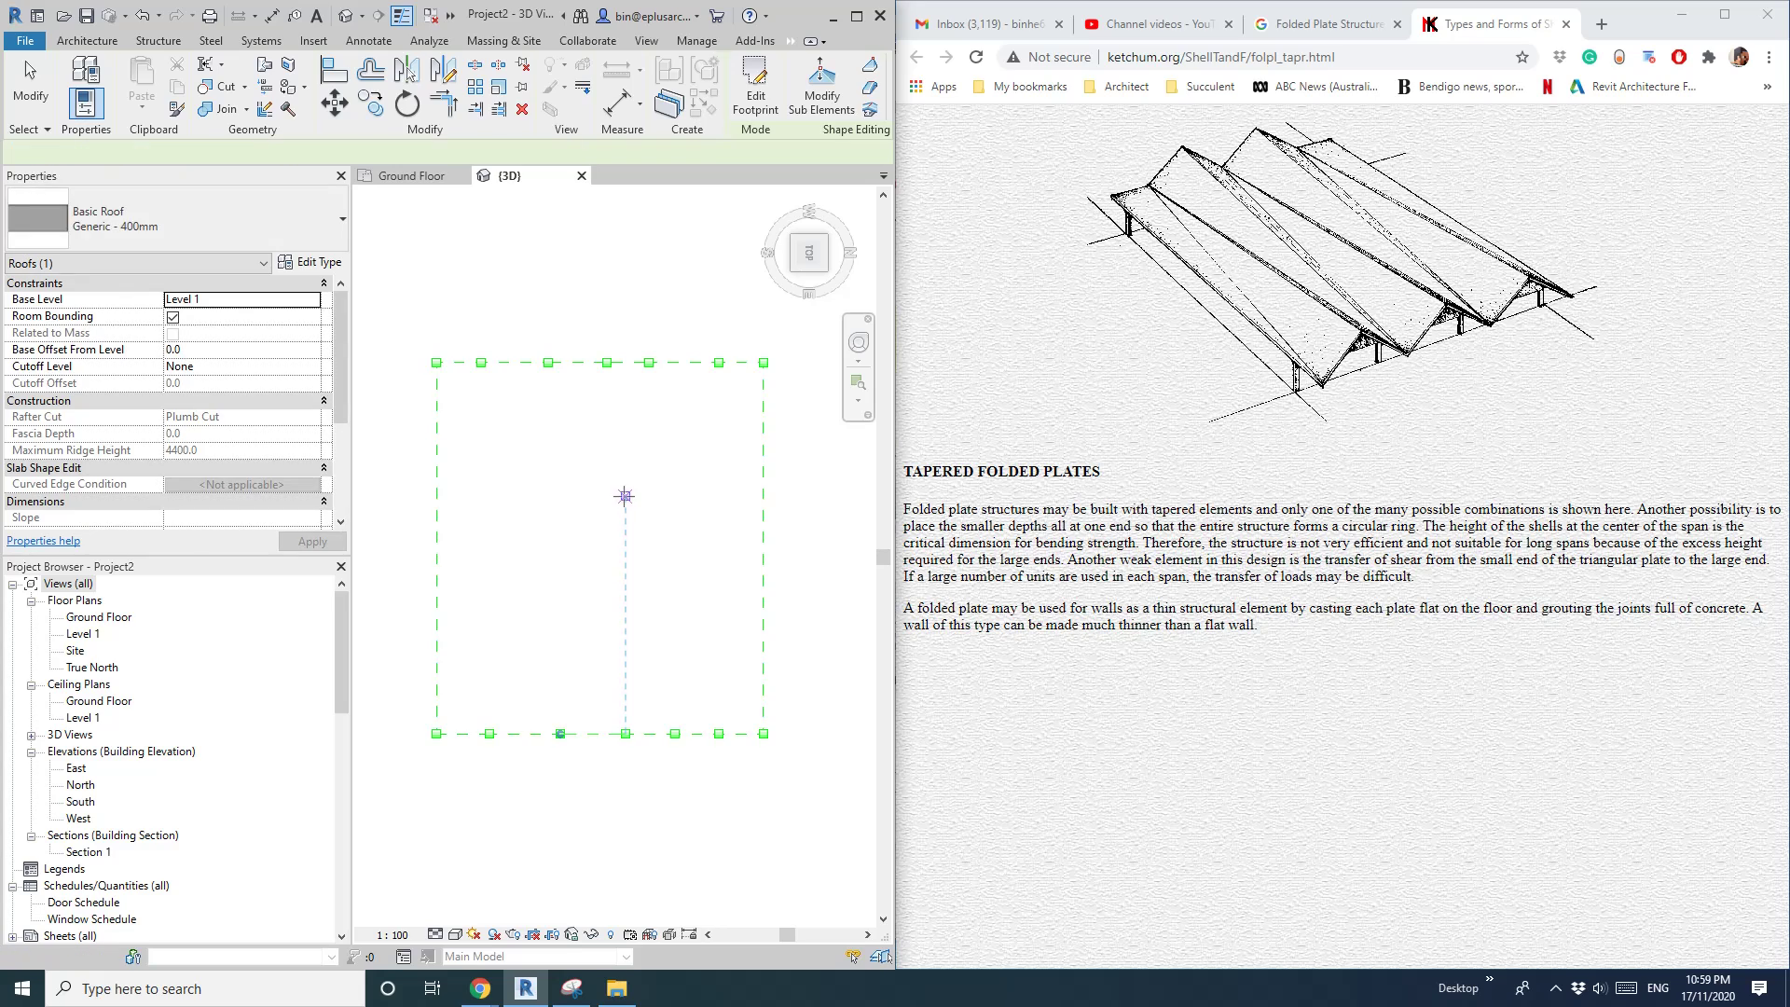
Dimension the corners and all points along the near short edge in one string and constrain the spacing to EQ
key("d")
key("i")
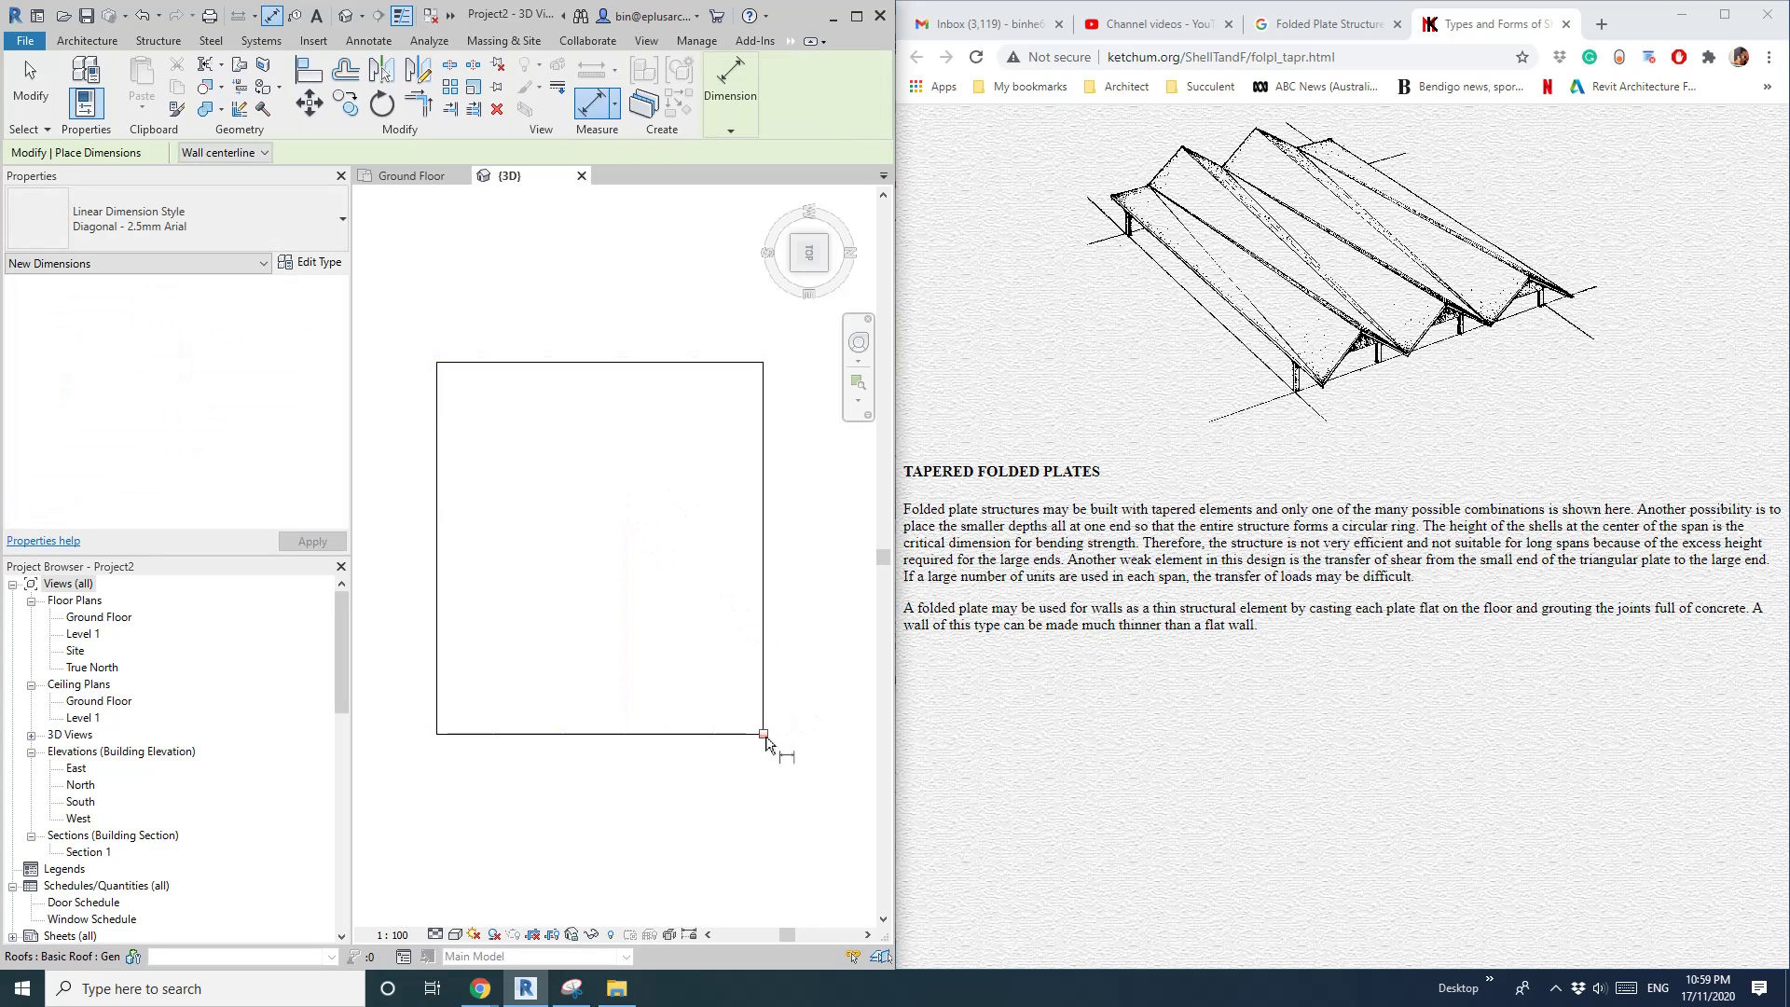
left_click(765, 737)
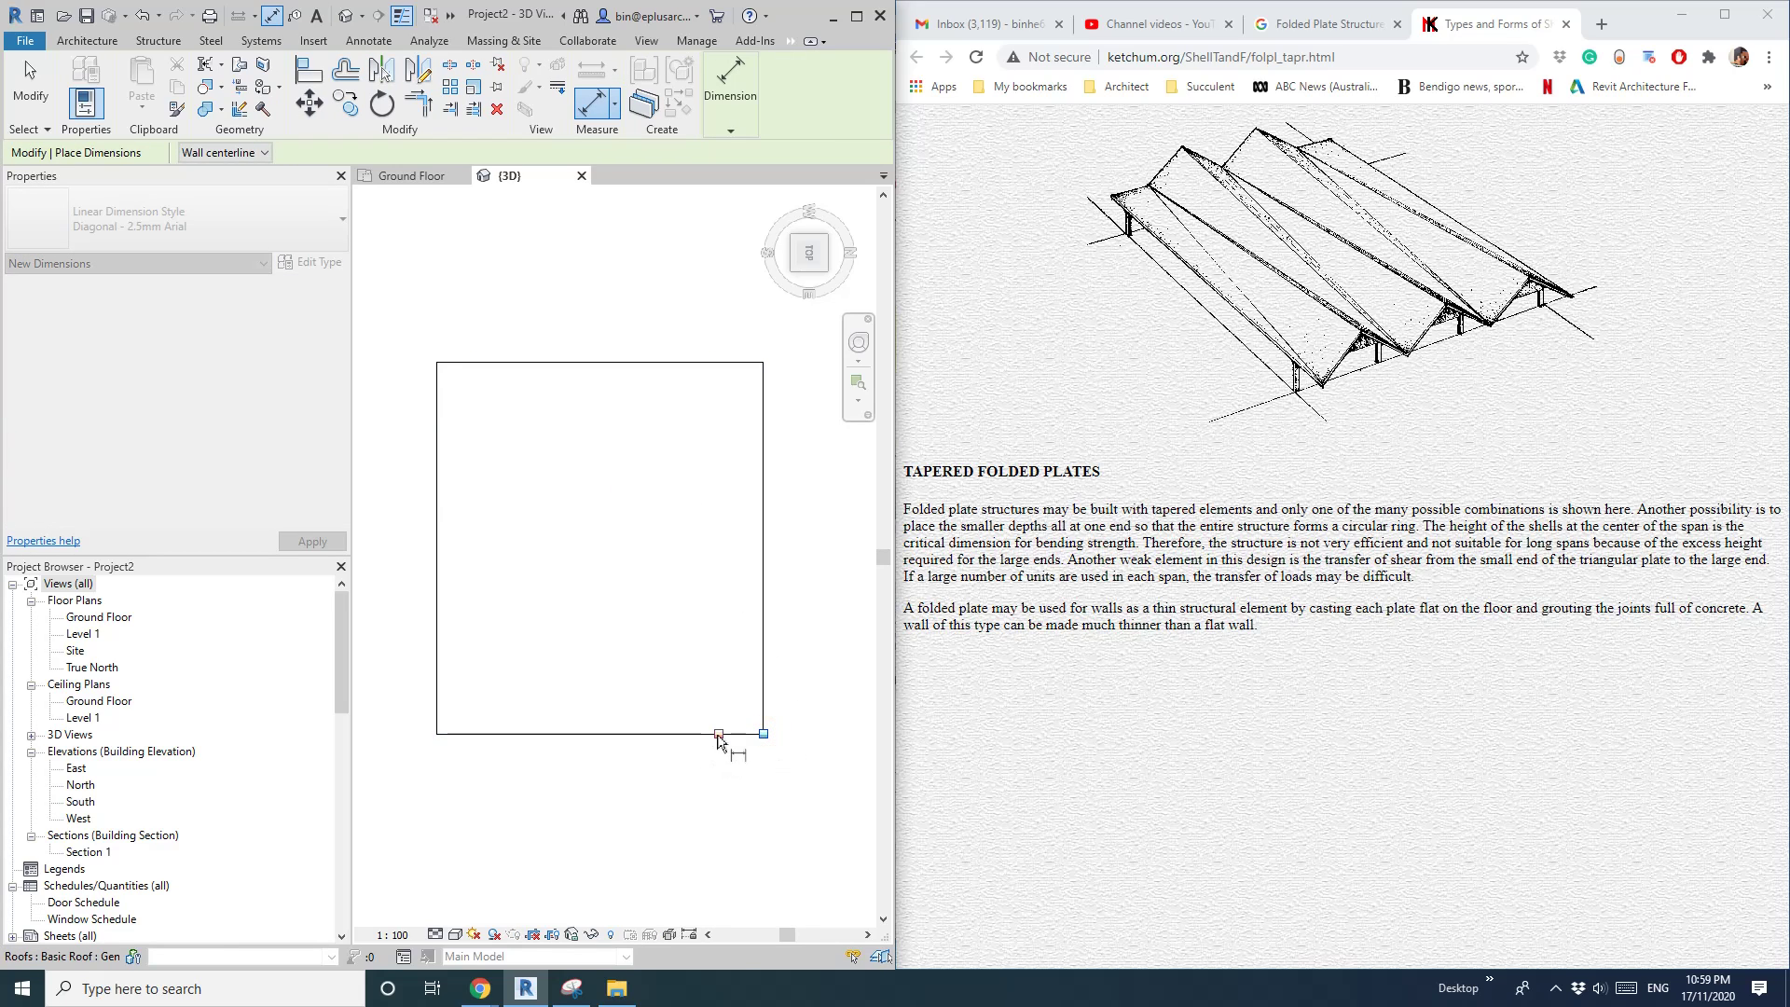
left_click(719, 735)
left_click(622, 736)
left_click(560, 735)
left_click(490, 736)
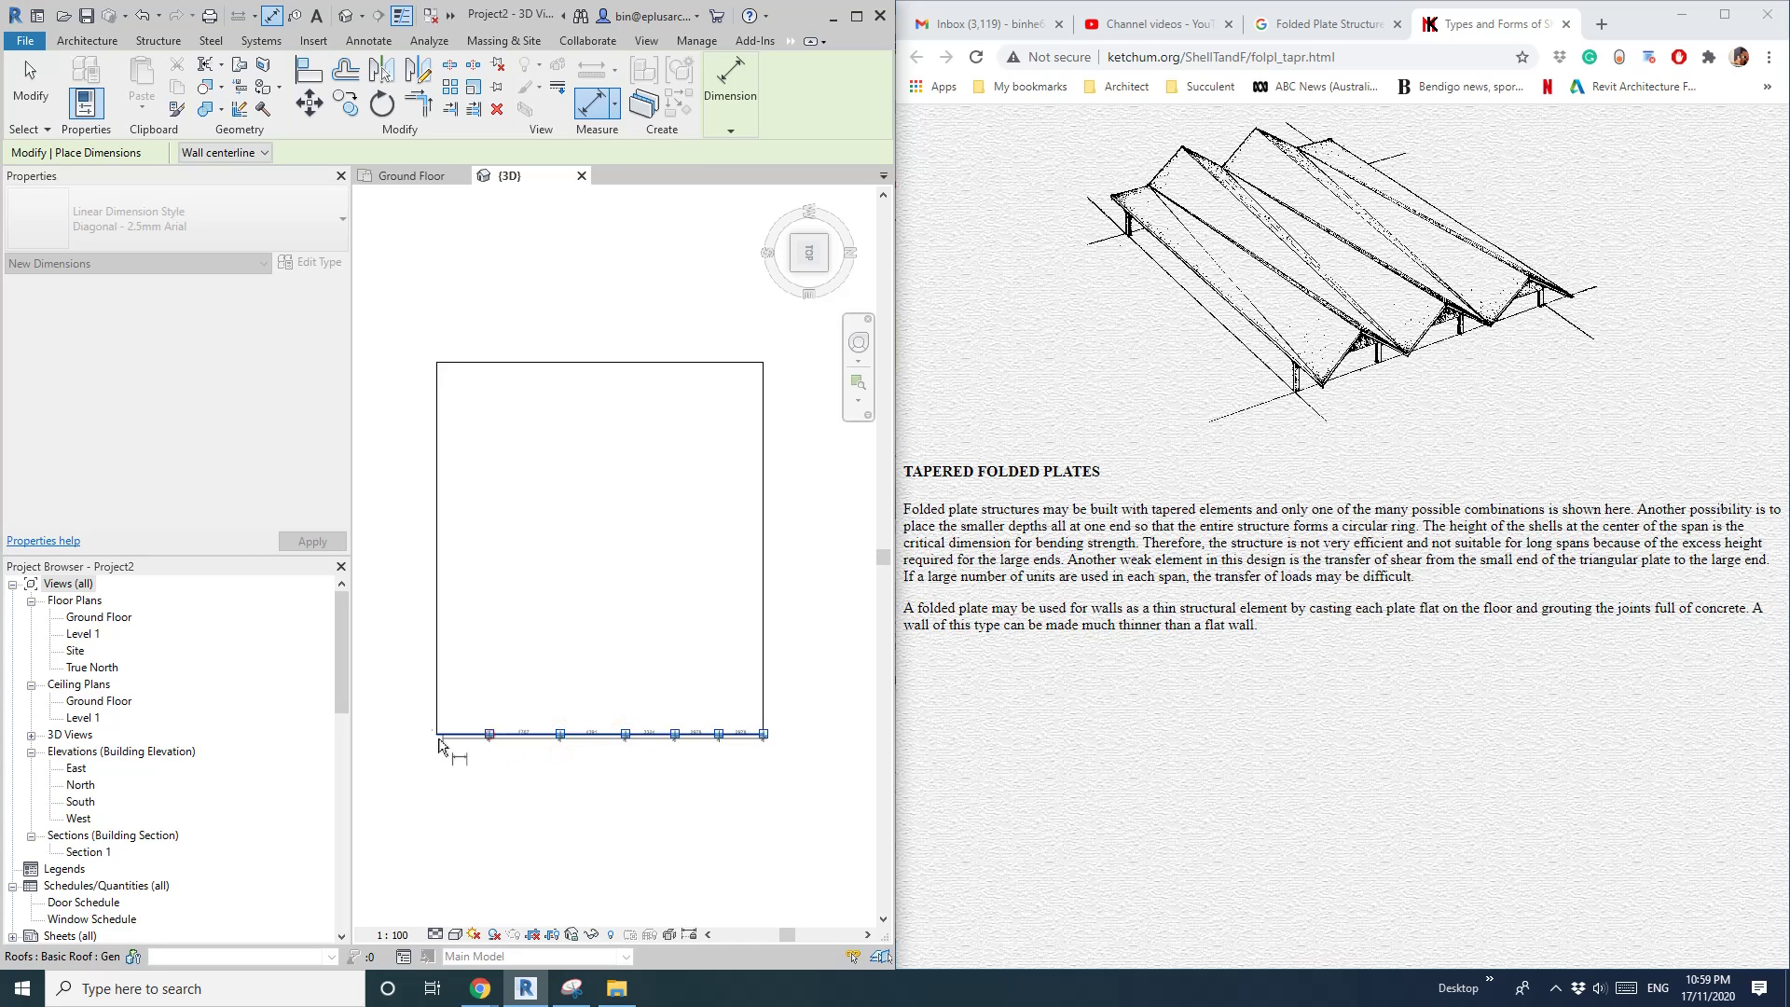
left_click(439, 736)
left_click(525, 789)
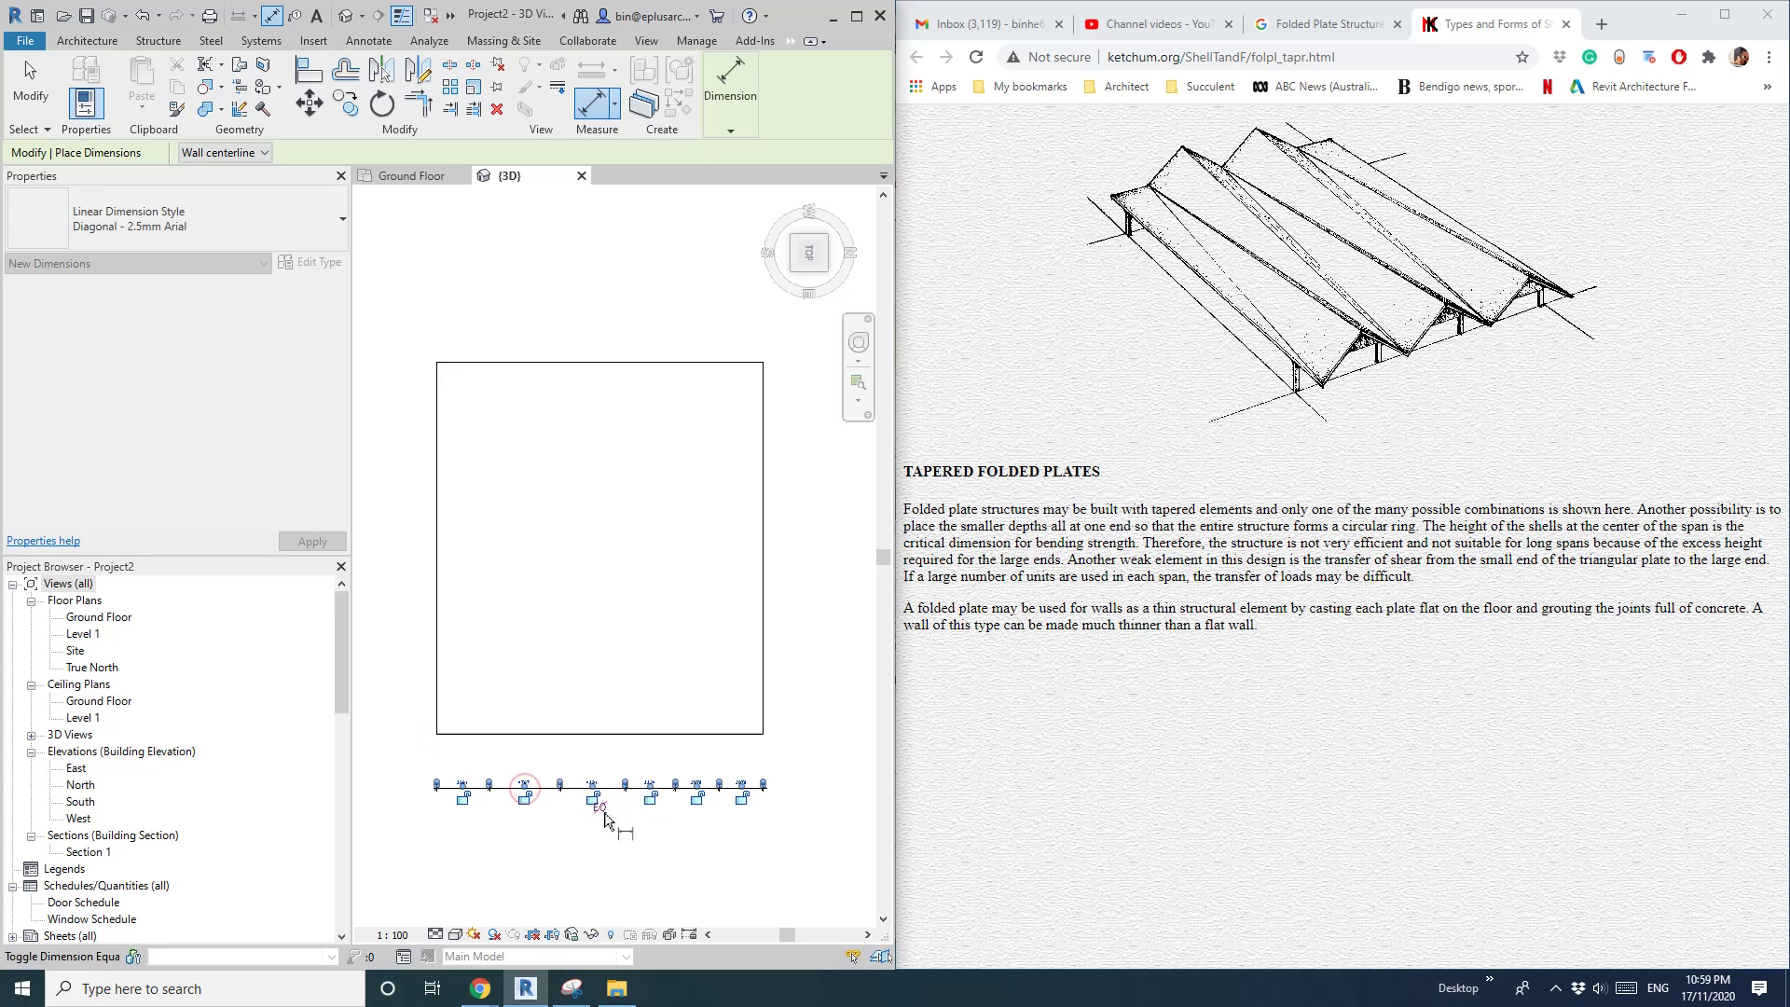
left_click(600, 808)
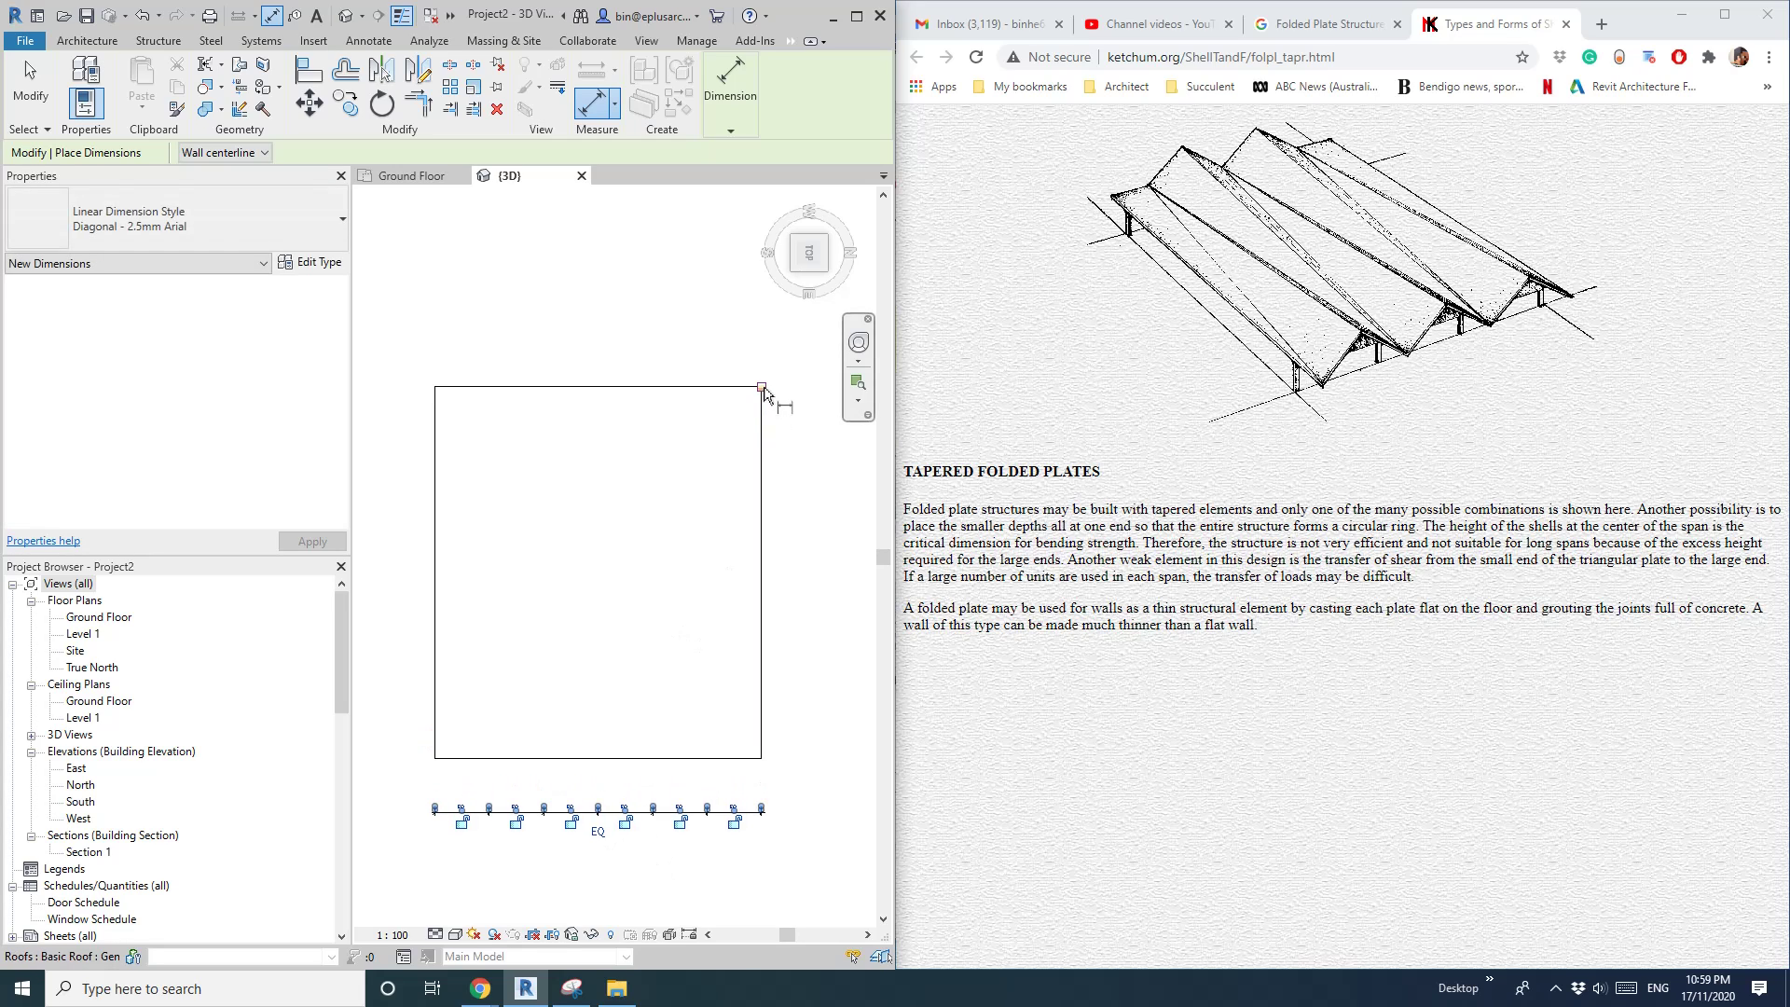
Dimension the corners and all points along the far short edge in one string and make their spacing equal
left_click(762, 388)
left_click(716, 387)
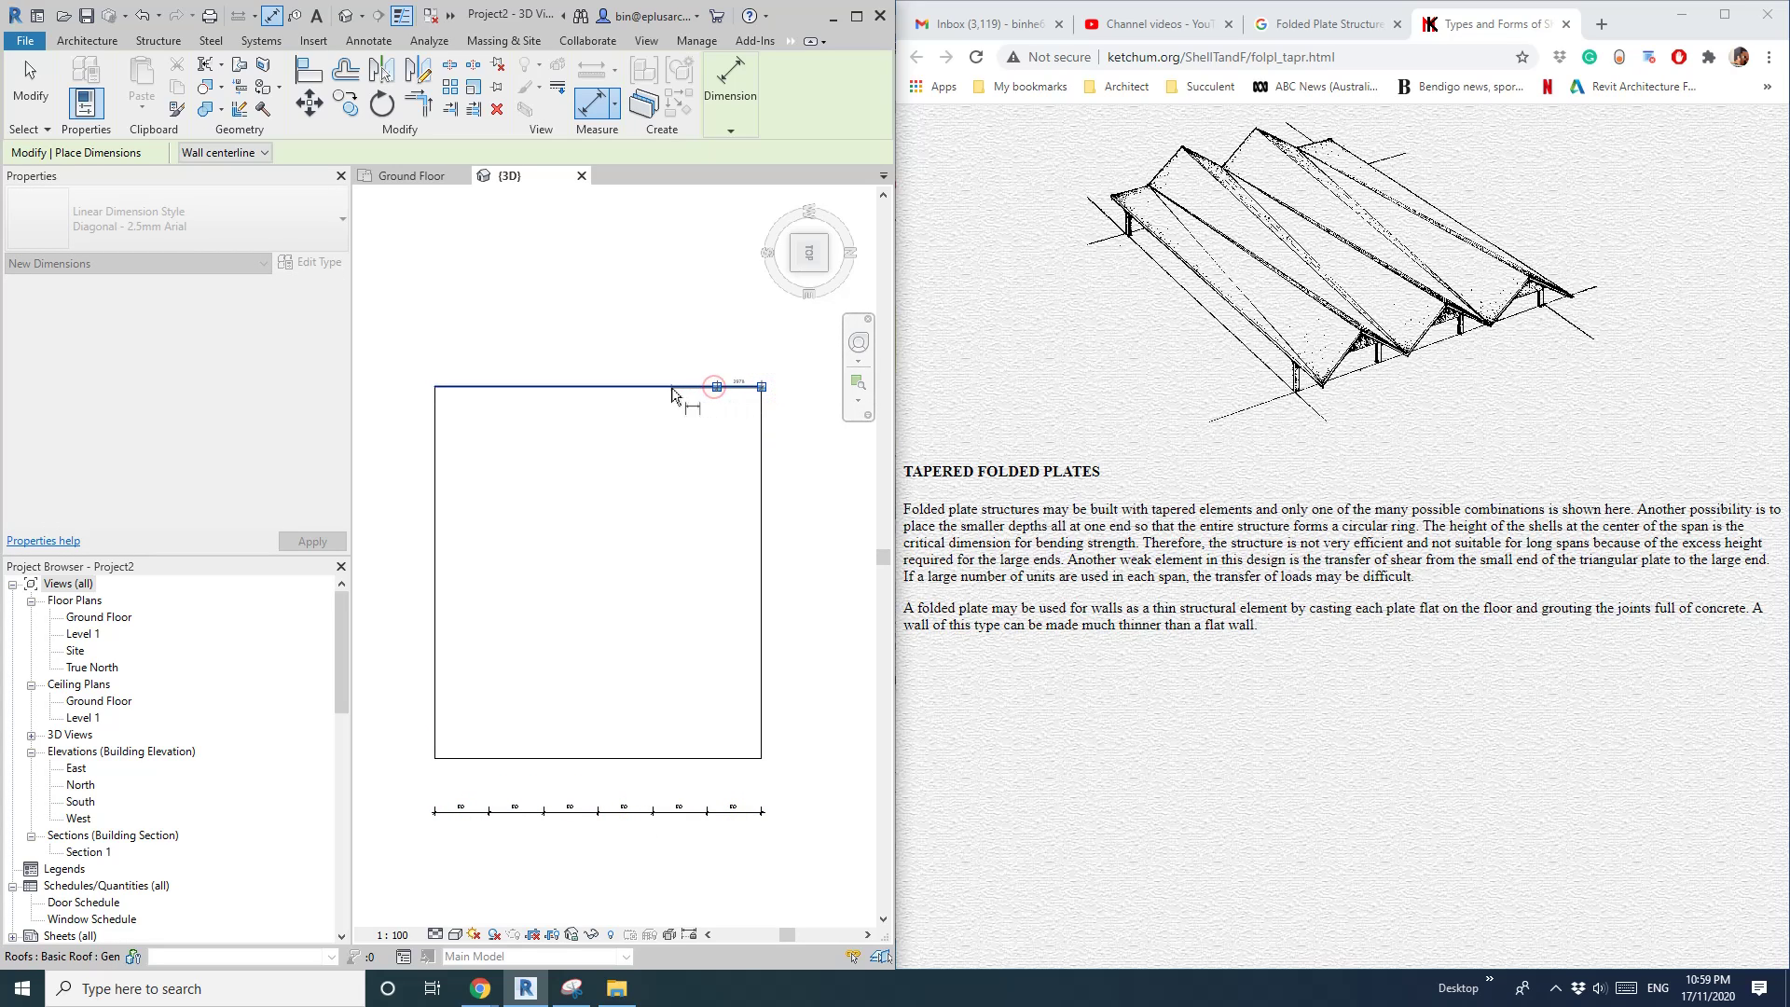
left_click(647, 387)
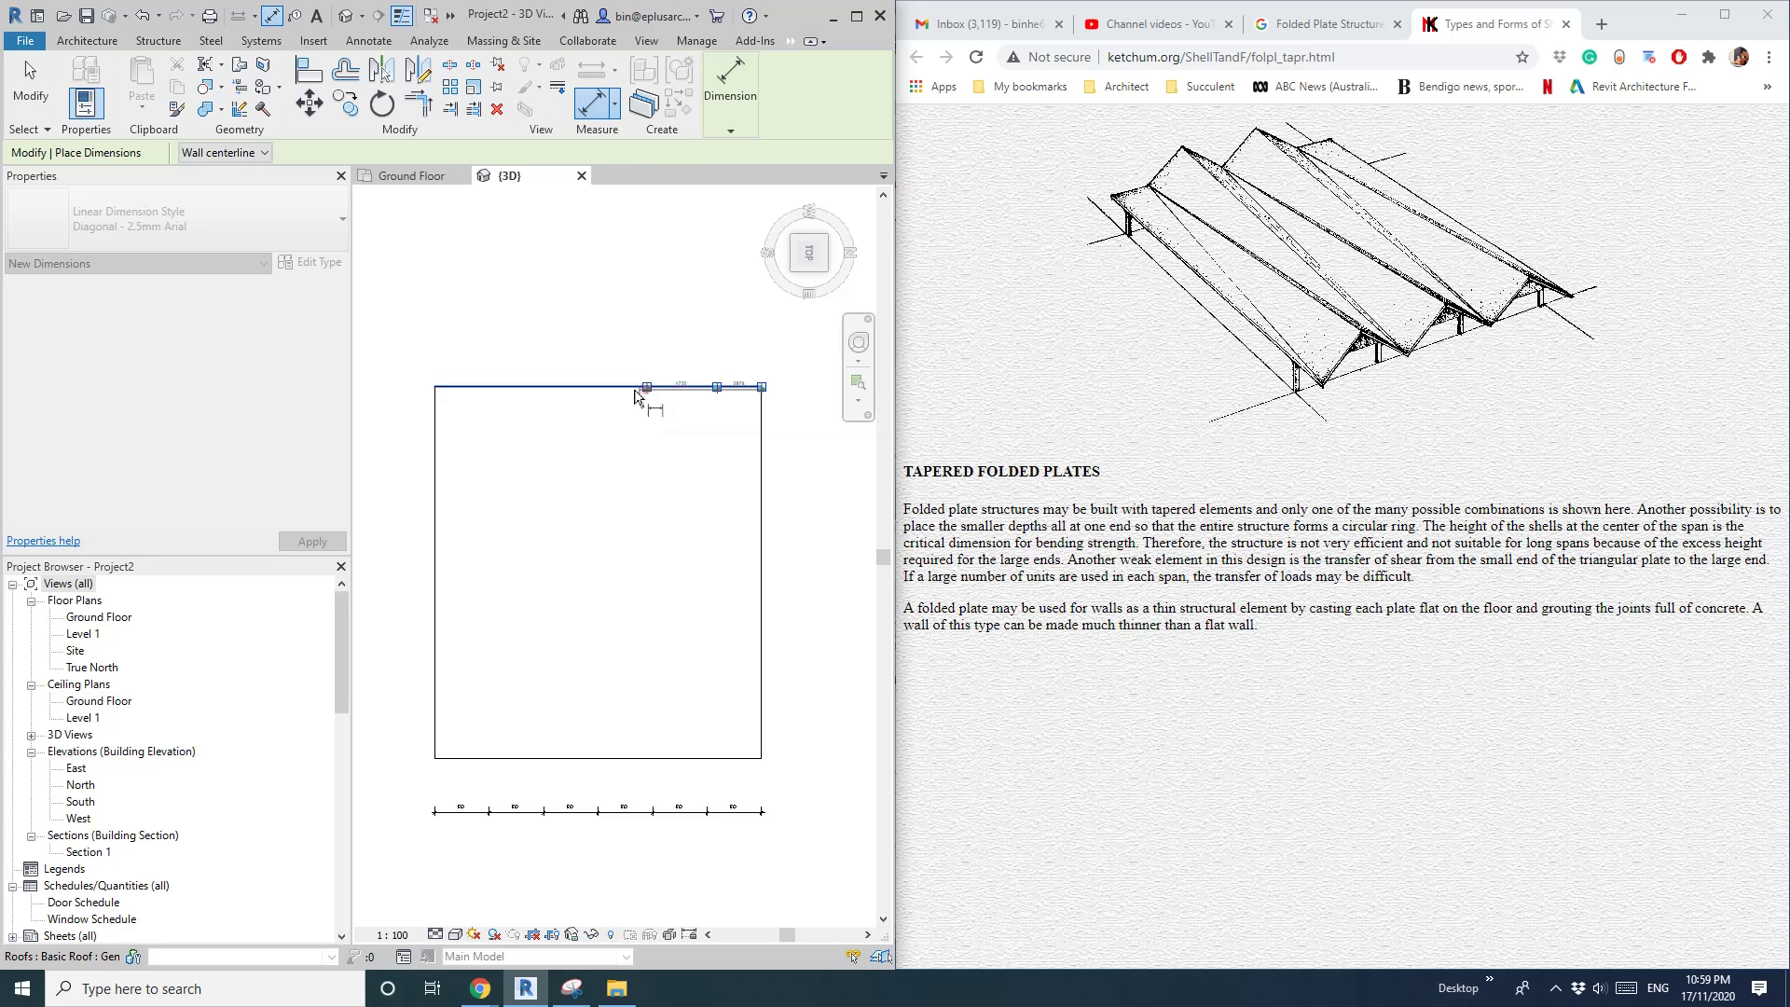
left_click(604, 387)
left_click(546, 387)
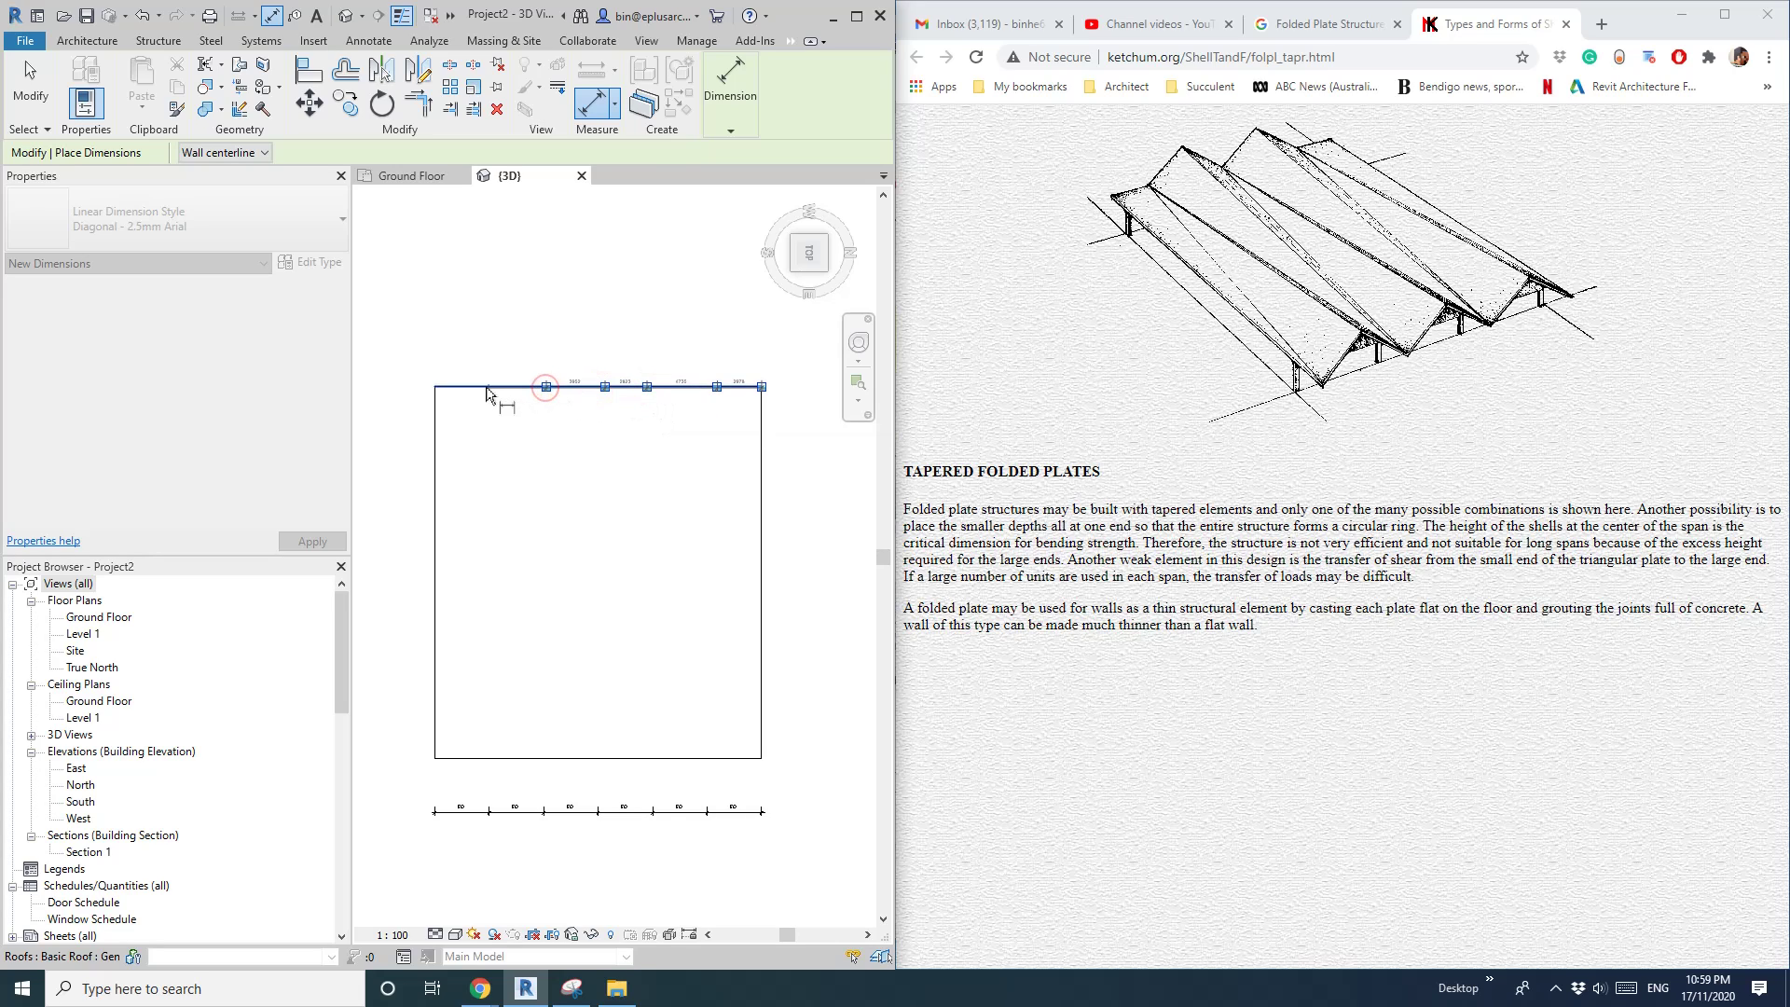
left_click(480, 387)
left_click(437, 389)
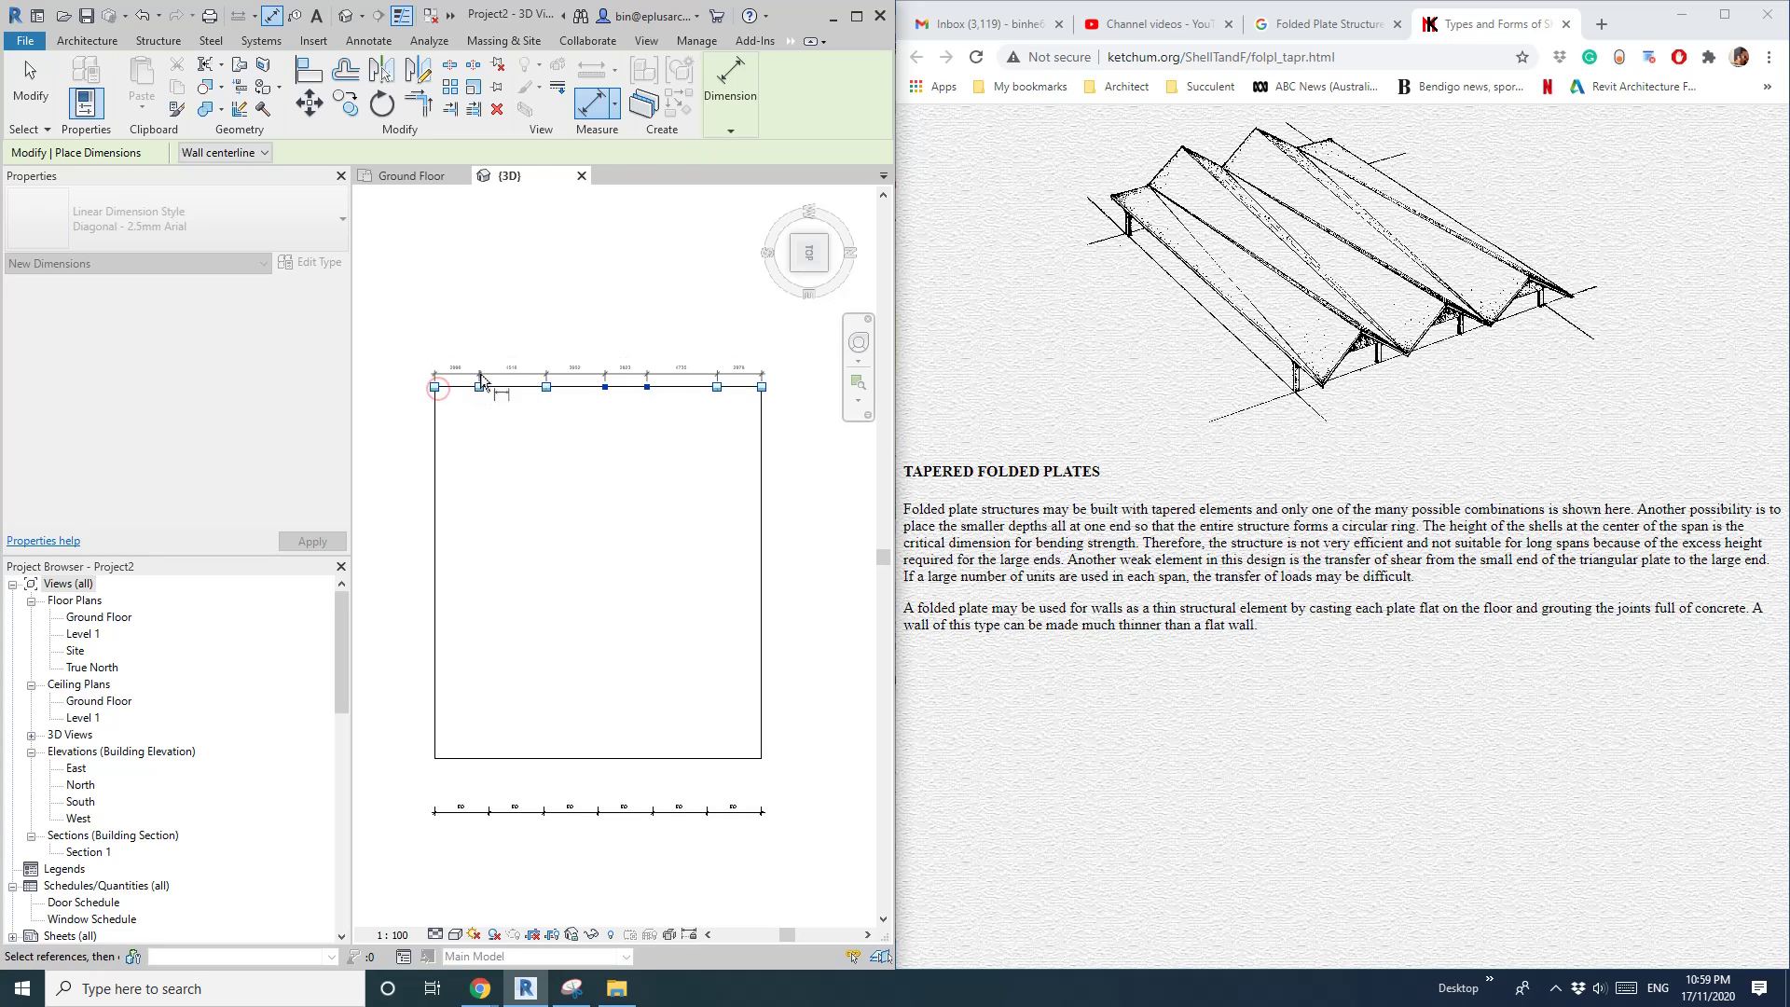
left_click(604, 355)
left_click(592, 363)
middle_click_drag(743, 484, 775, 473)
key("Escape")
key("Escape")
Add split lines on the roof from the far edge's second point to the near edge's first corner and third point
left_click(641, 520)
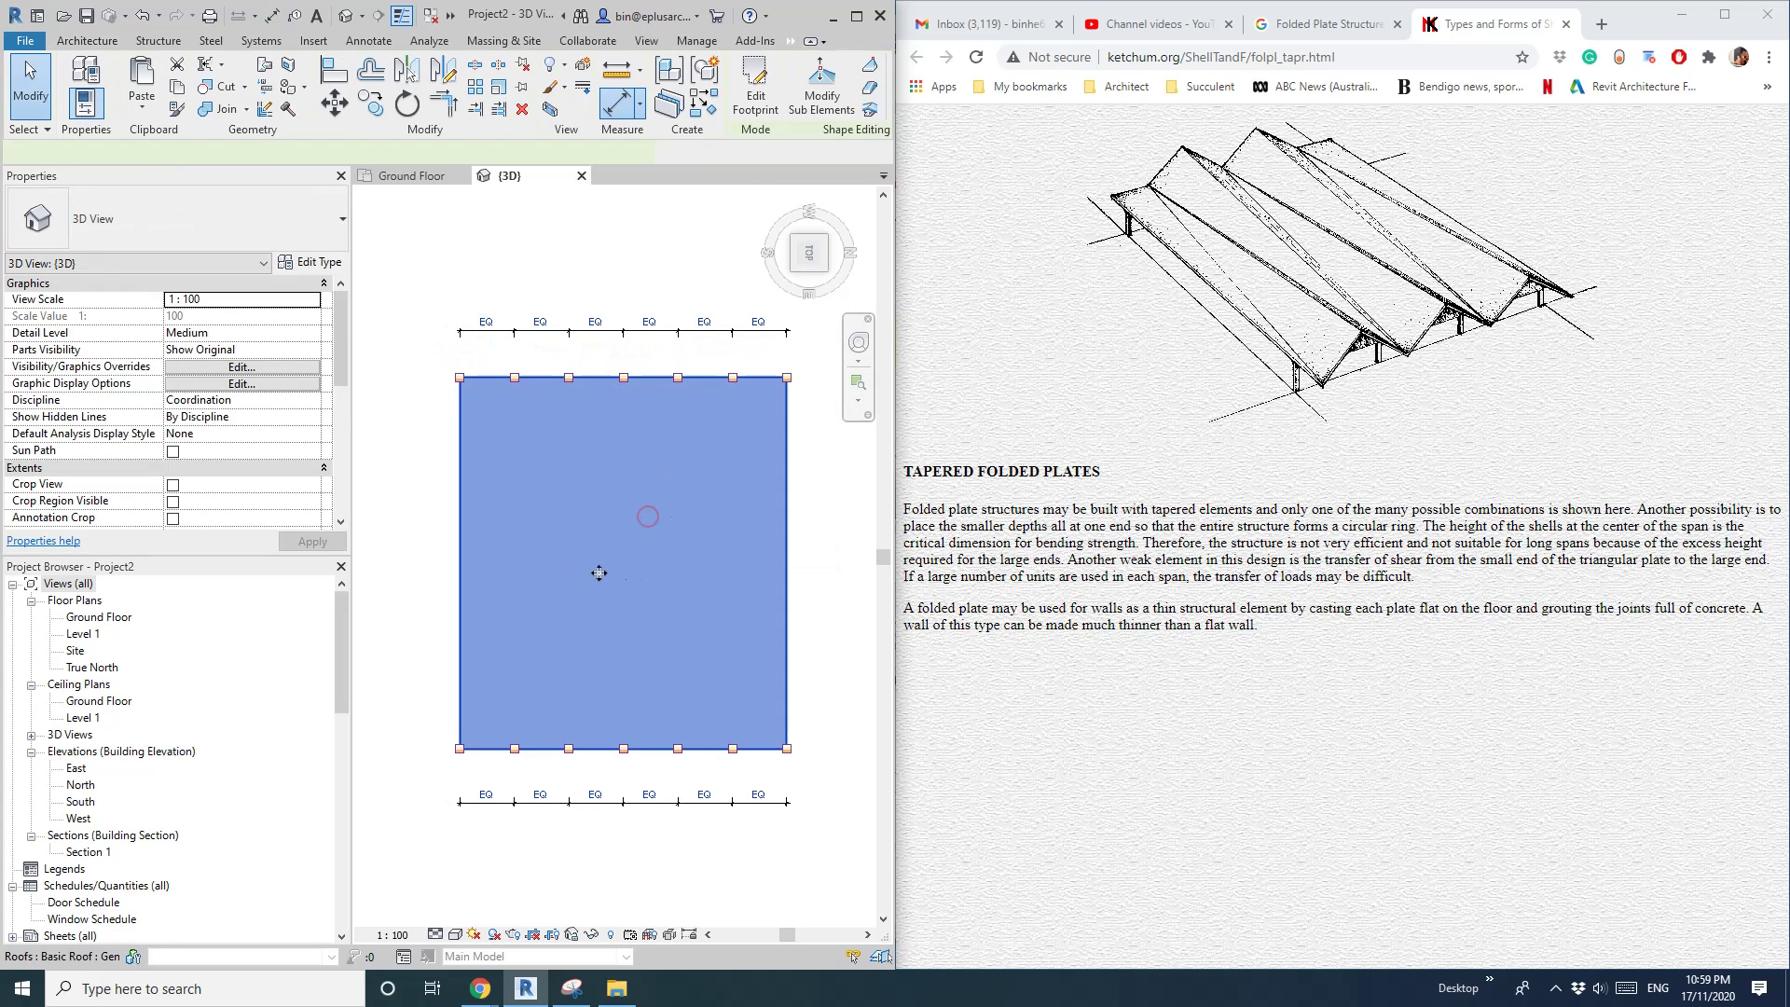
left_click(842, 98)
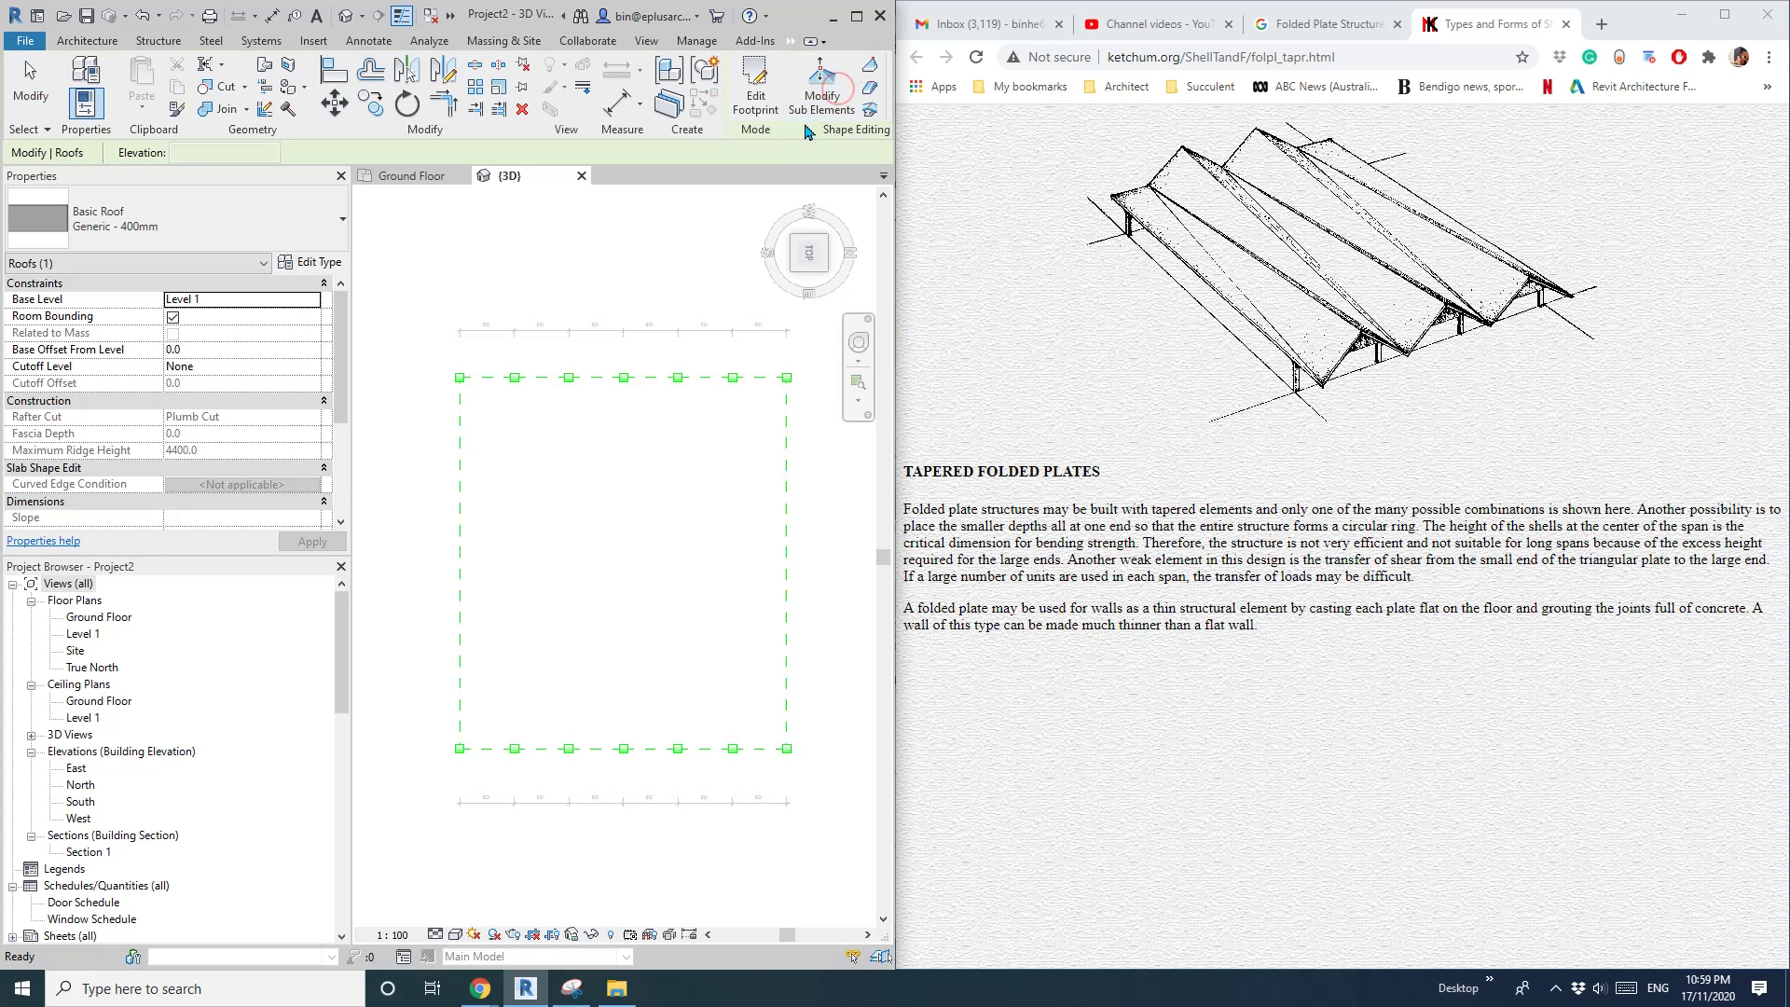
scroll(643, 480, "down", 2)
middle_click_drag(687, 488, 575, 451, "shift")
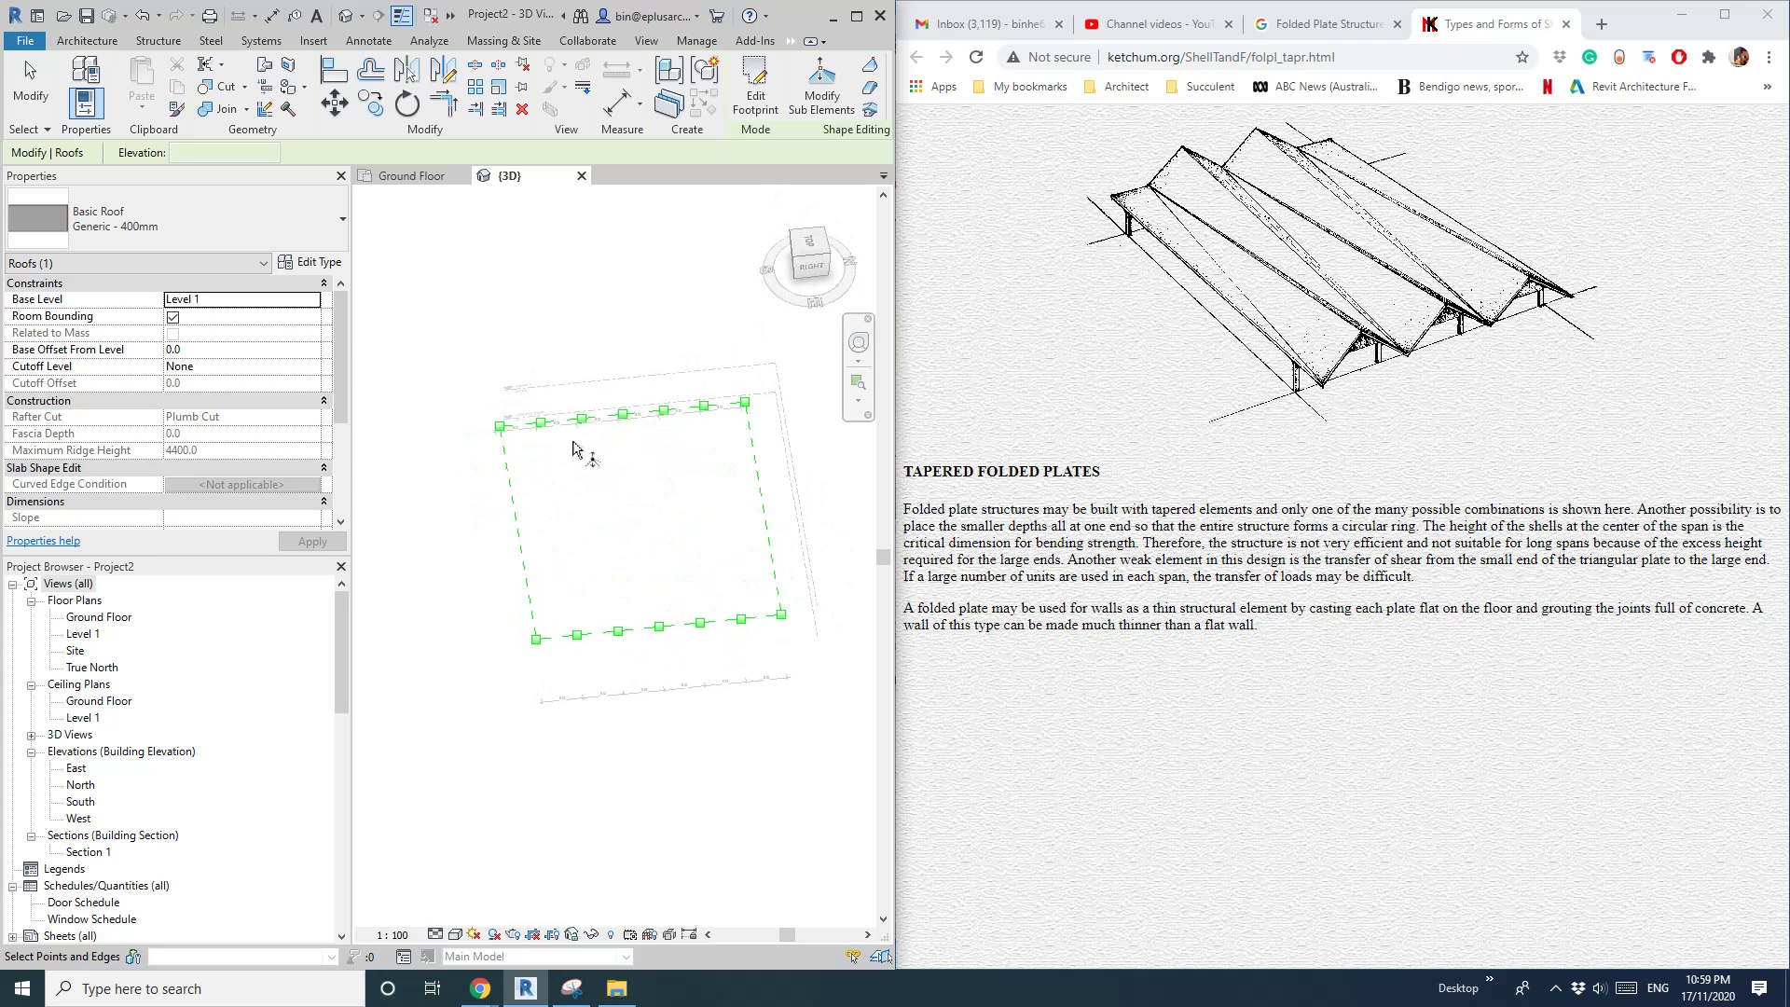
middle_click_drag(704, 593, 628, 451, "shift")
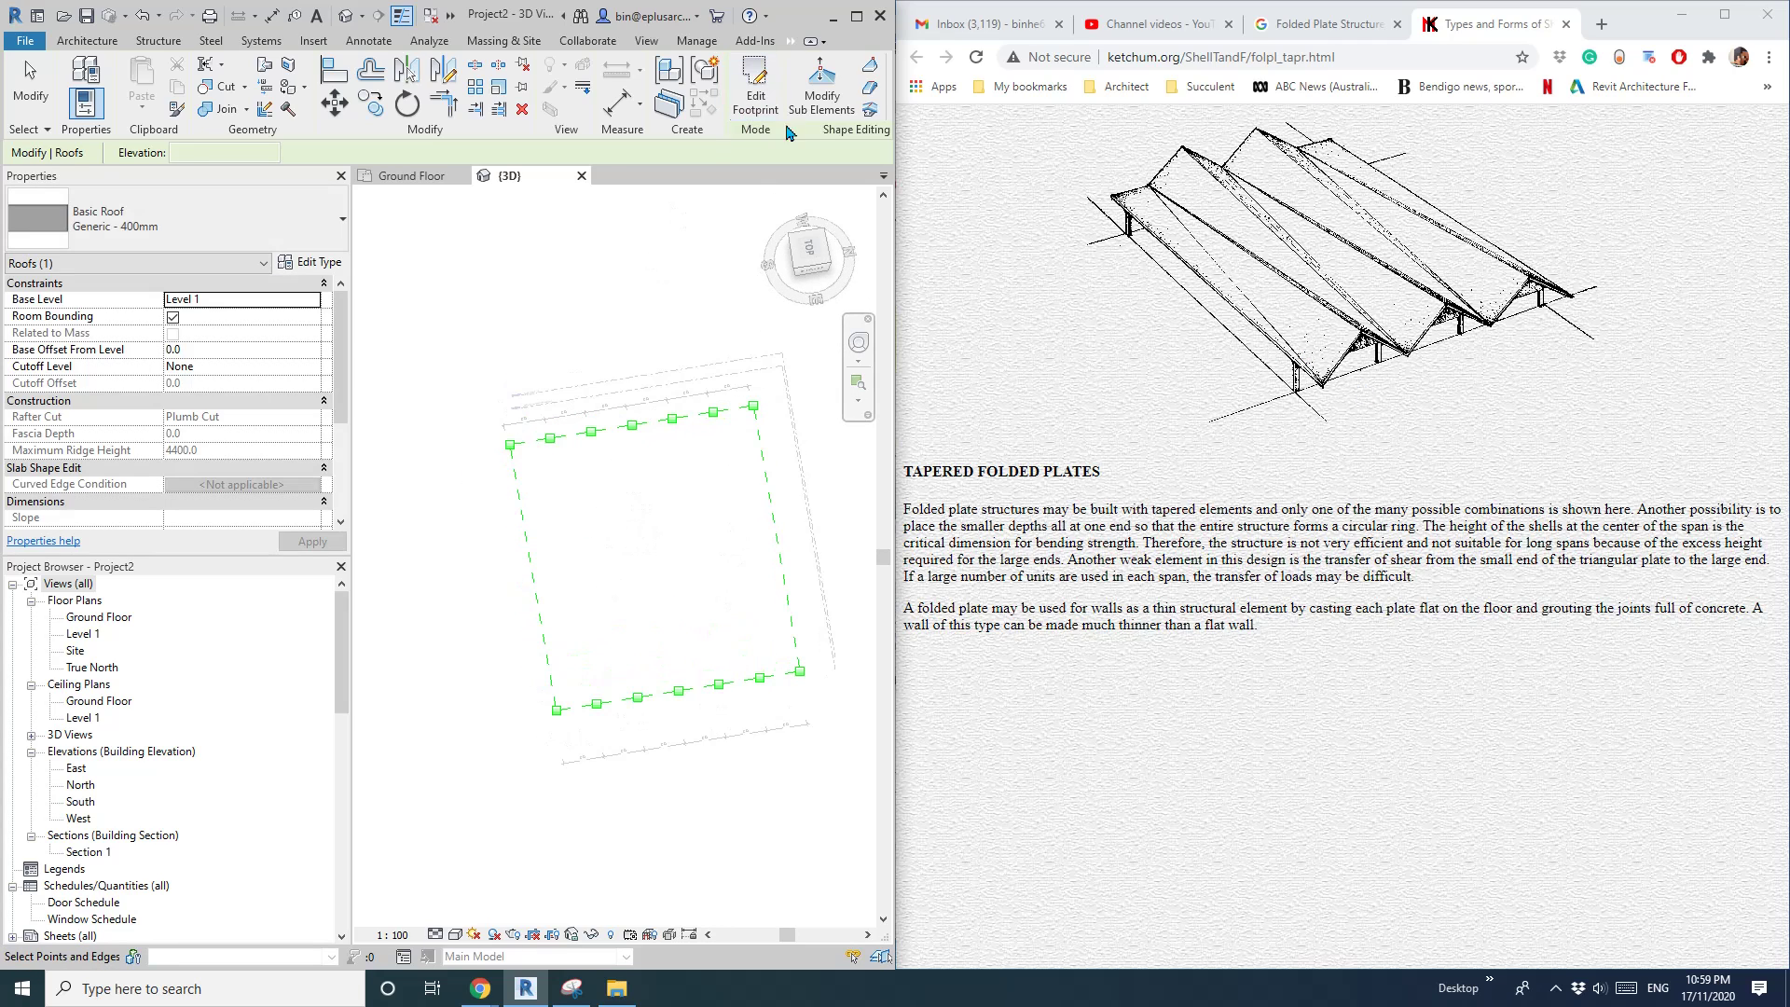
left_click(871, 89)
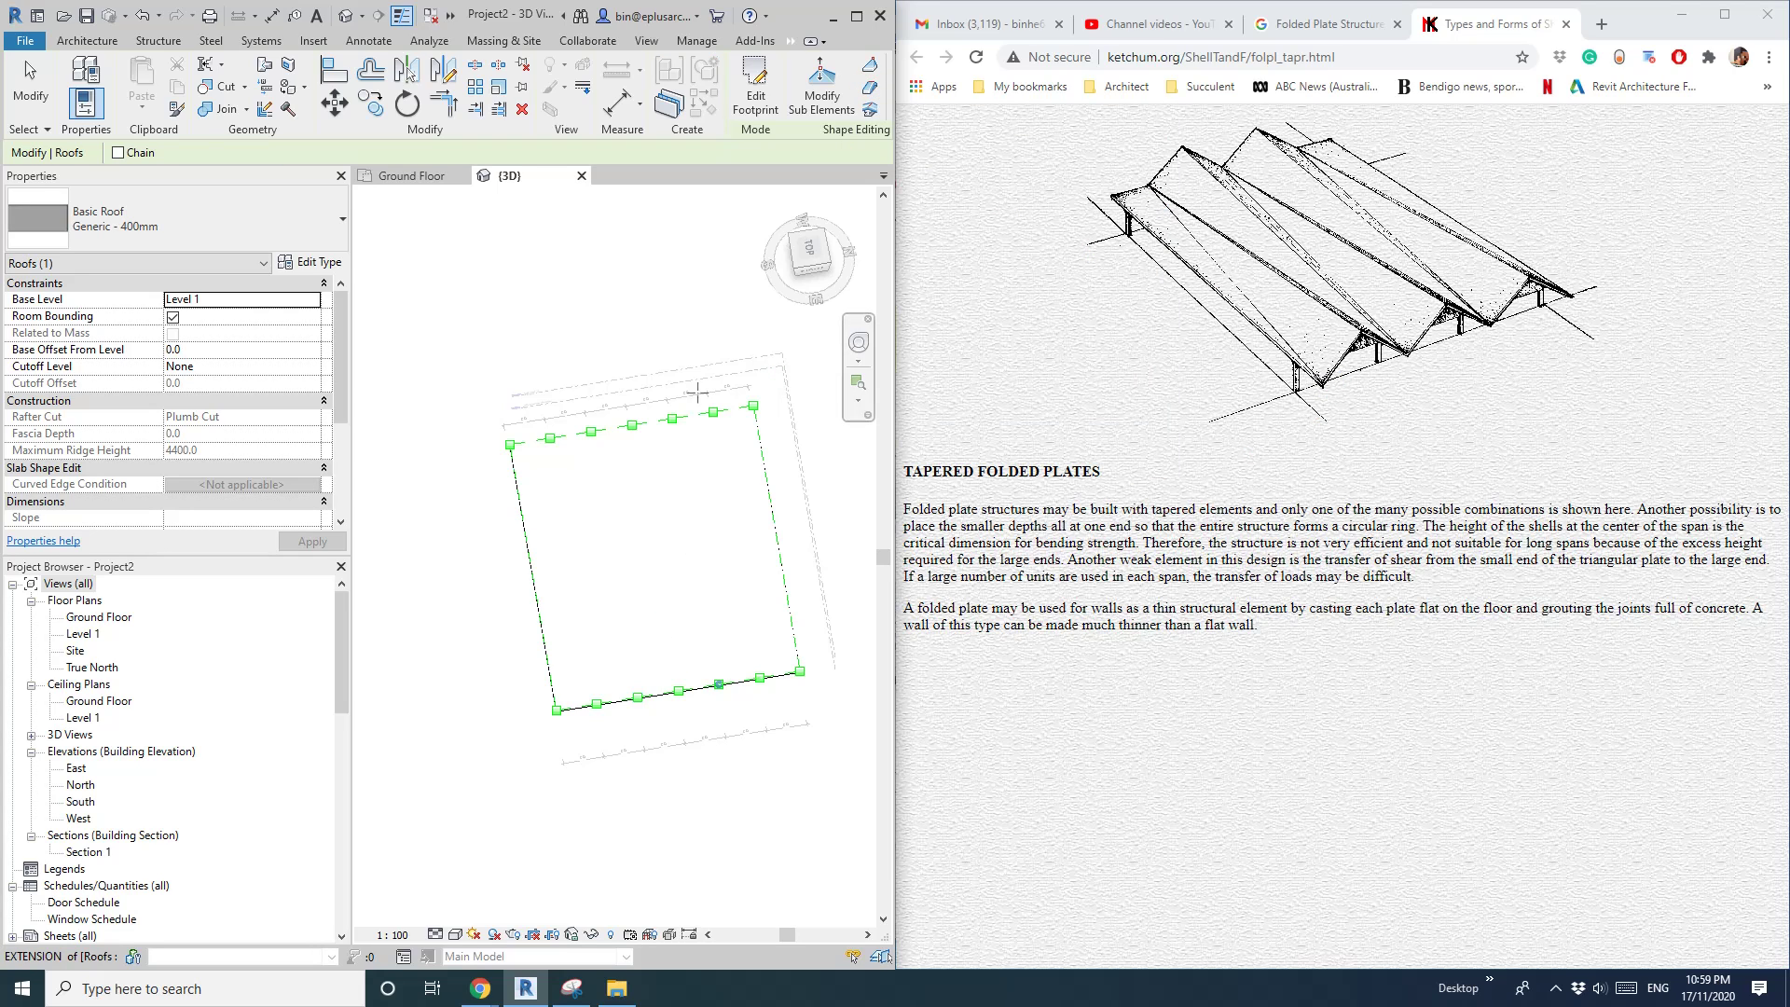
left_click(550, 438)
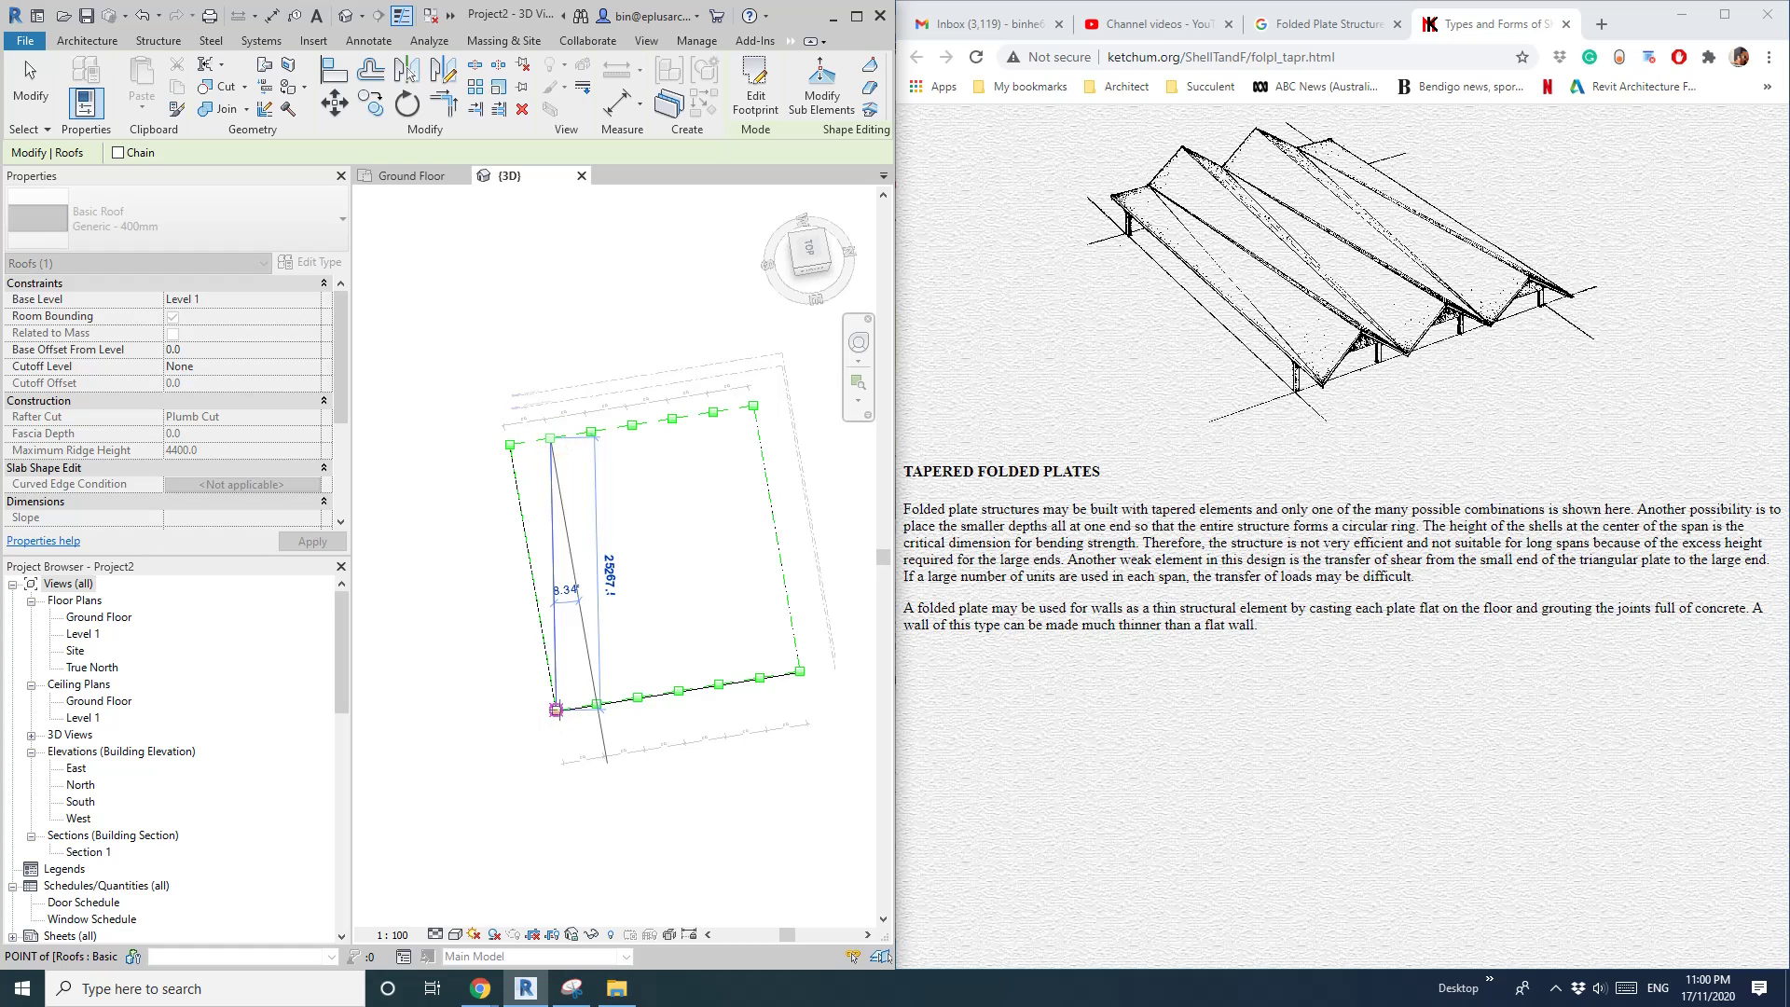
left_click(555, 710)
scroll(604, 469, "up", 1)
left_click(543, 433)
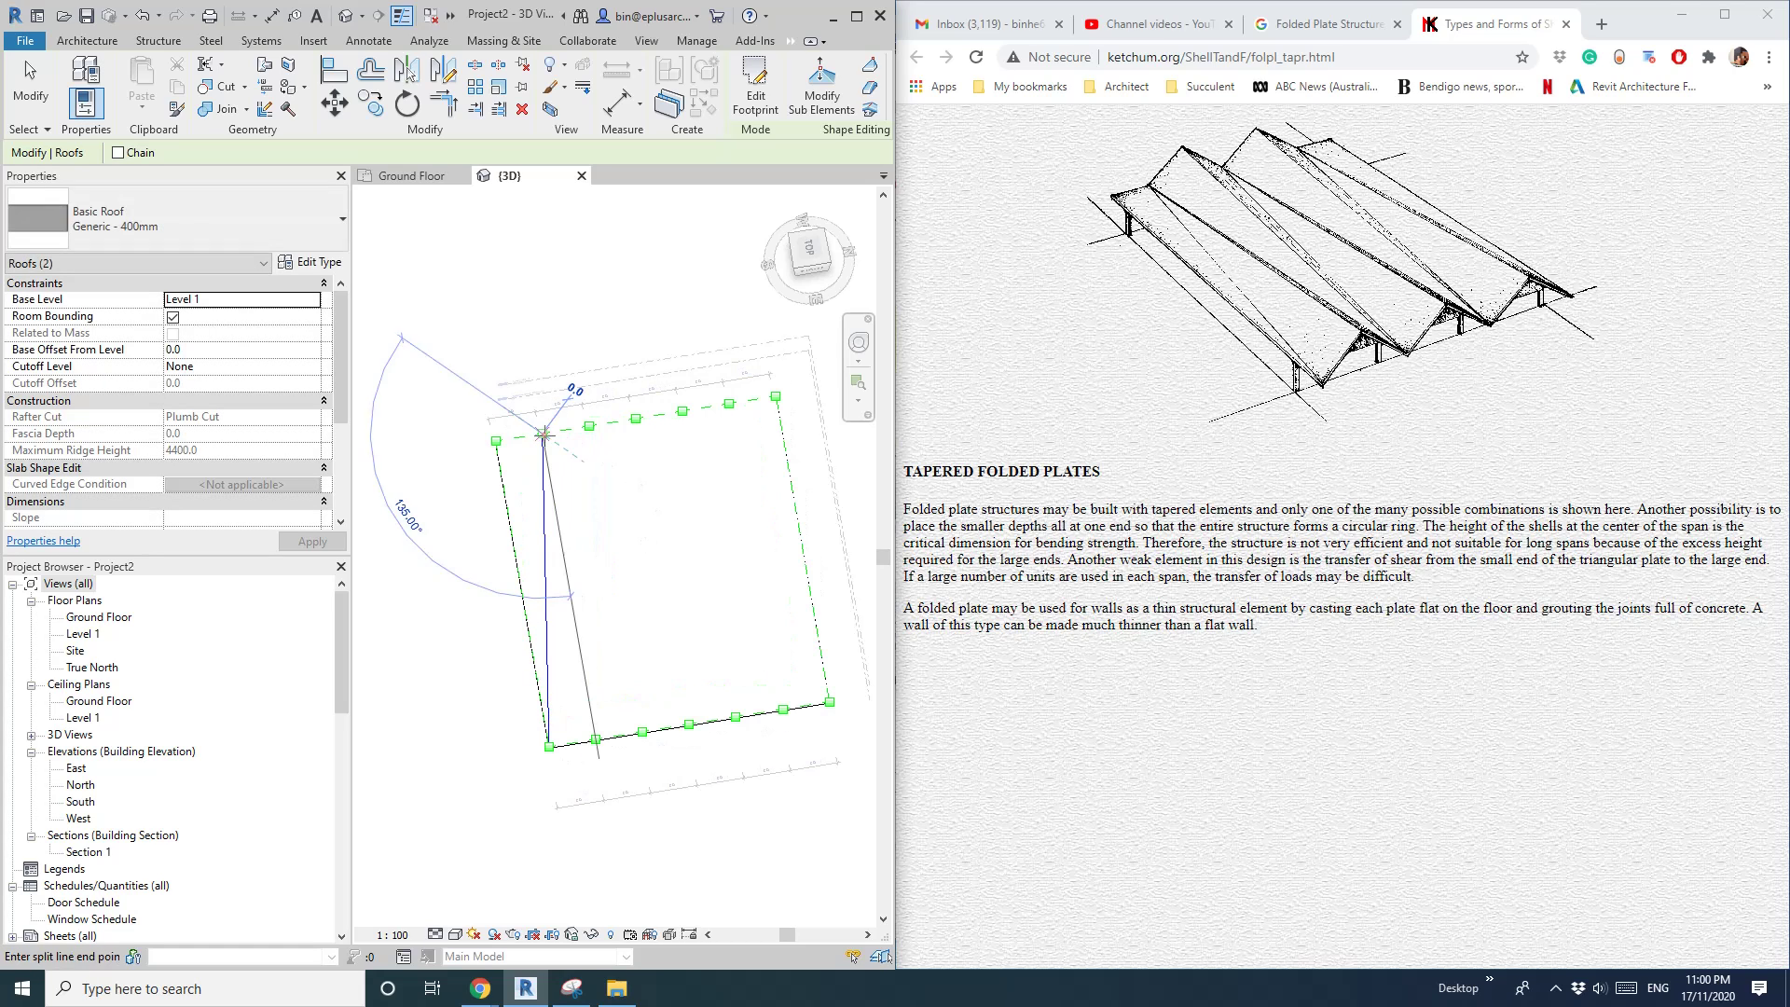
left_click(642, 732)
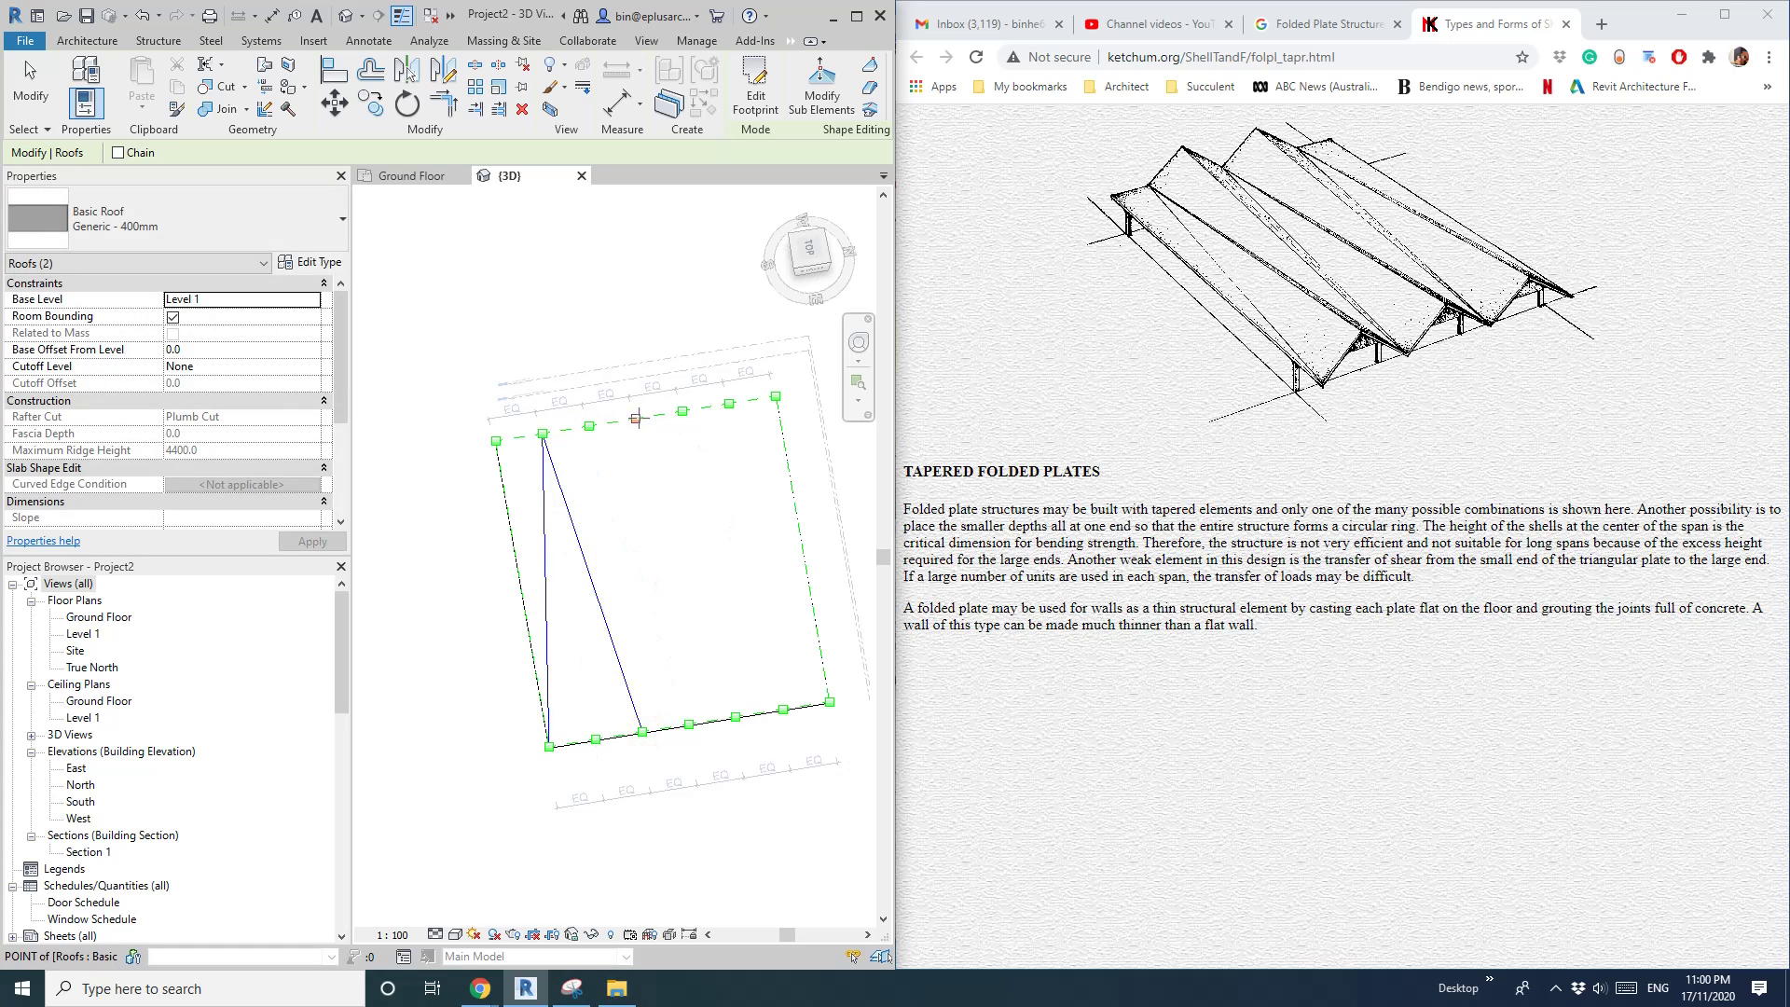
Continue the zigzag of split lines, joining the far edge's fourth and sixth points to the near edge's third, fifth and last points
left_click(637, 419)
left_click(643, 732)
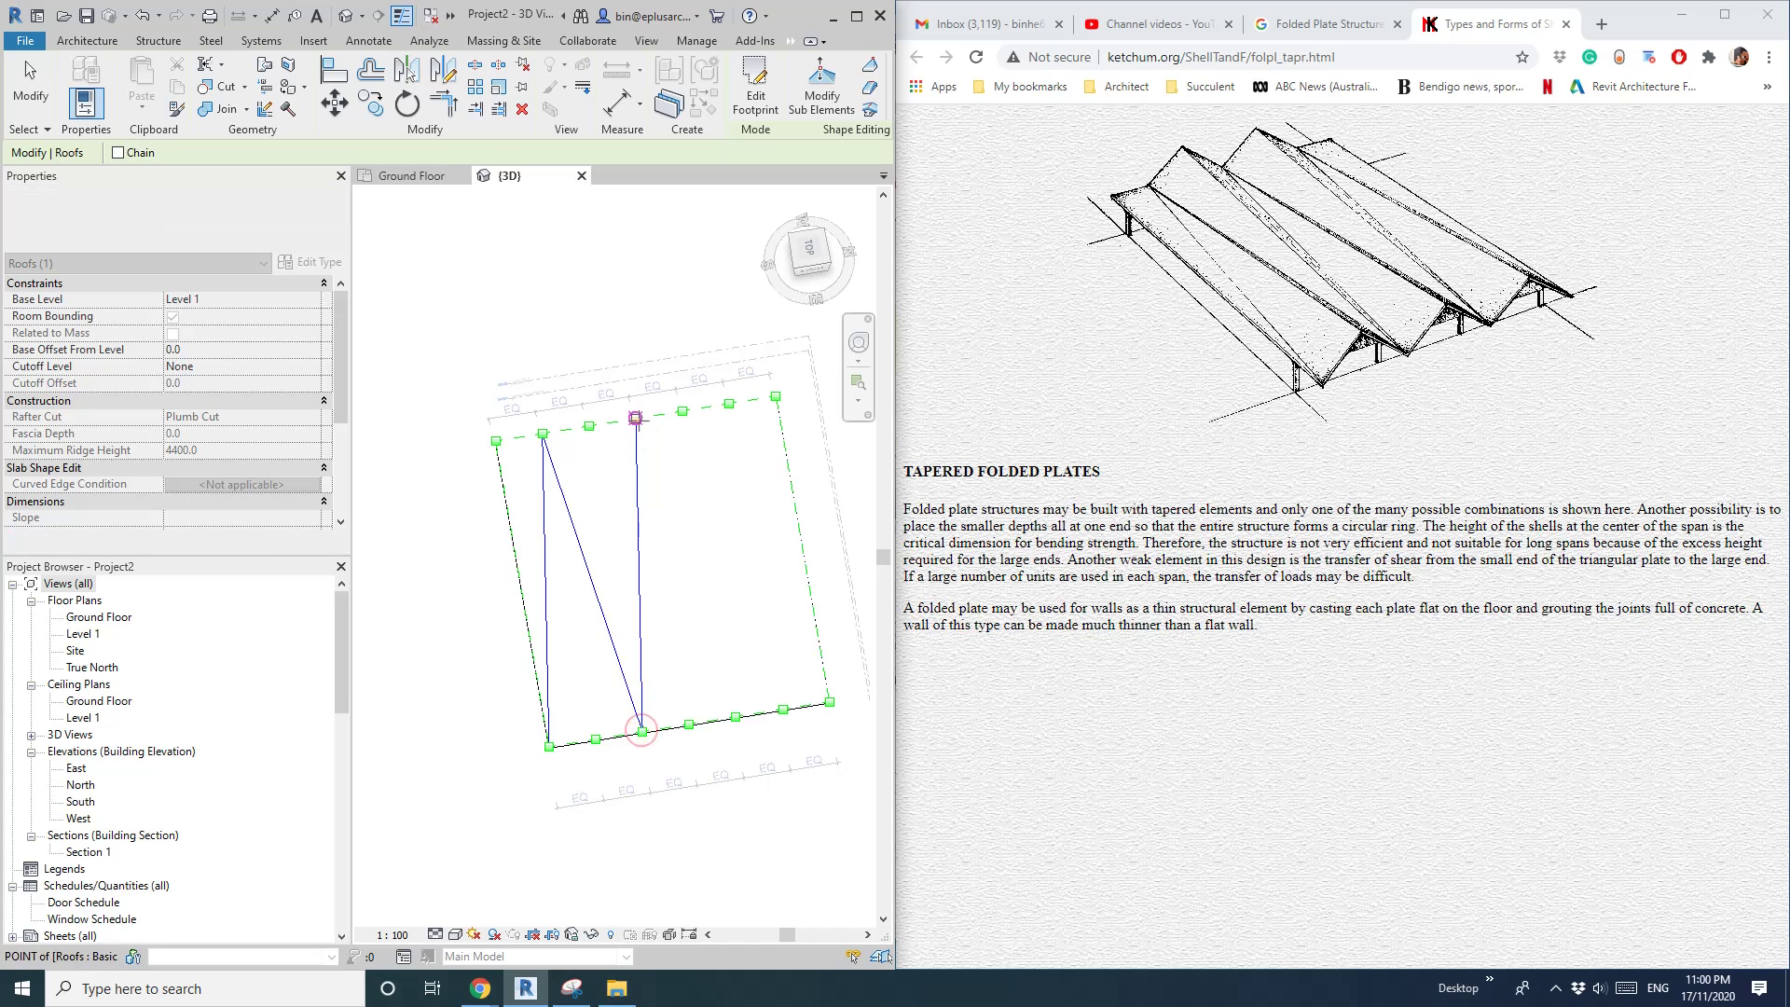
left_click(637, 418)
left_click(736, 717)
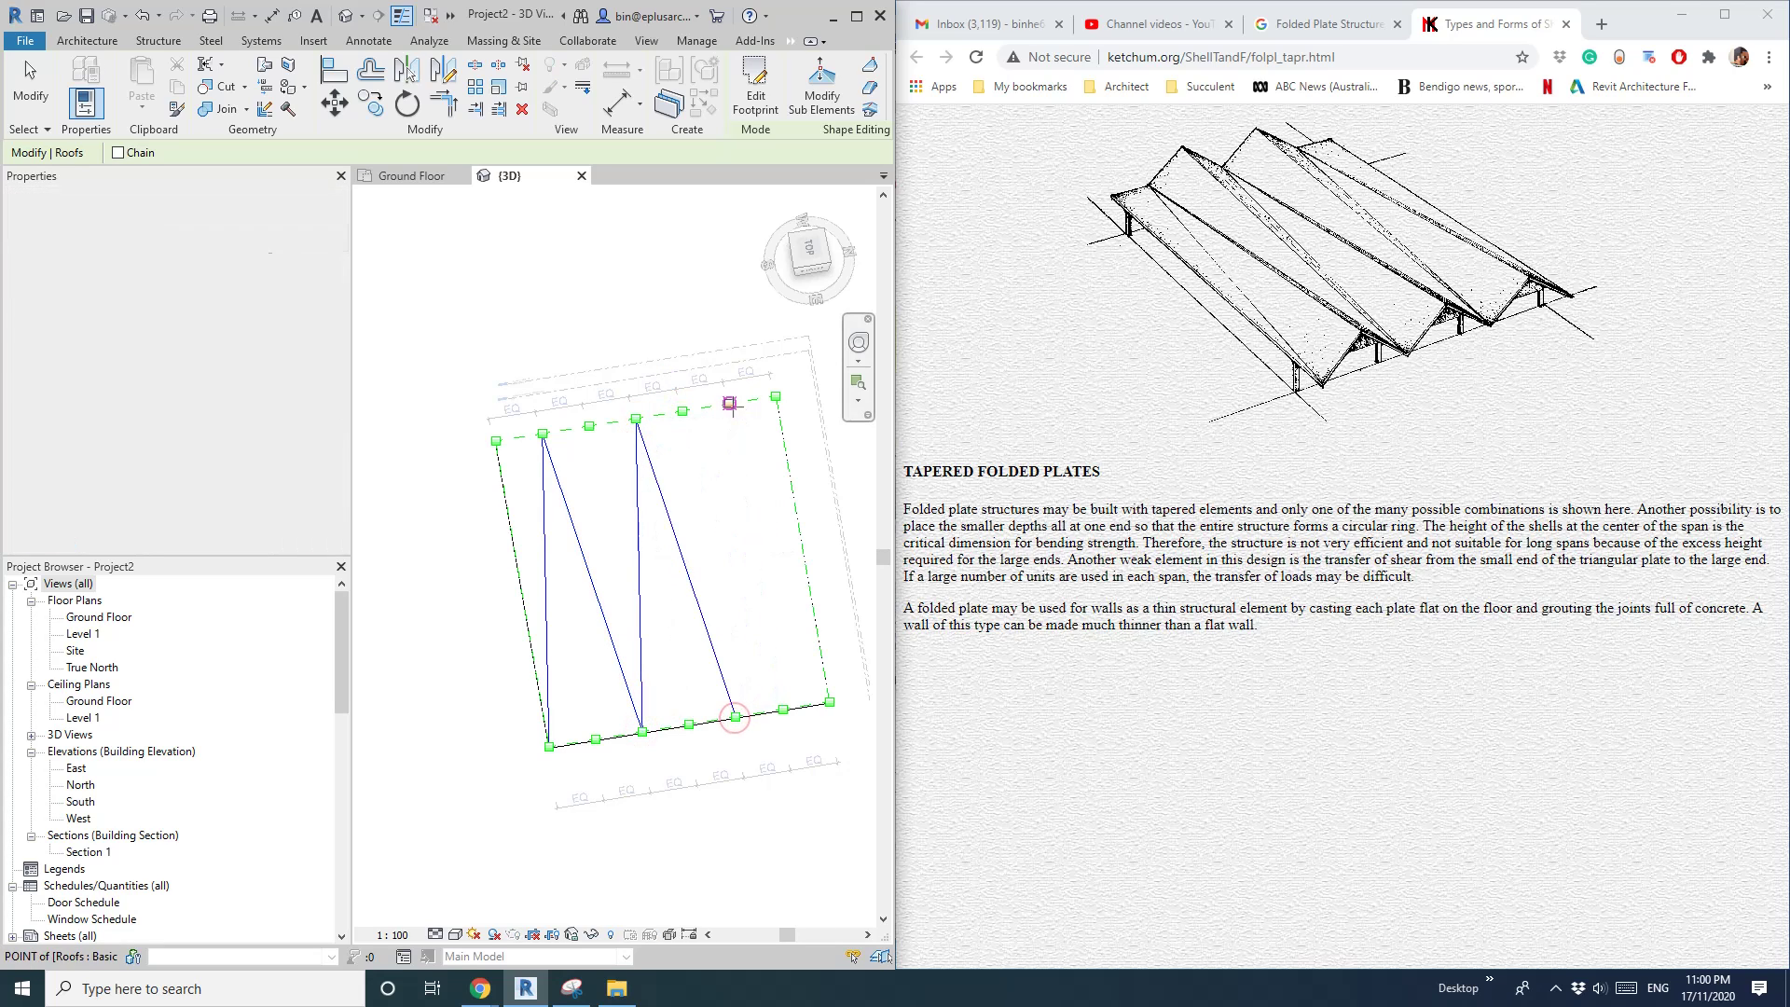
left_click(730, 403)
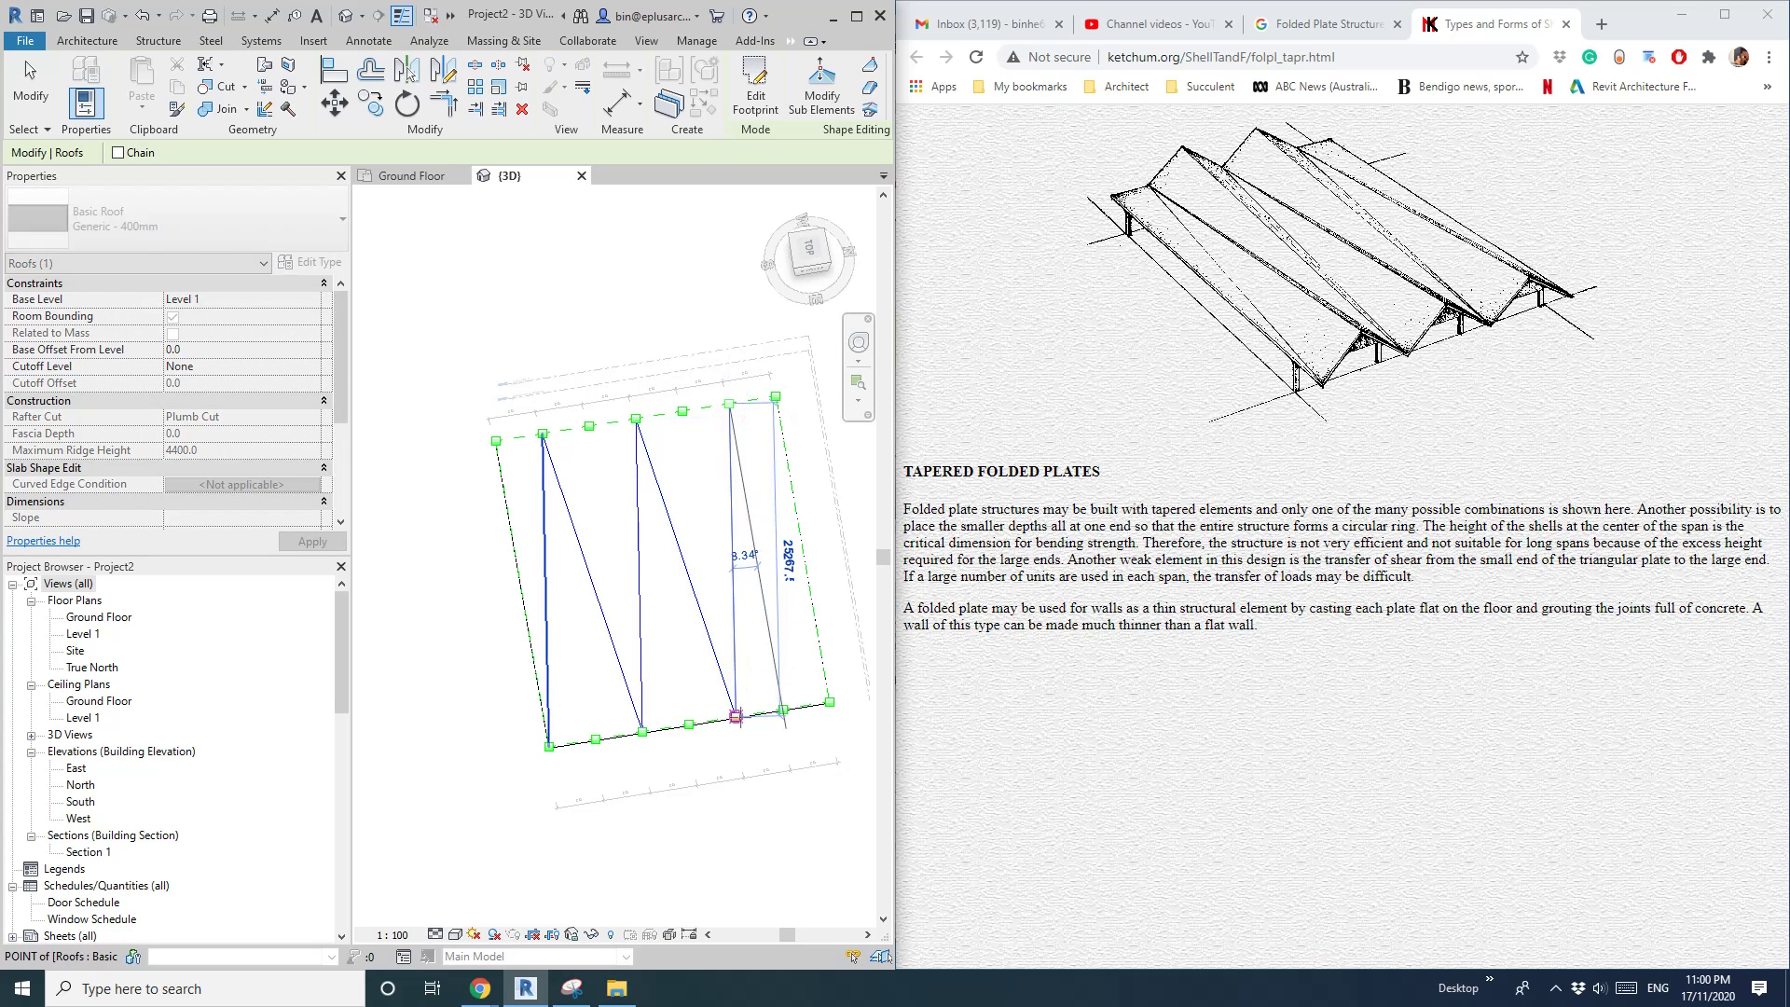
left_click(736, 717)
left_click(730, 404)
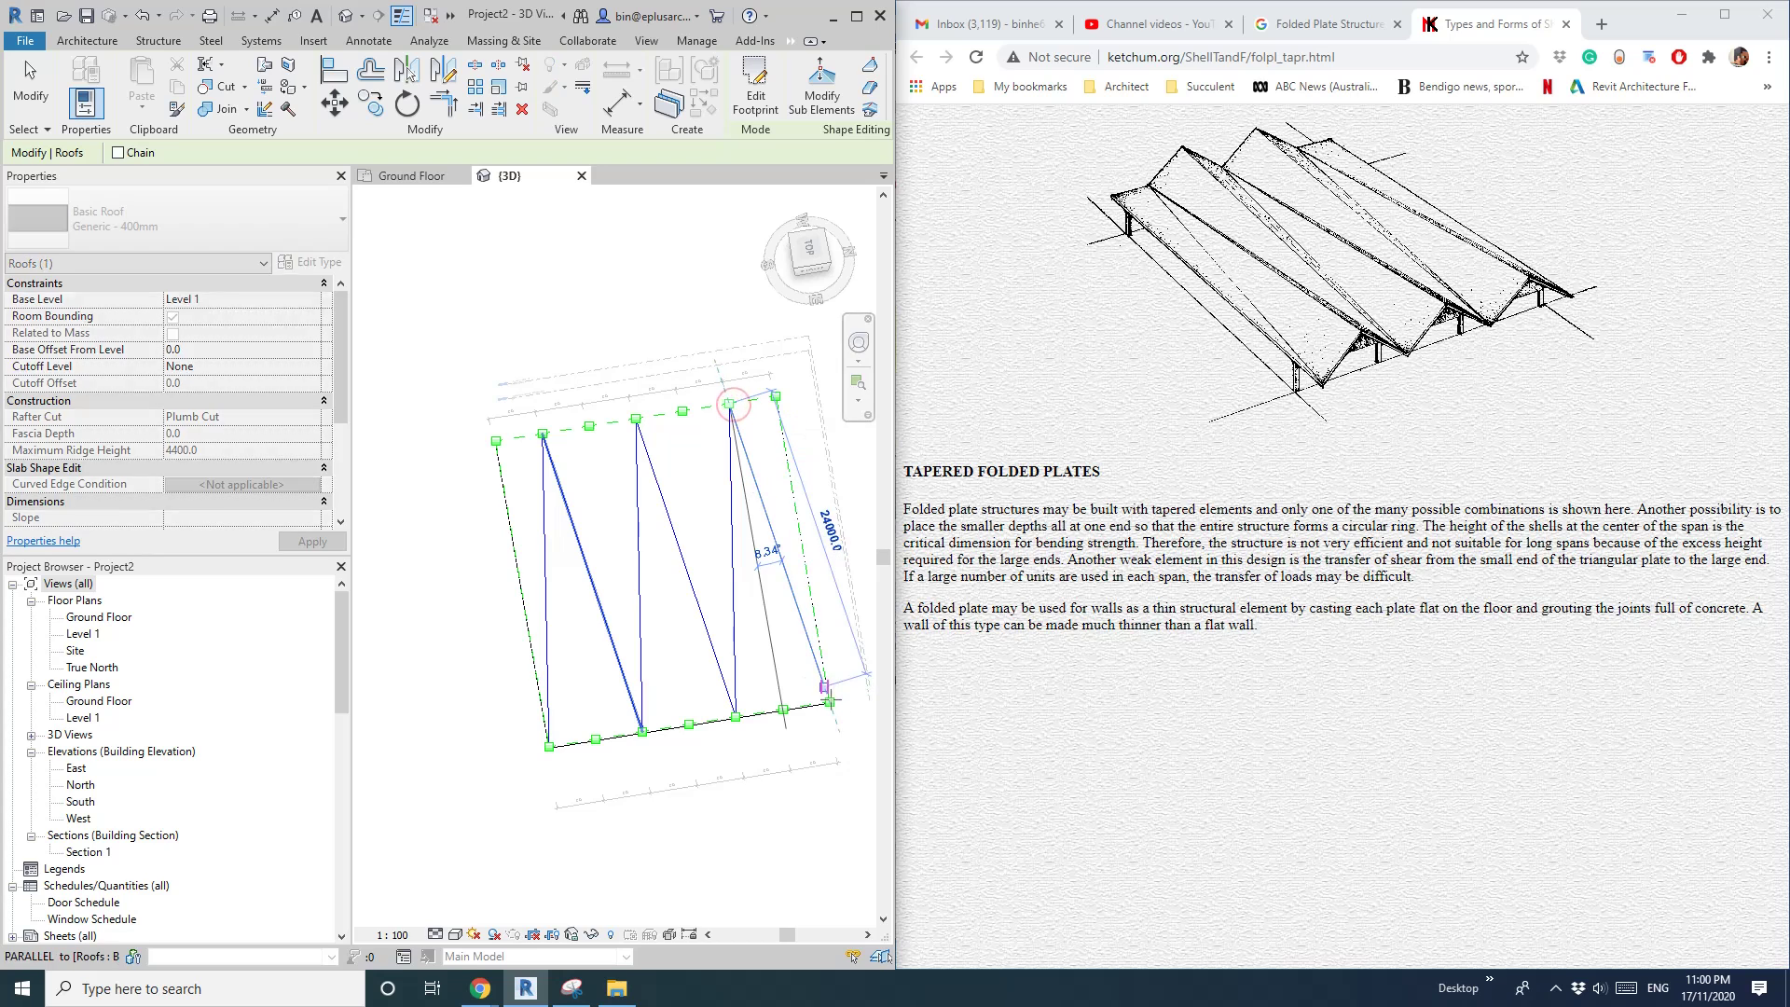
left_click(828, 701)
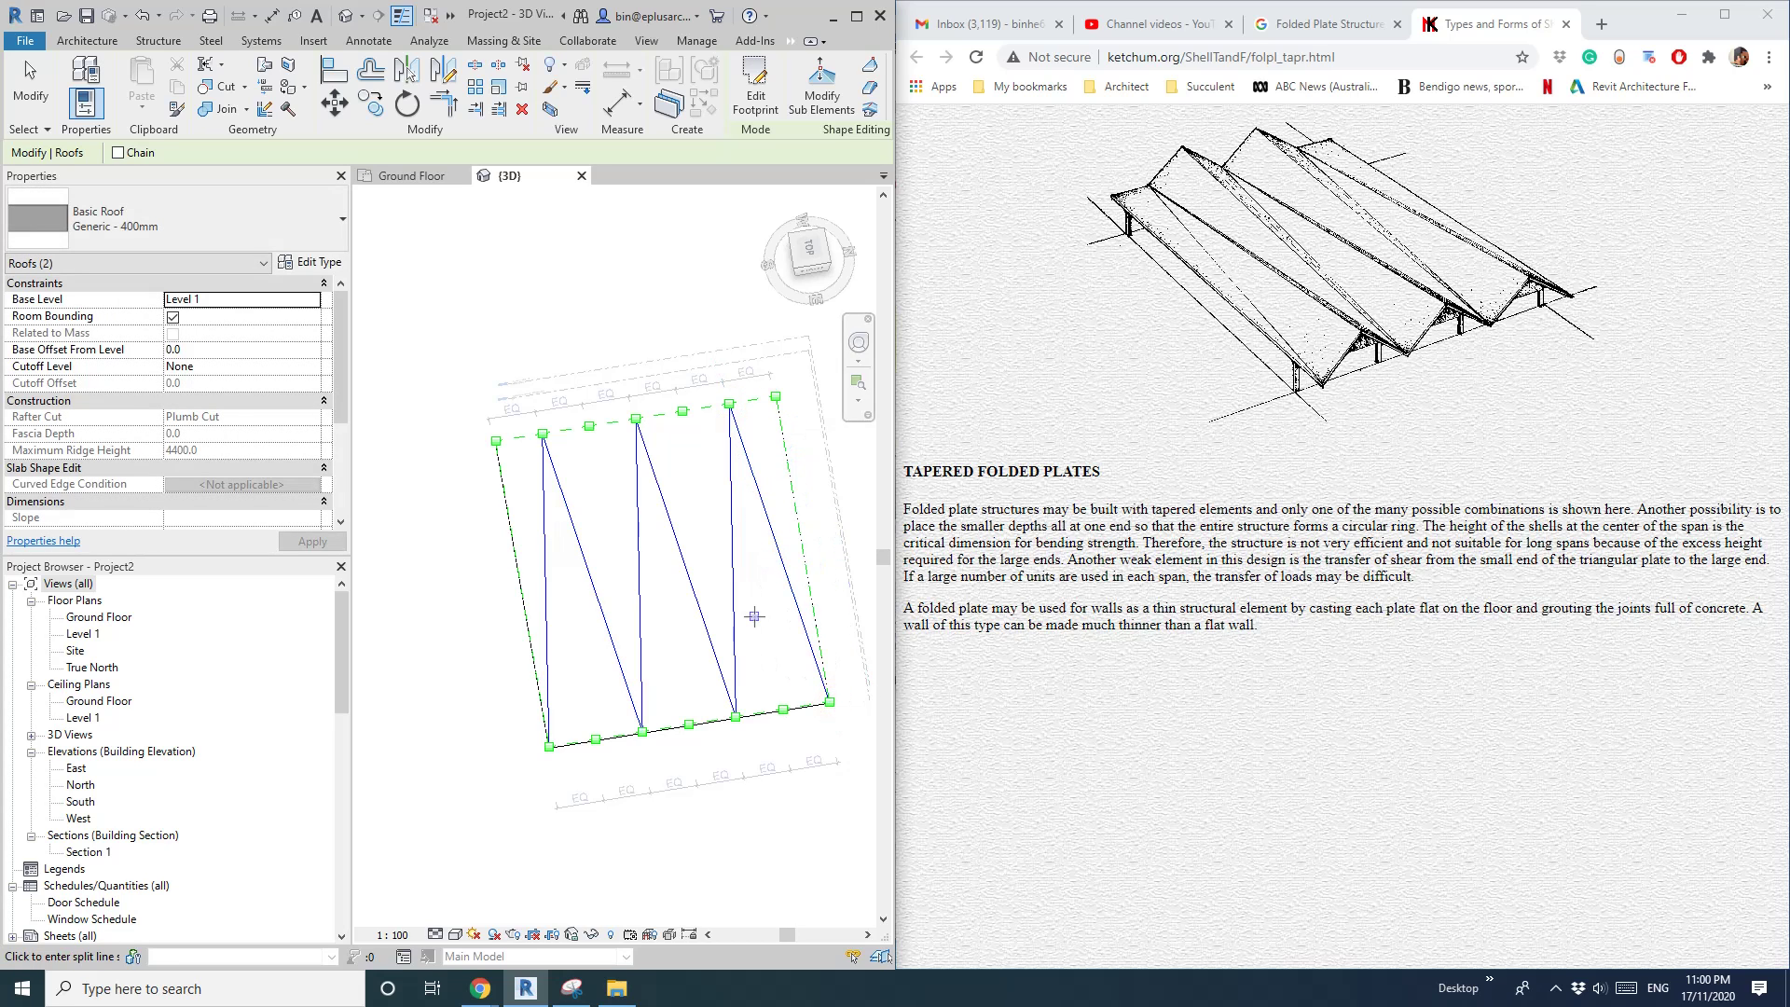
key("Escape")
key("Escape")
Raise the near edge's second point to an elevation of 2900 and correct it to 3000
middle_click_drag(750, 664, 703, 545, "shift")
left_click(716, 570)
scroll(829, 465, "up", 2)
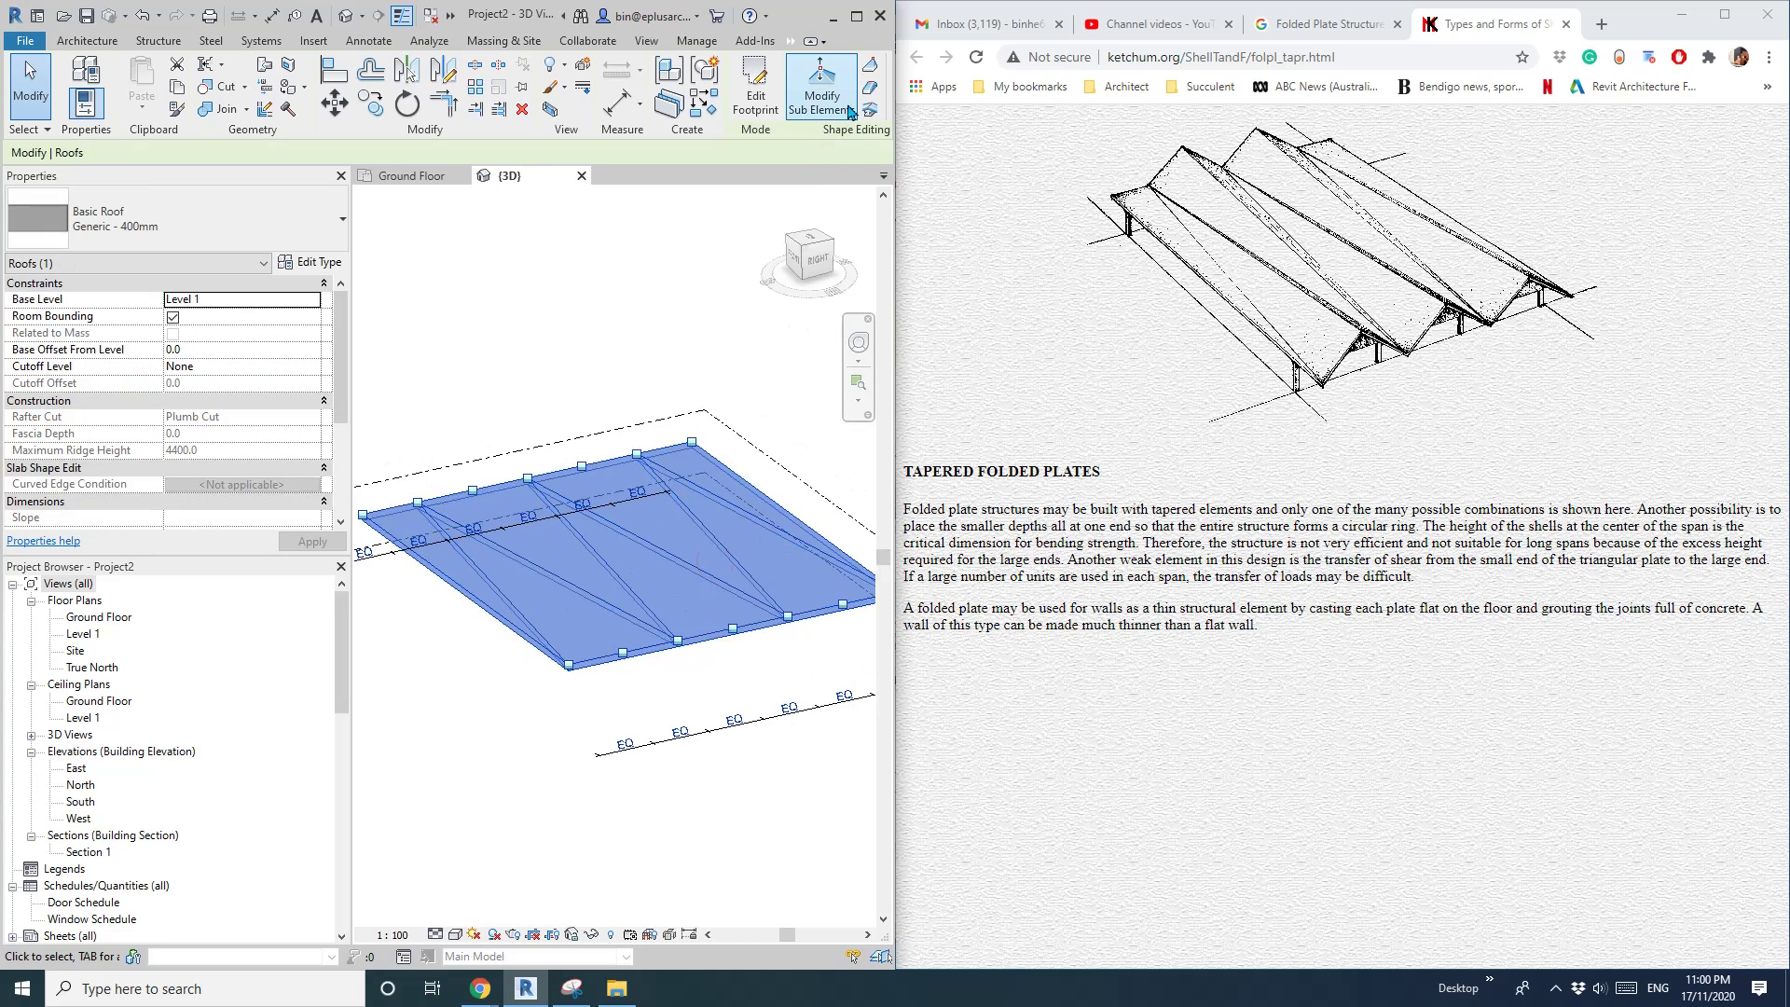
left_click(822, 93)
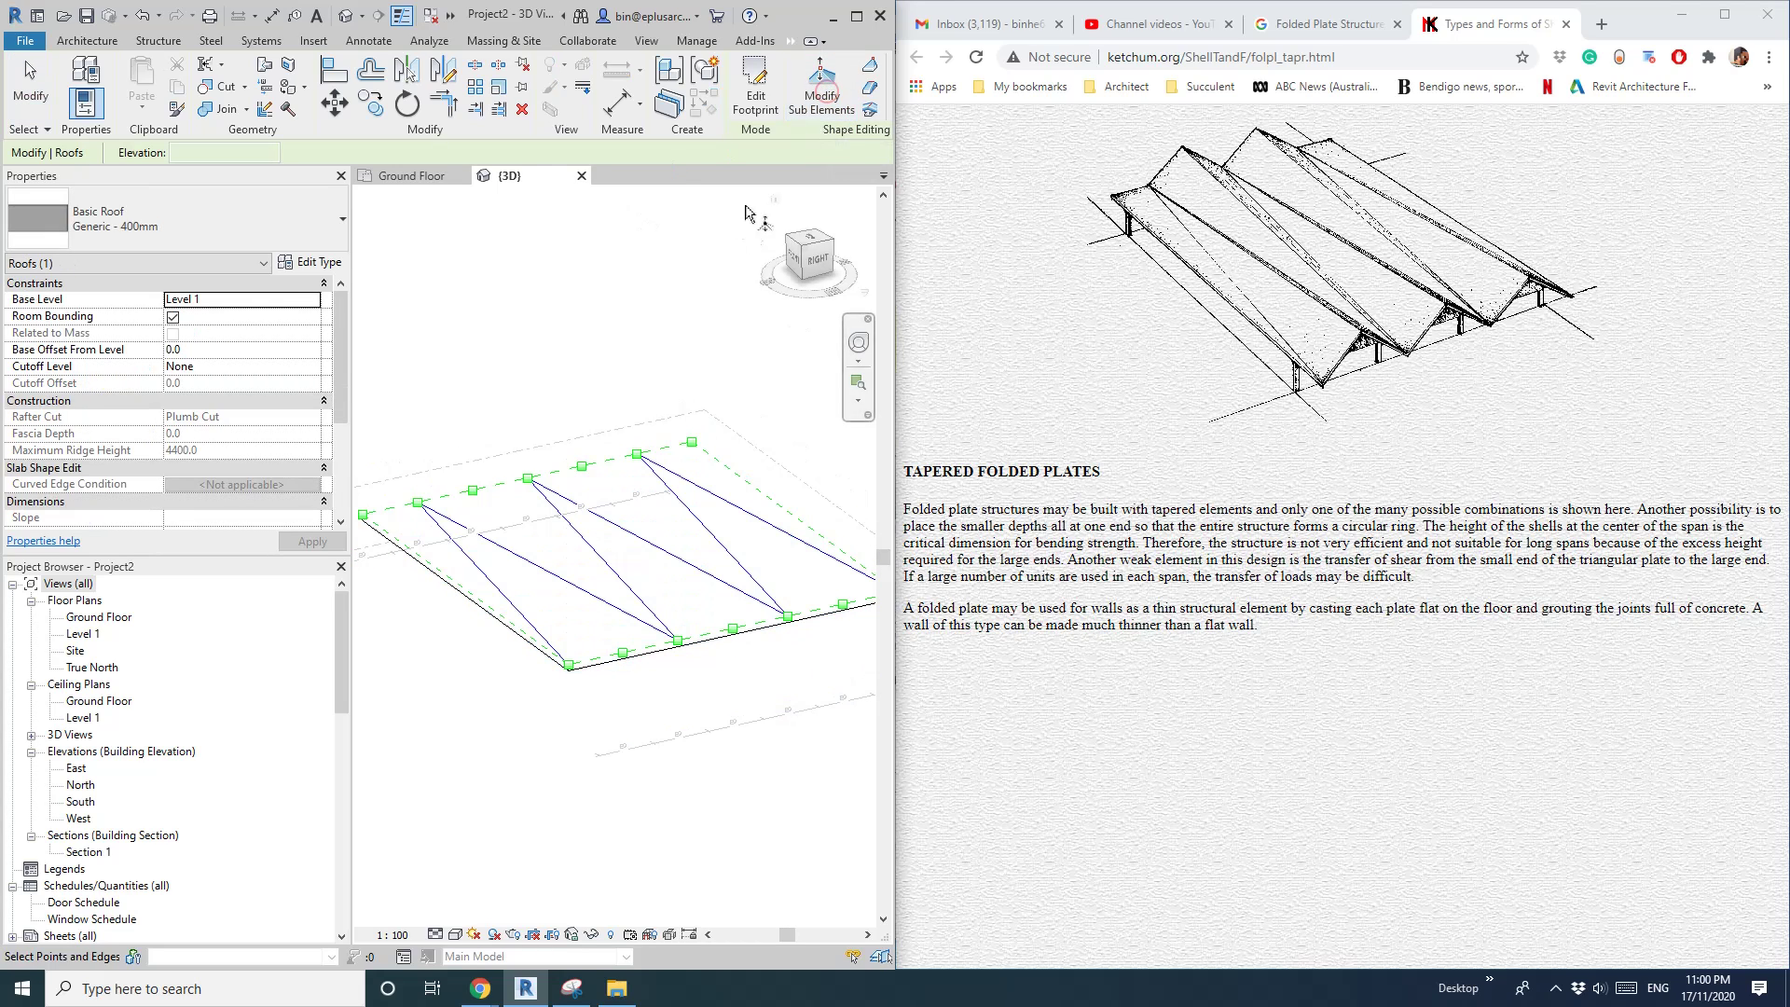
left_click(679, 645)
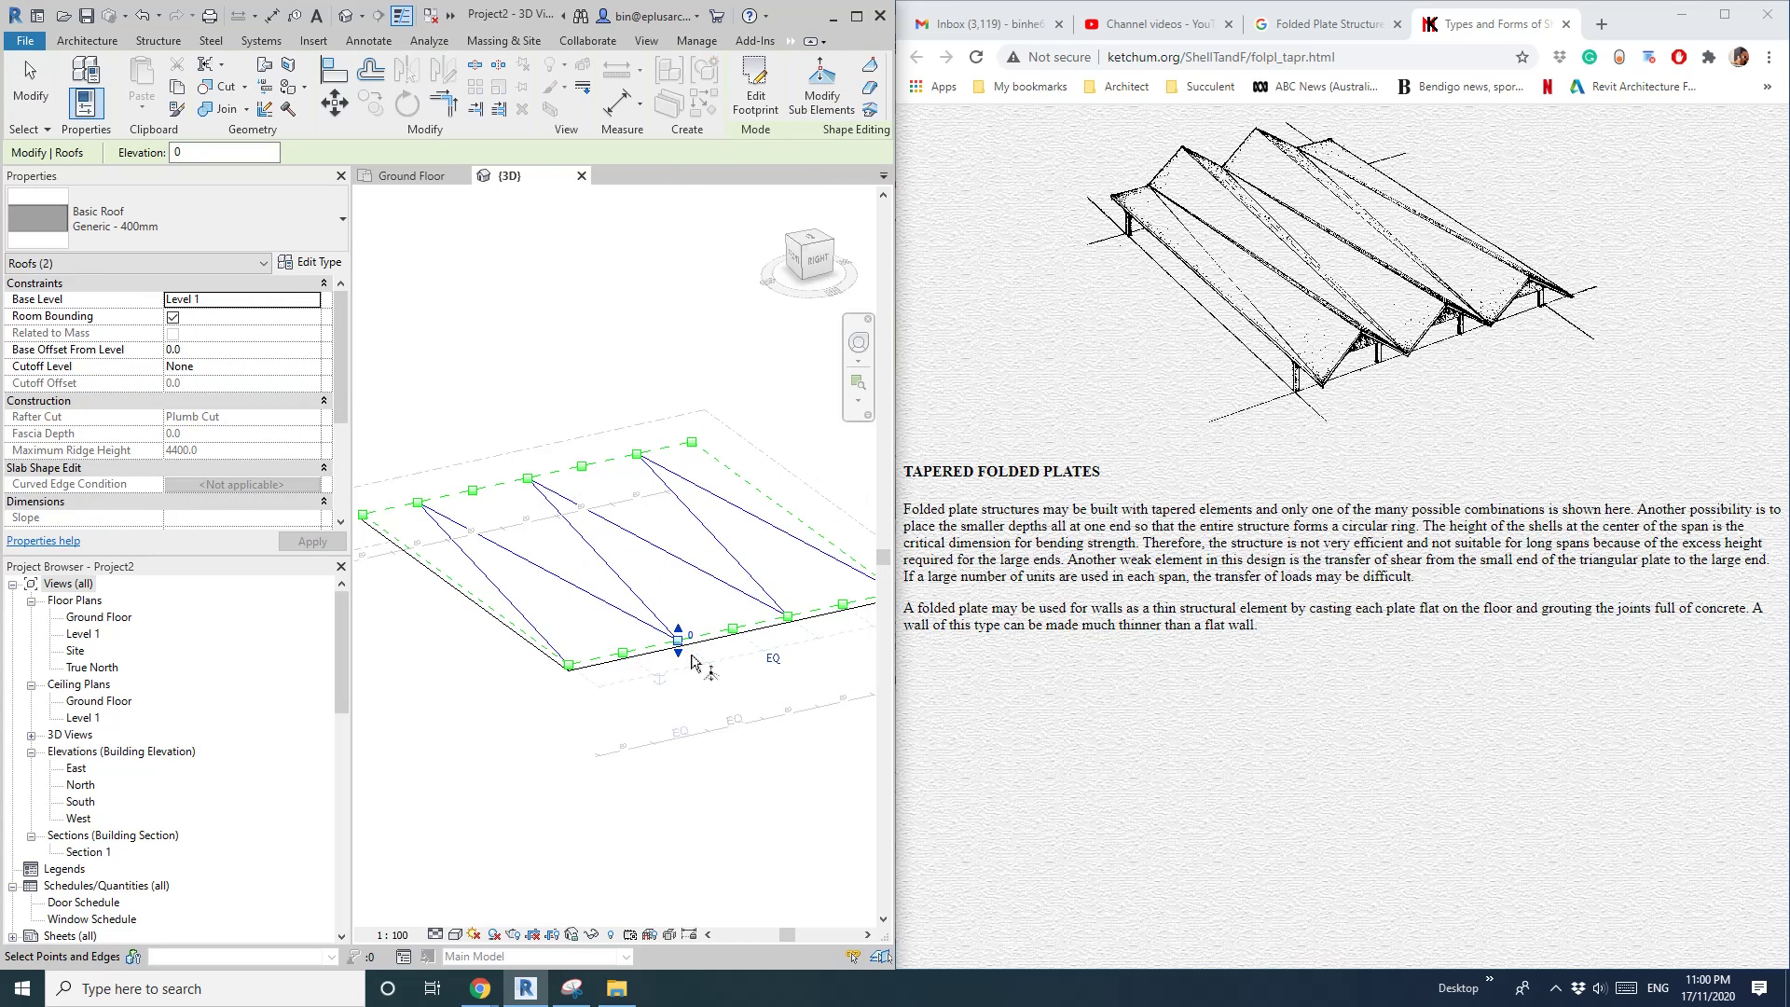
left_click(623, 653)
type("2900")
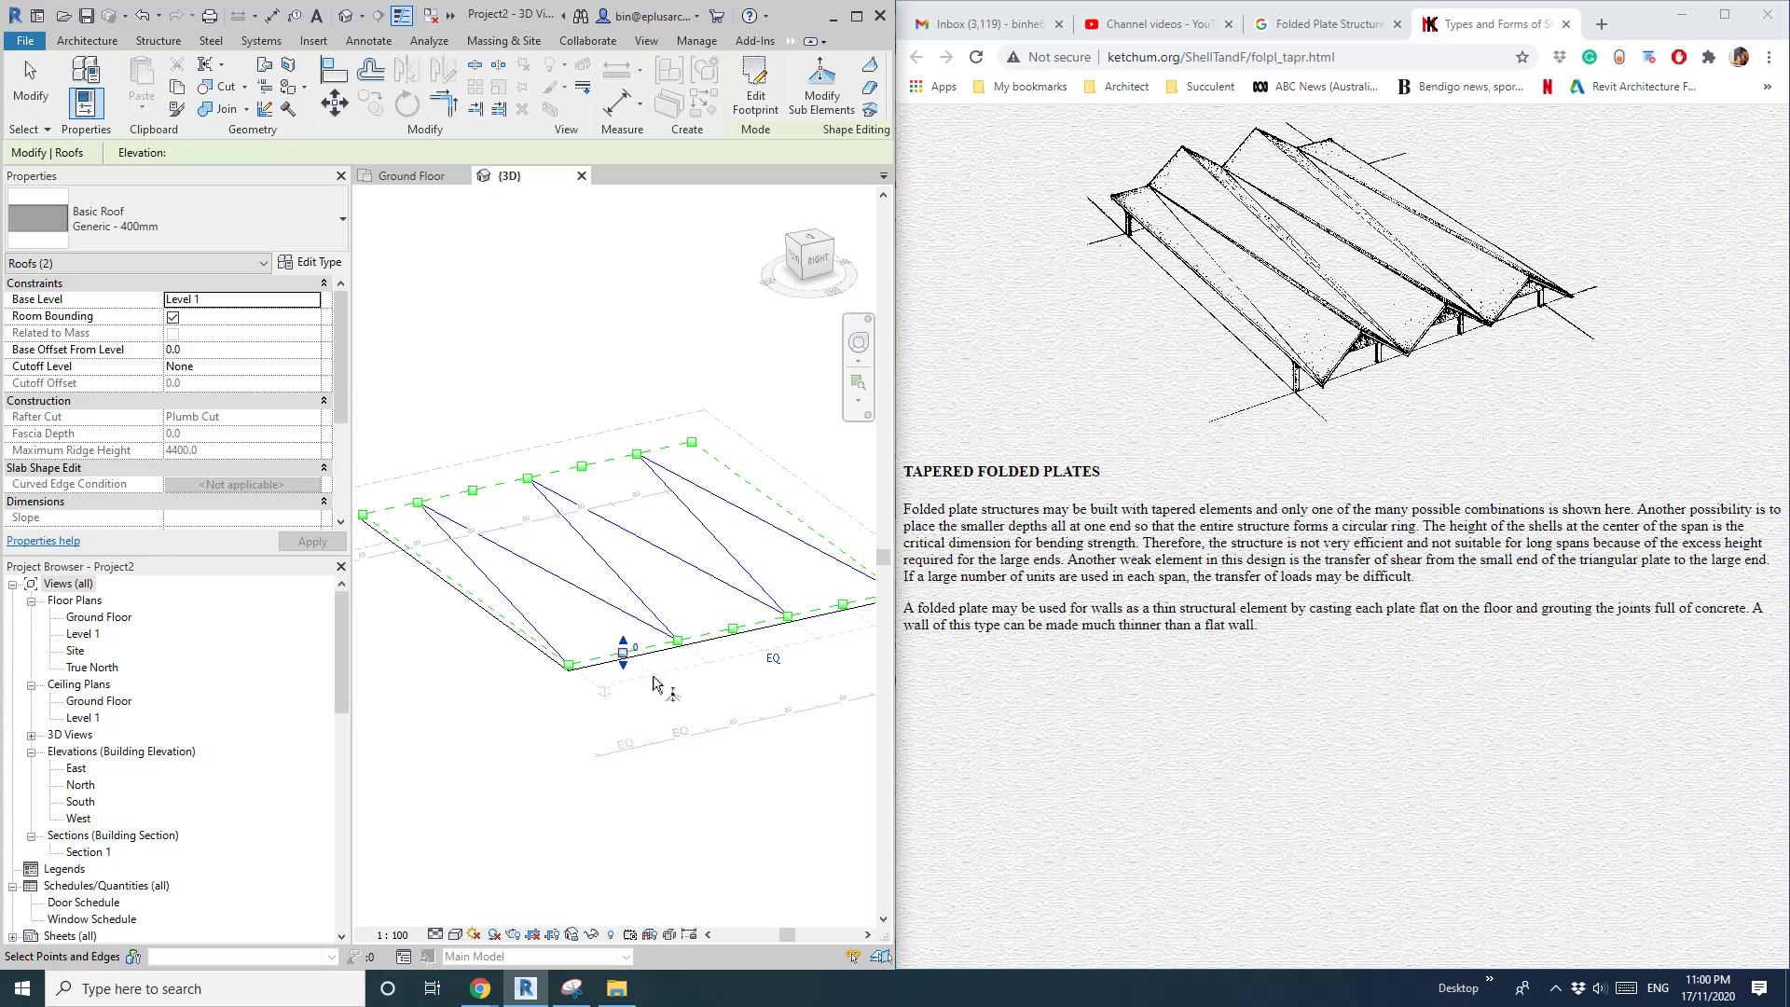
key("Return")
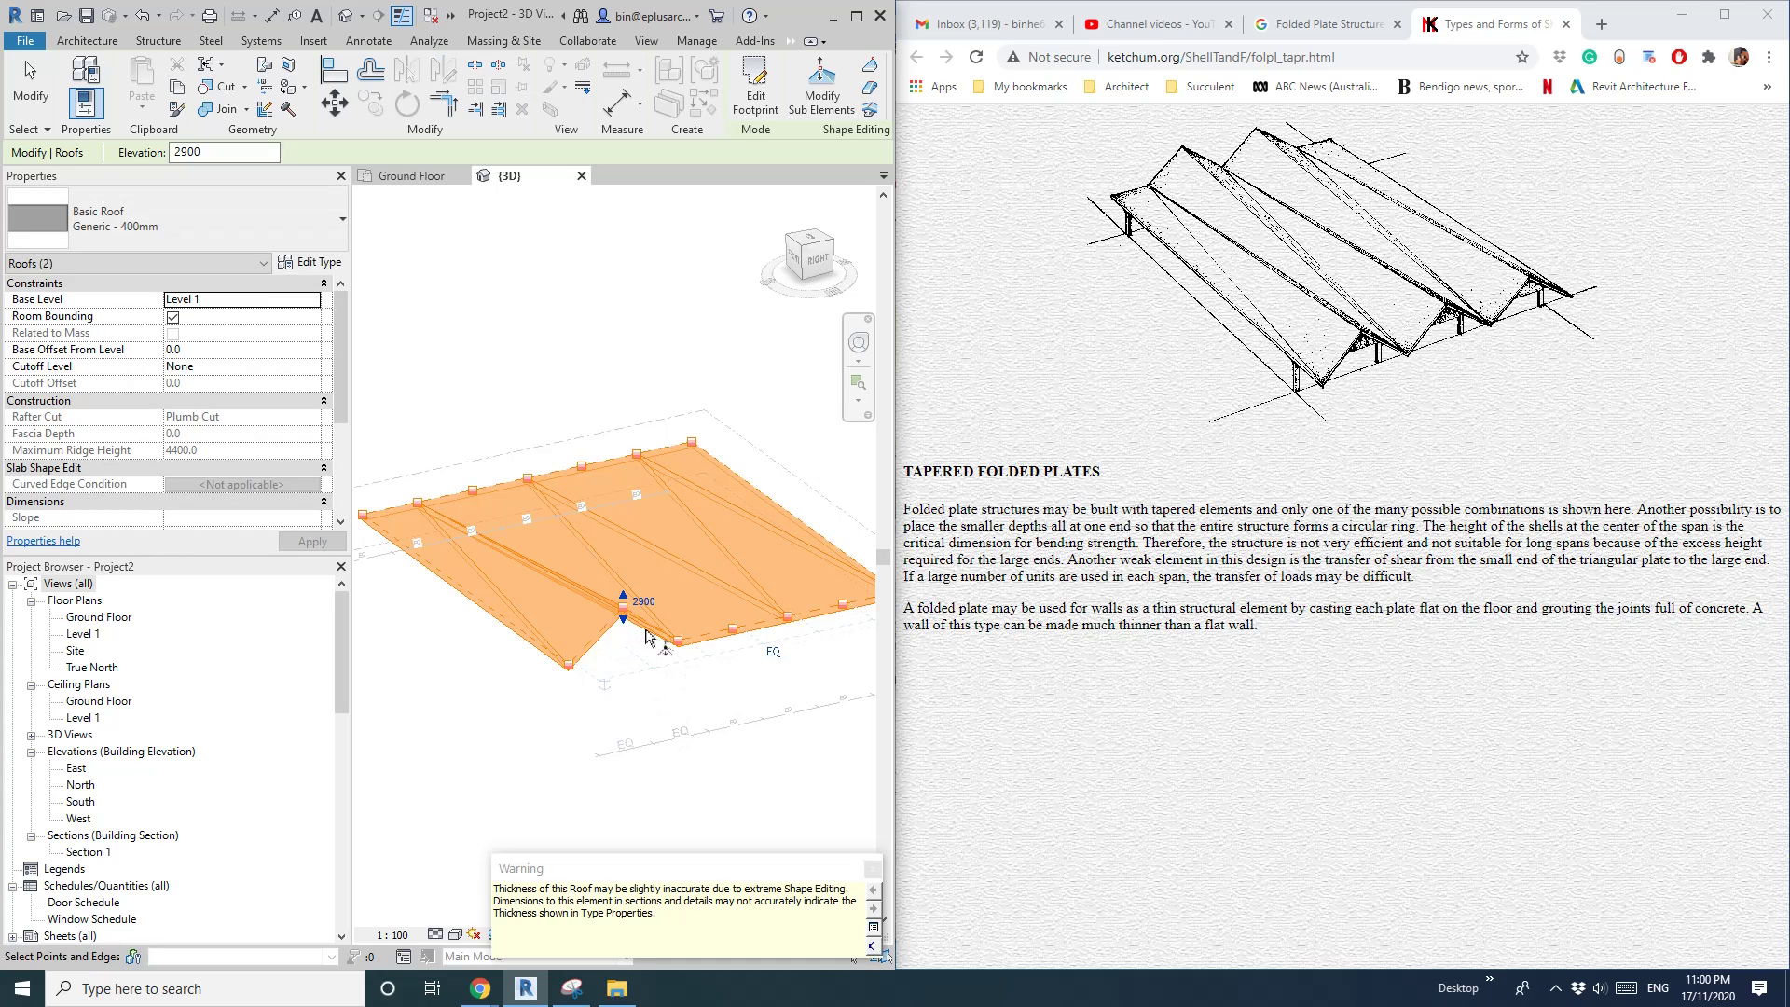
left_click(643, 601)
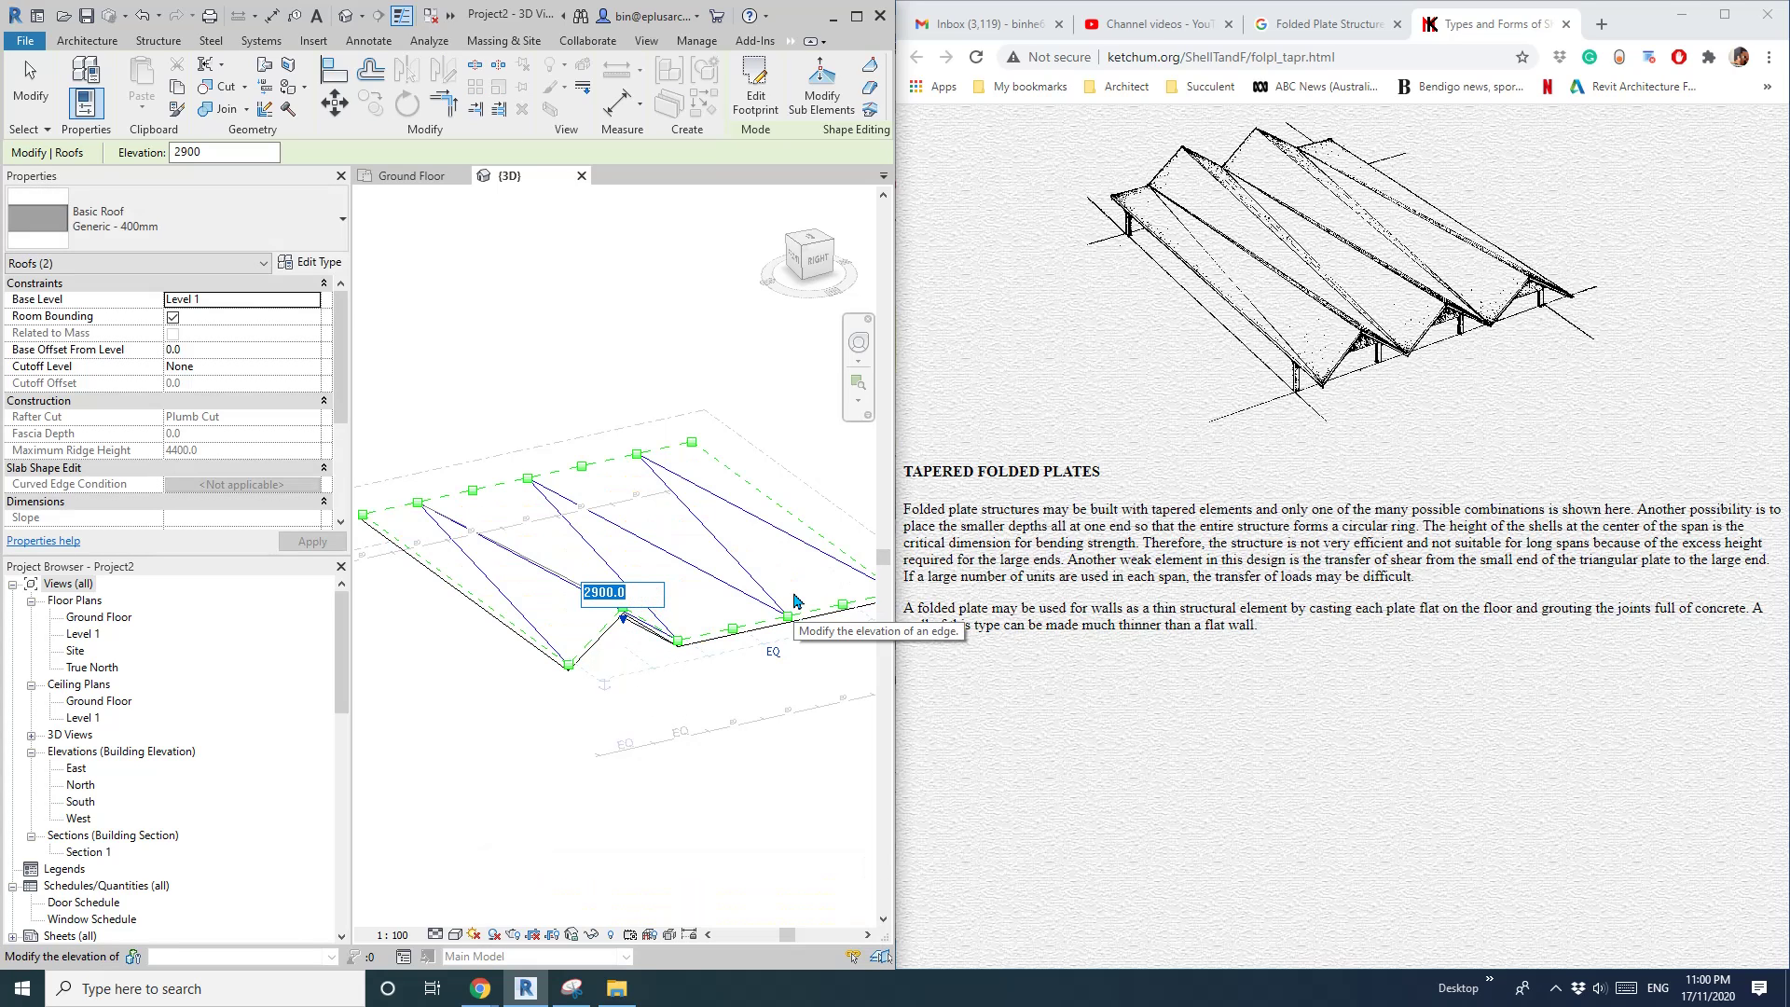
type("4")
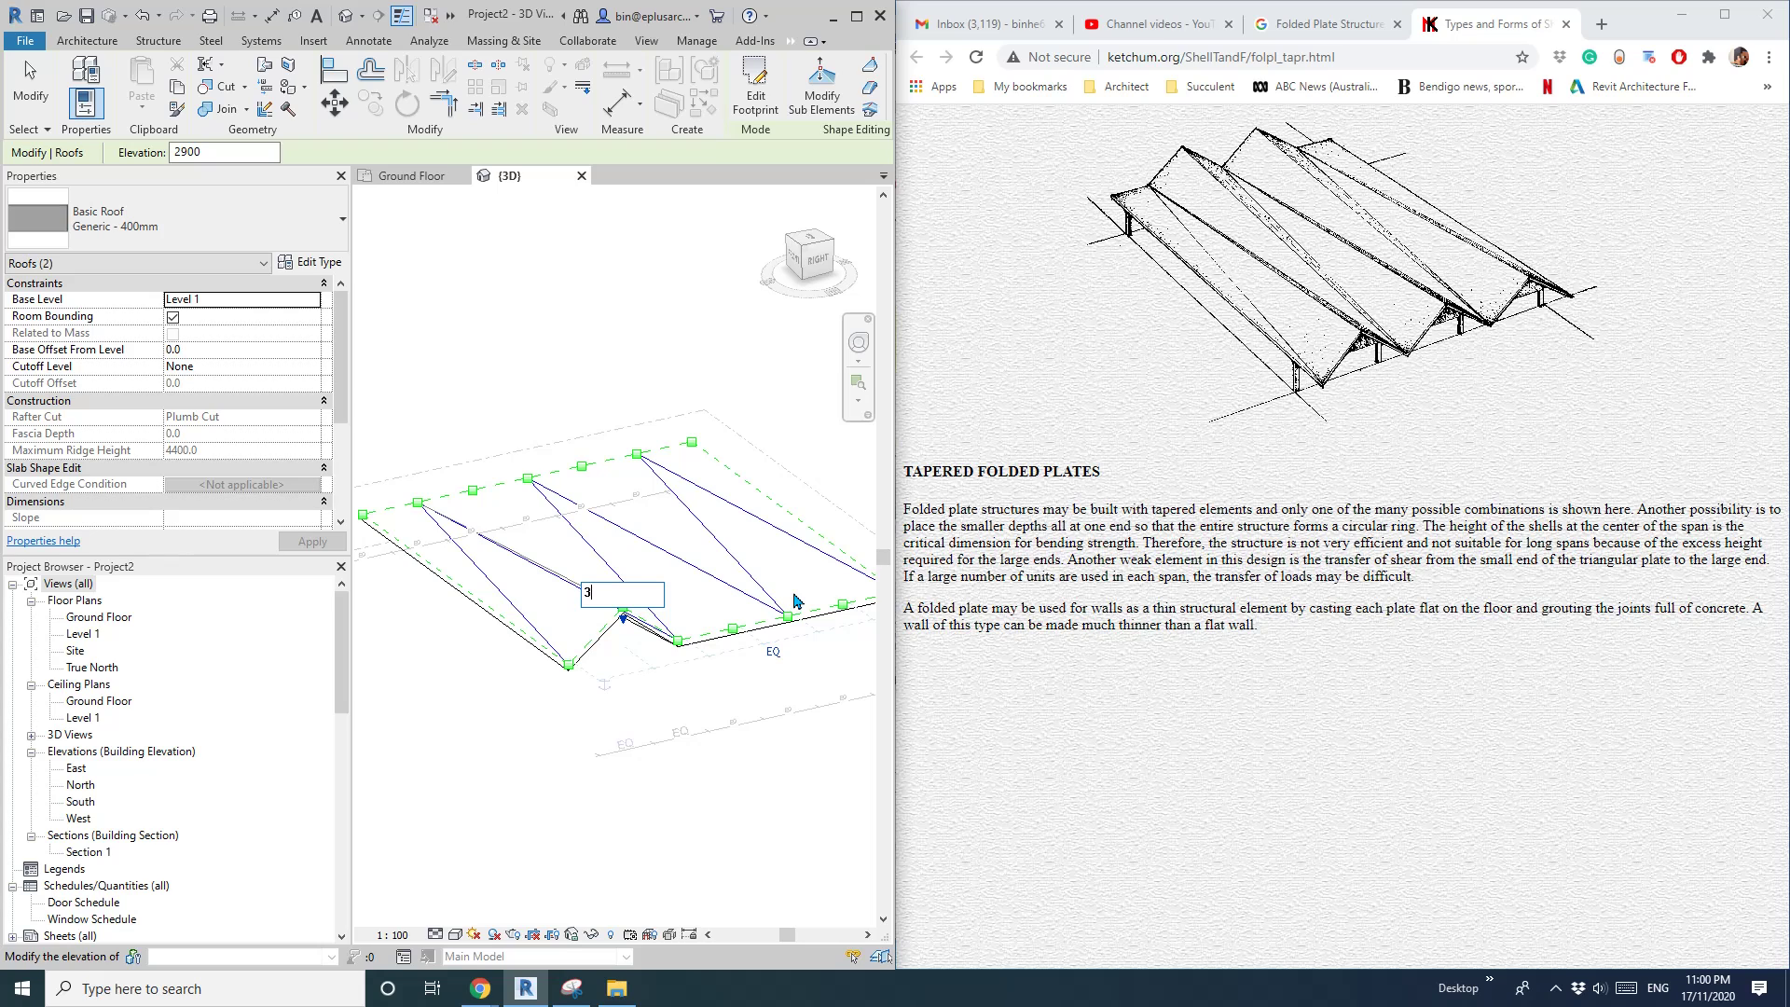
key("Return")
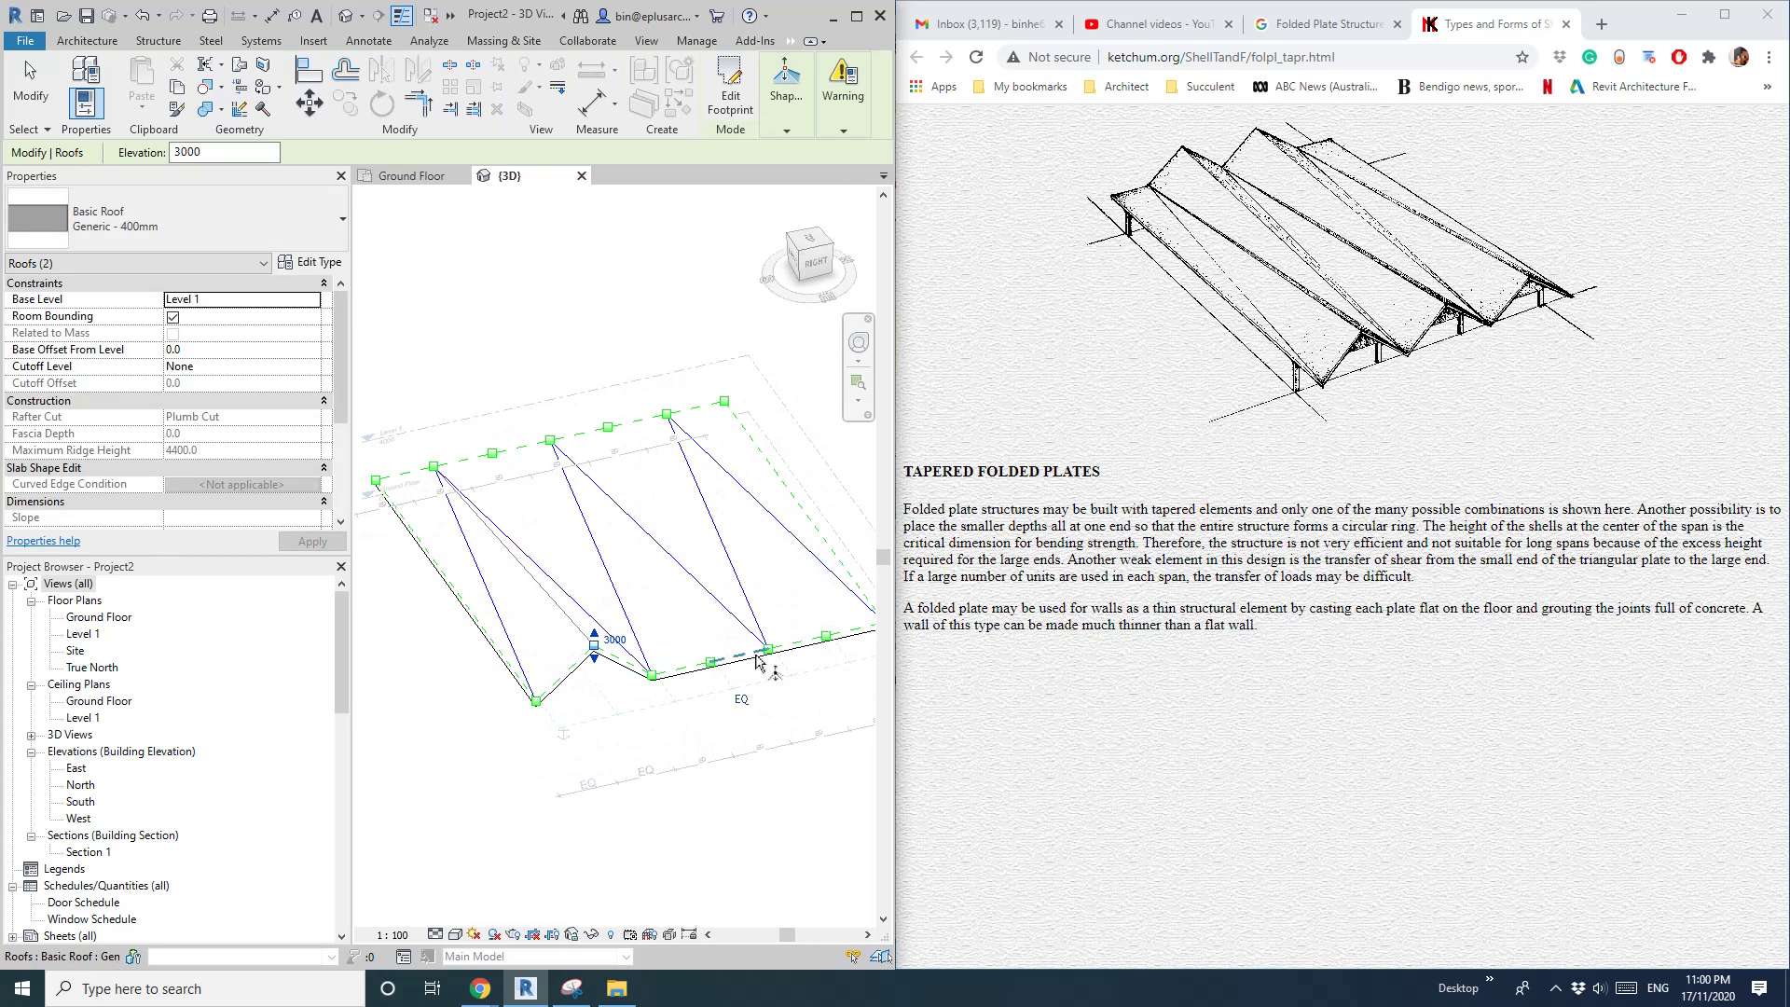
Raise the near edge's fourth and sixth points to an elevation of 3000
left_click(712, 665)
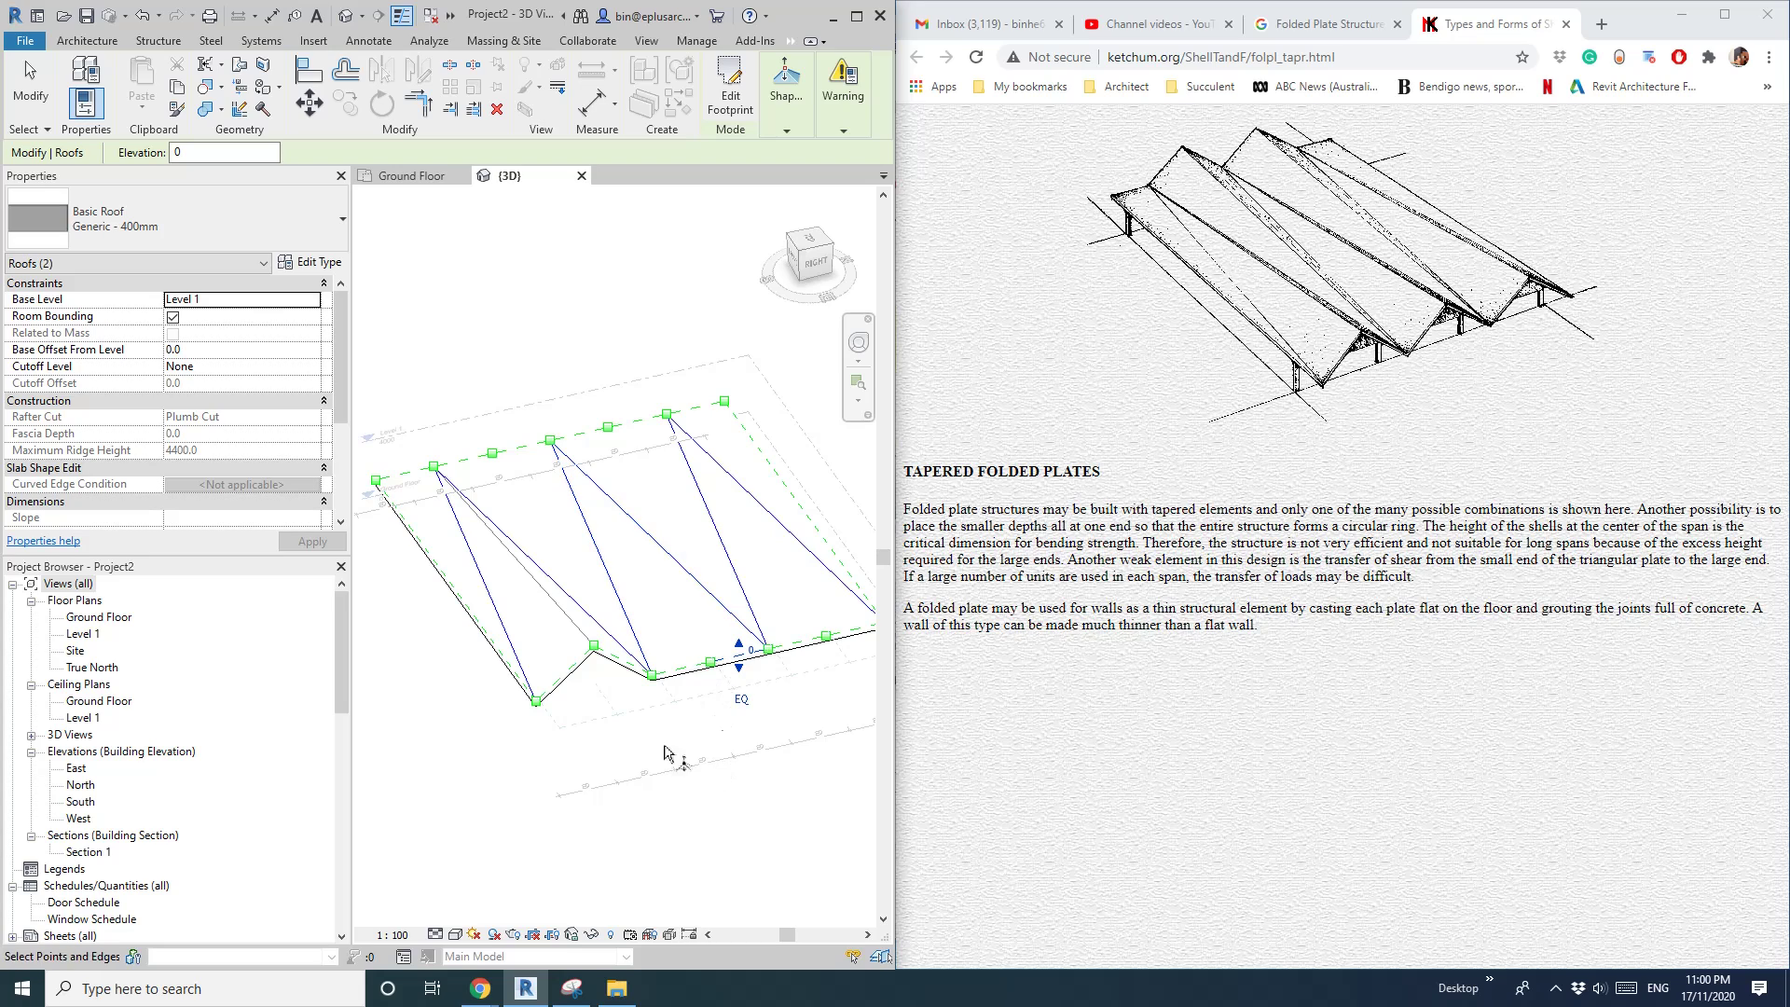
left_click(820, 720)
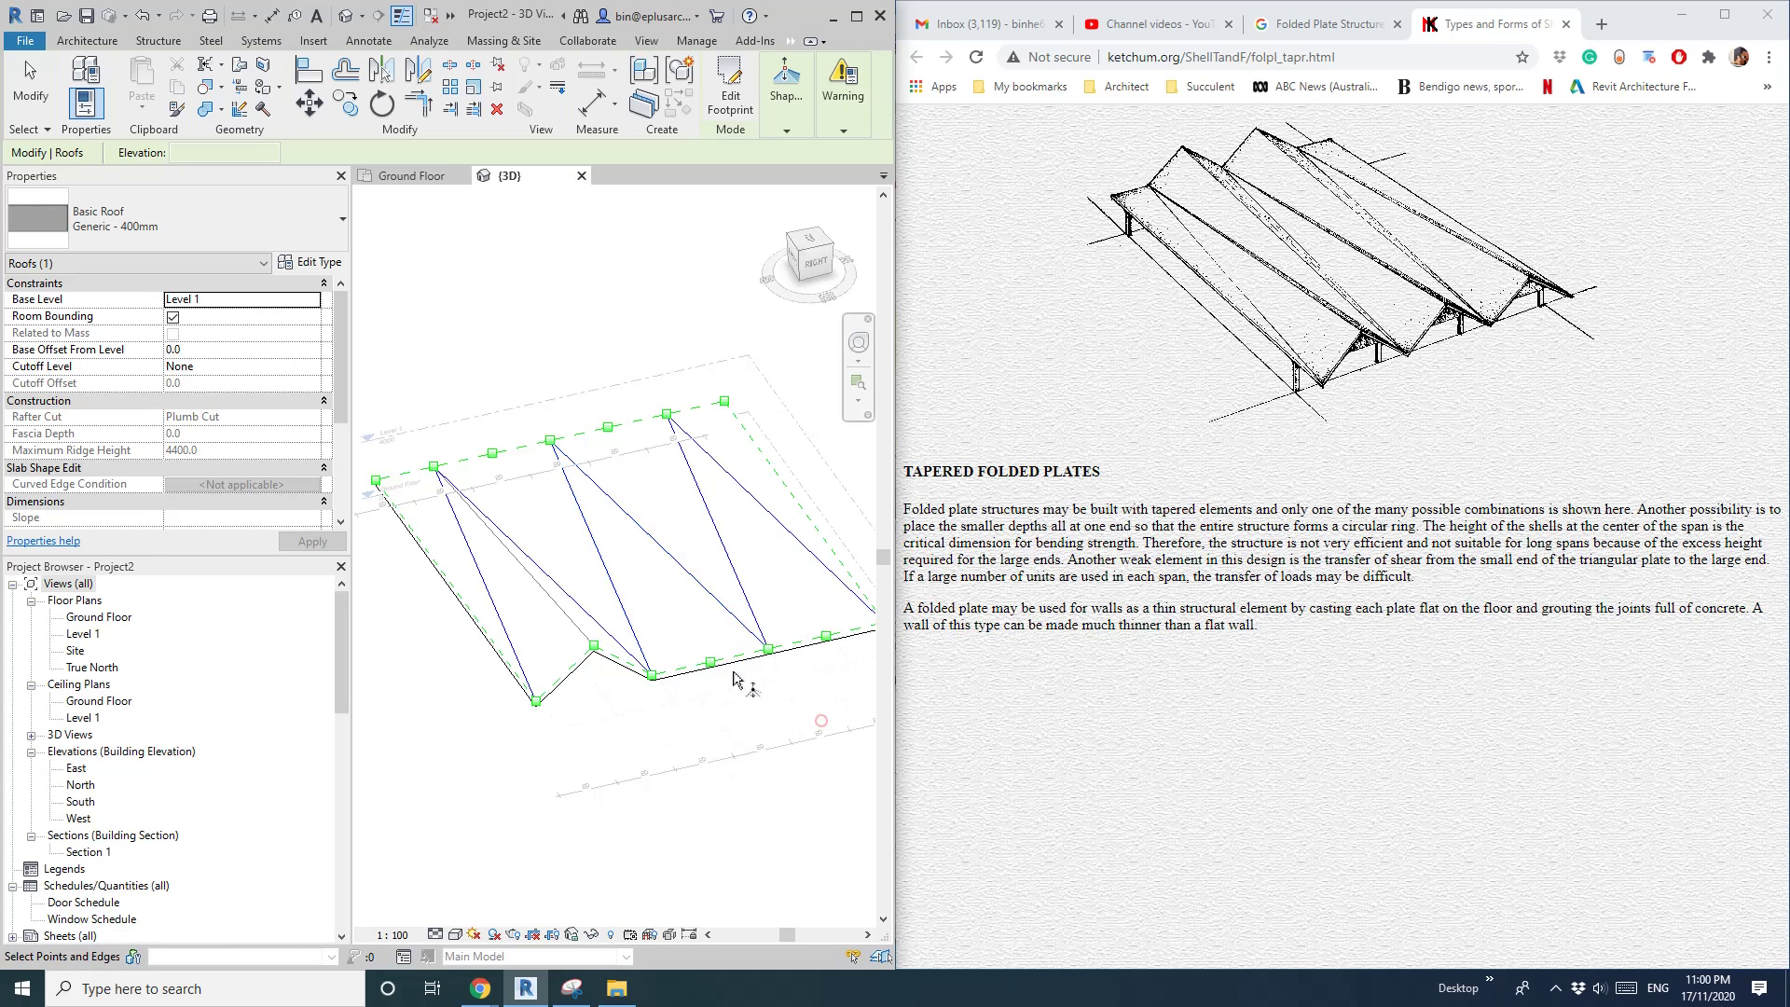
left_click(711, 664)
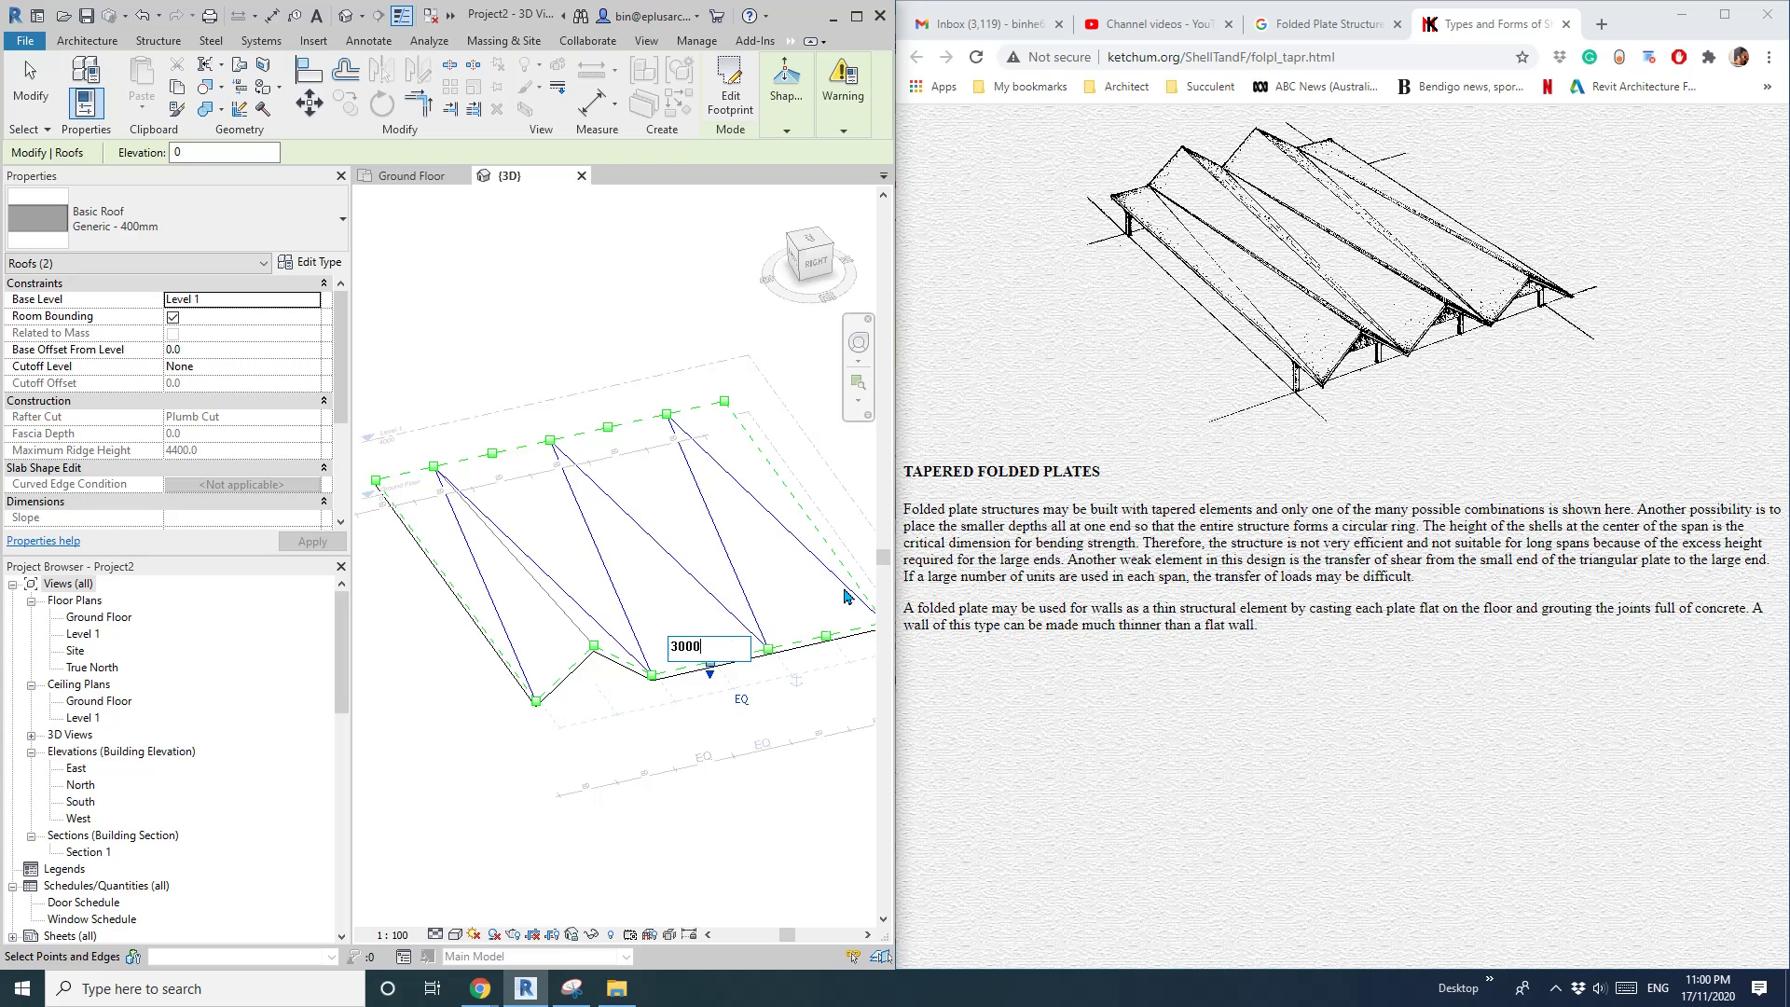
key("Return")
left_click(828, 637)
left_click(844, 635)
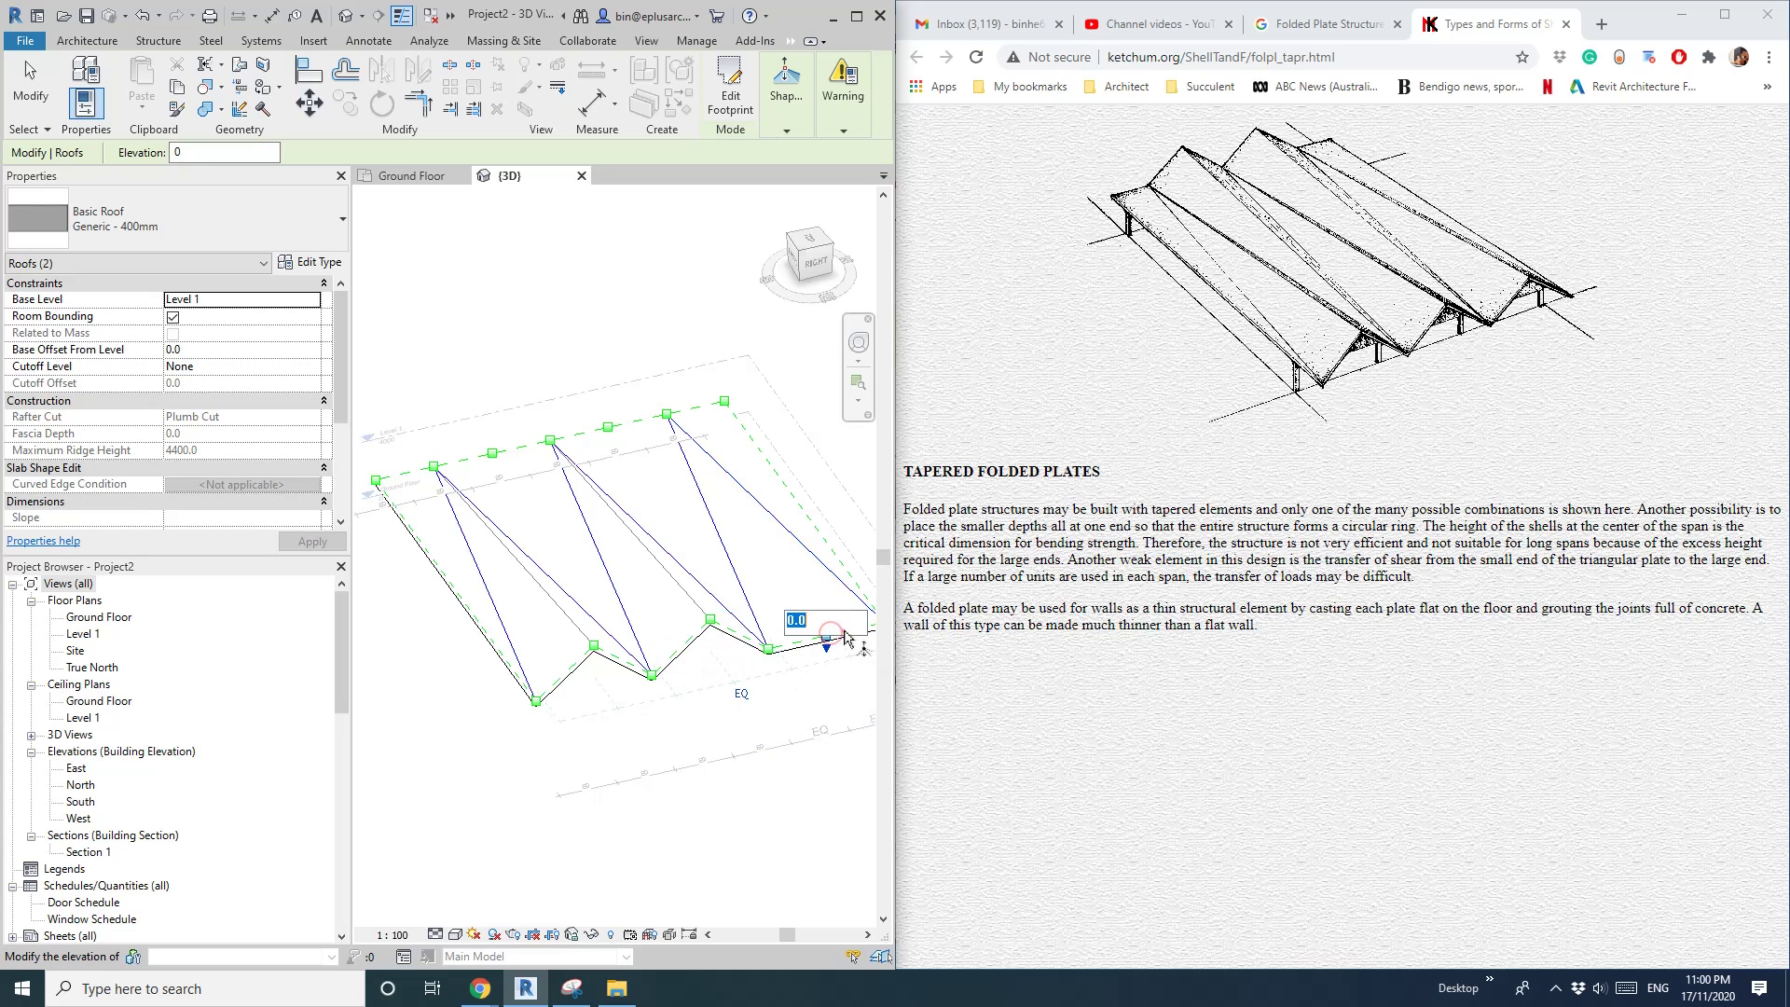
type("3000")
key("Return")
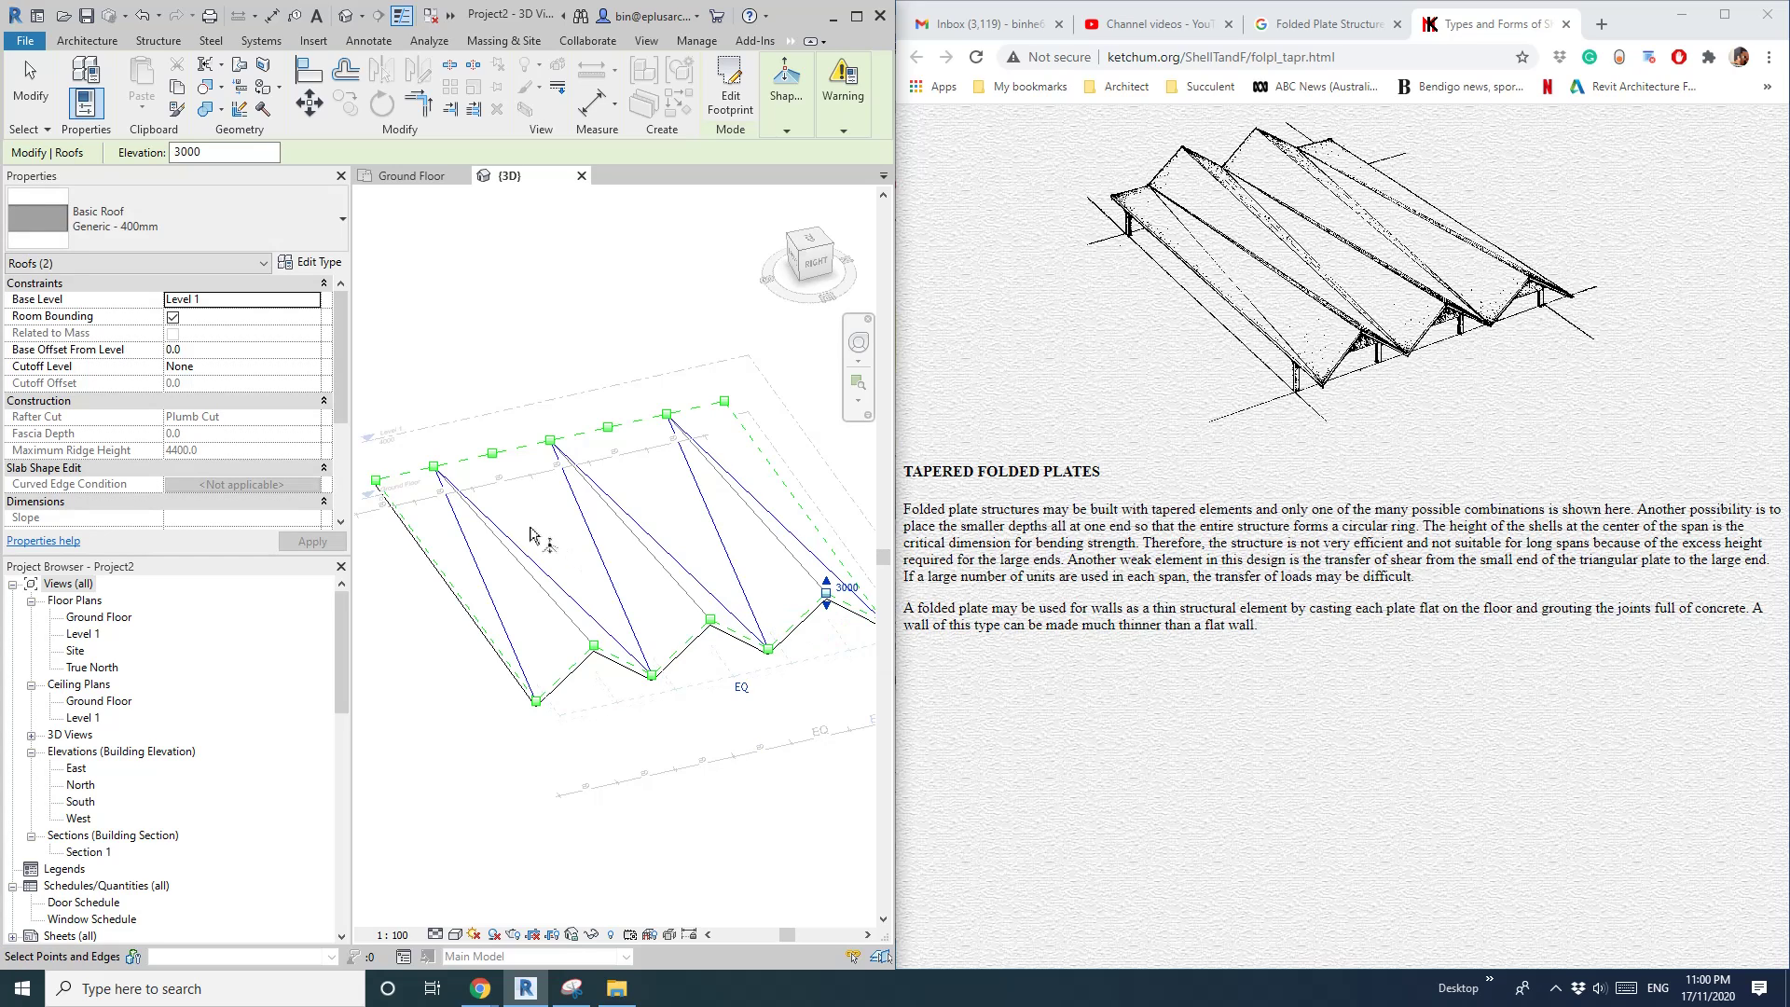
Raise the far edge's third and fifth points to an elevation of 3000
middle_click_drag(531, 528, 605, 552)
left_click(567, 480)
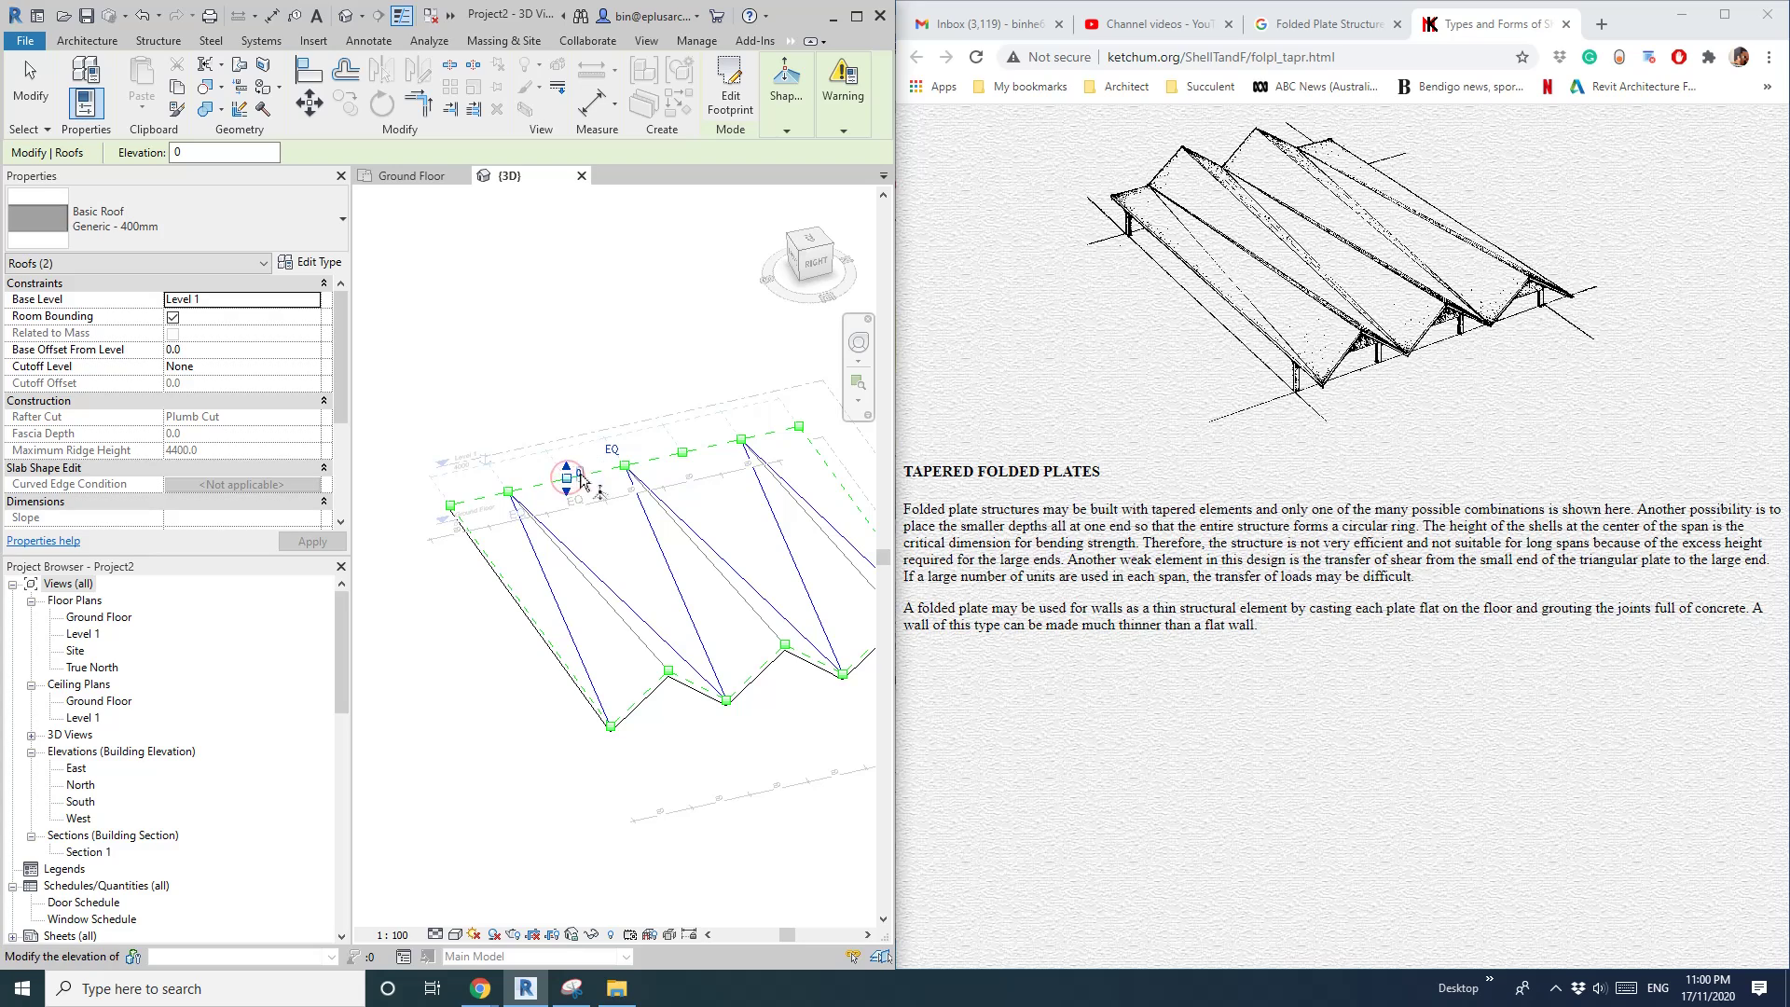
left_click(579, 476)
type("3000")
key("Return")
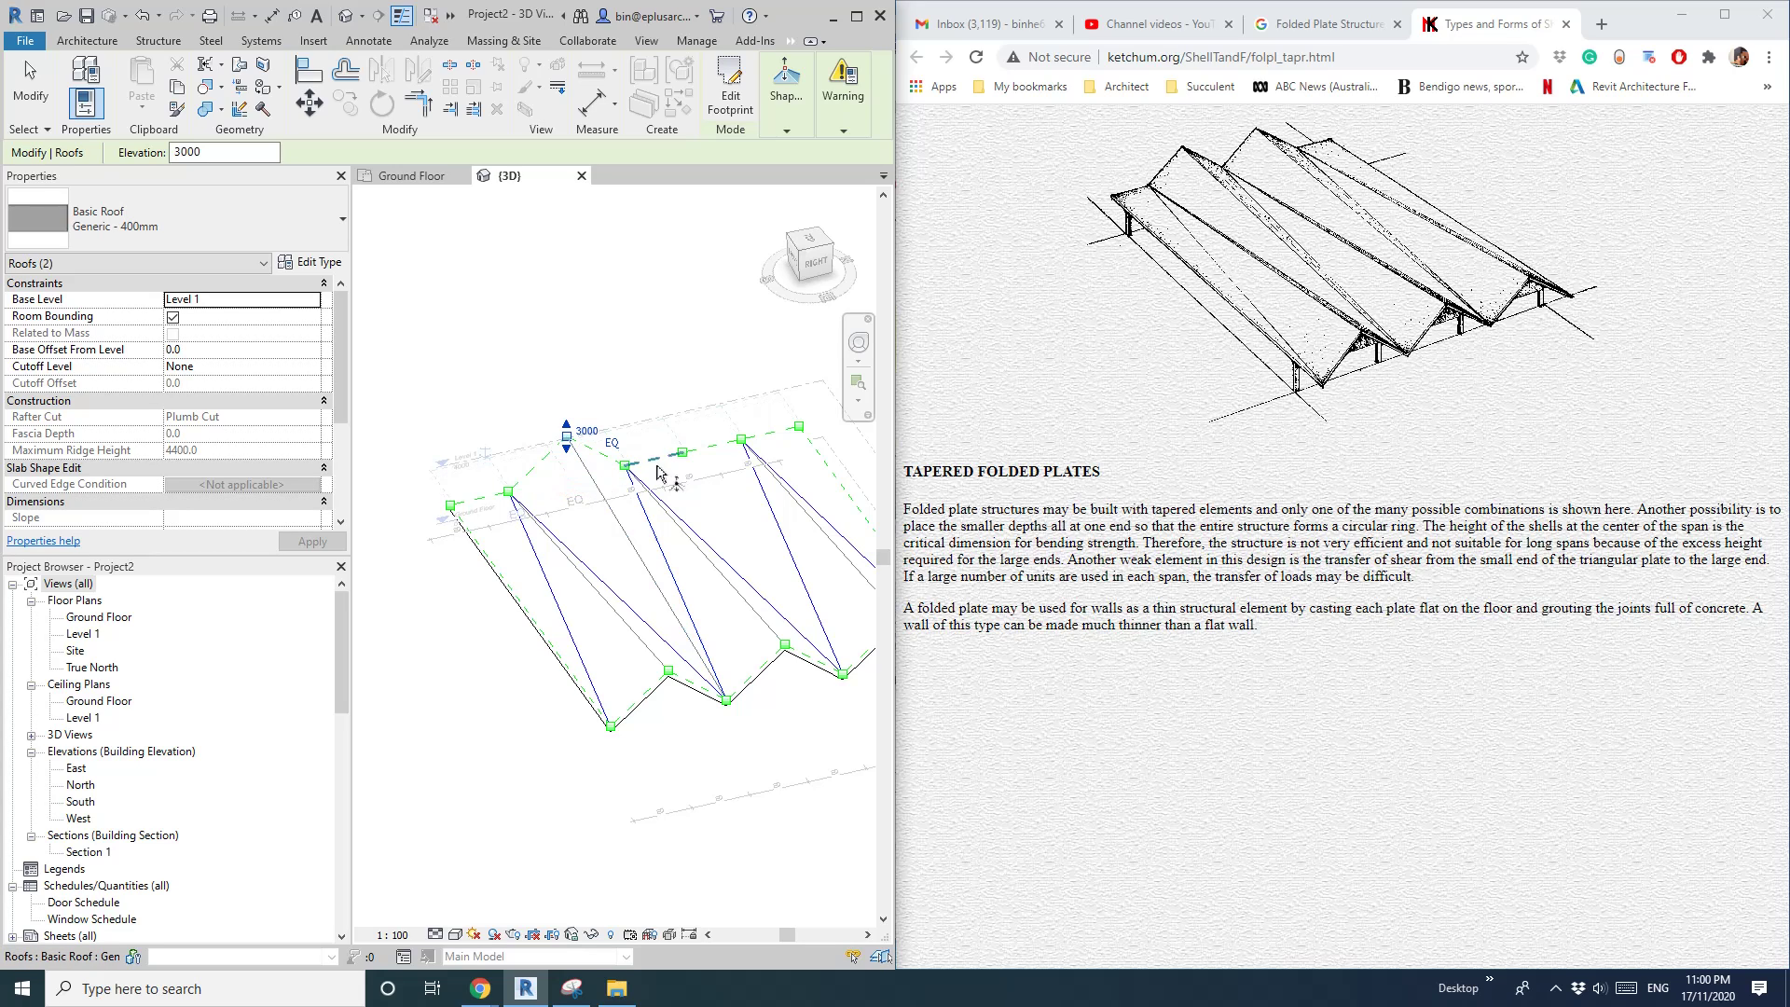
left_click(683, 457)
left_click(699, 444)
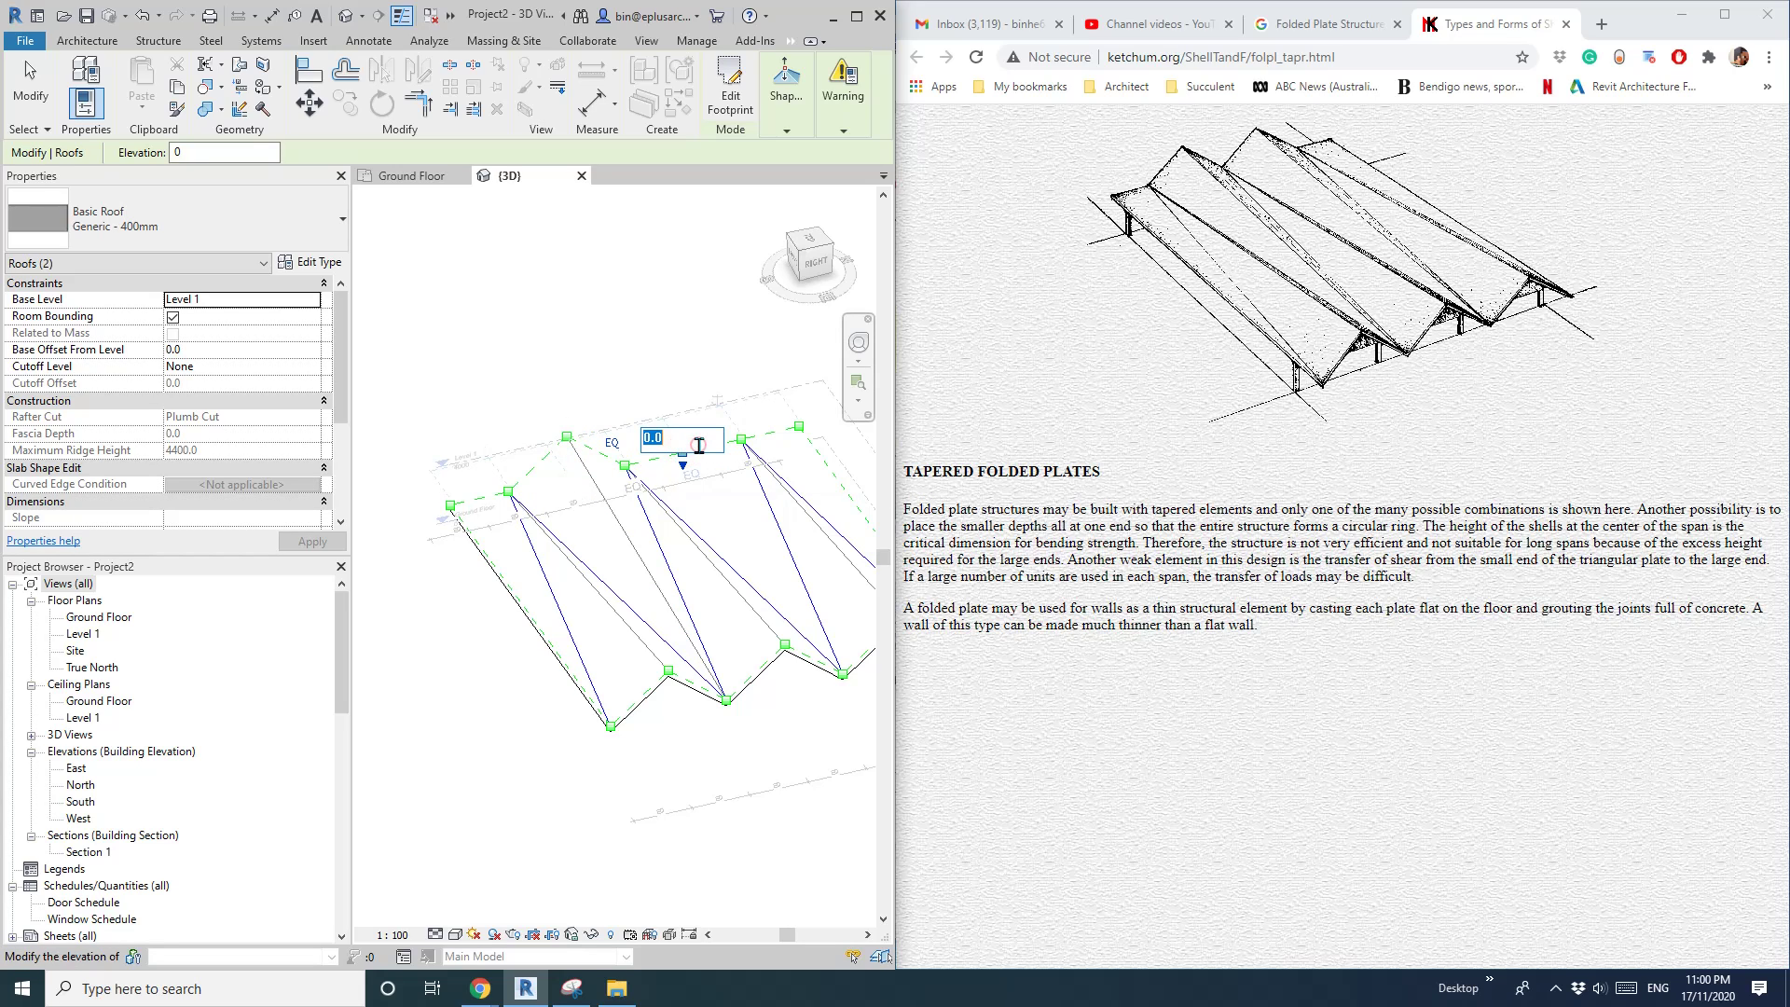
type("3000")
key("Return")
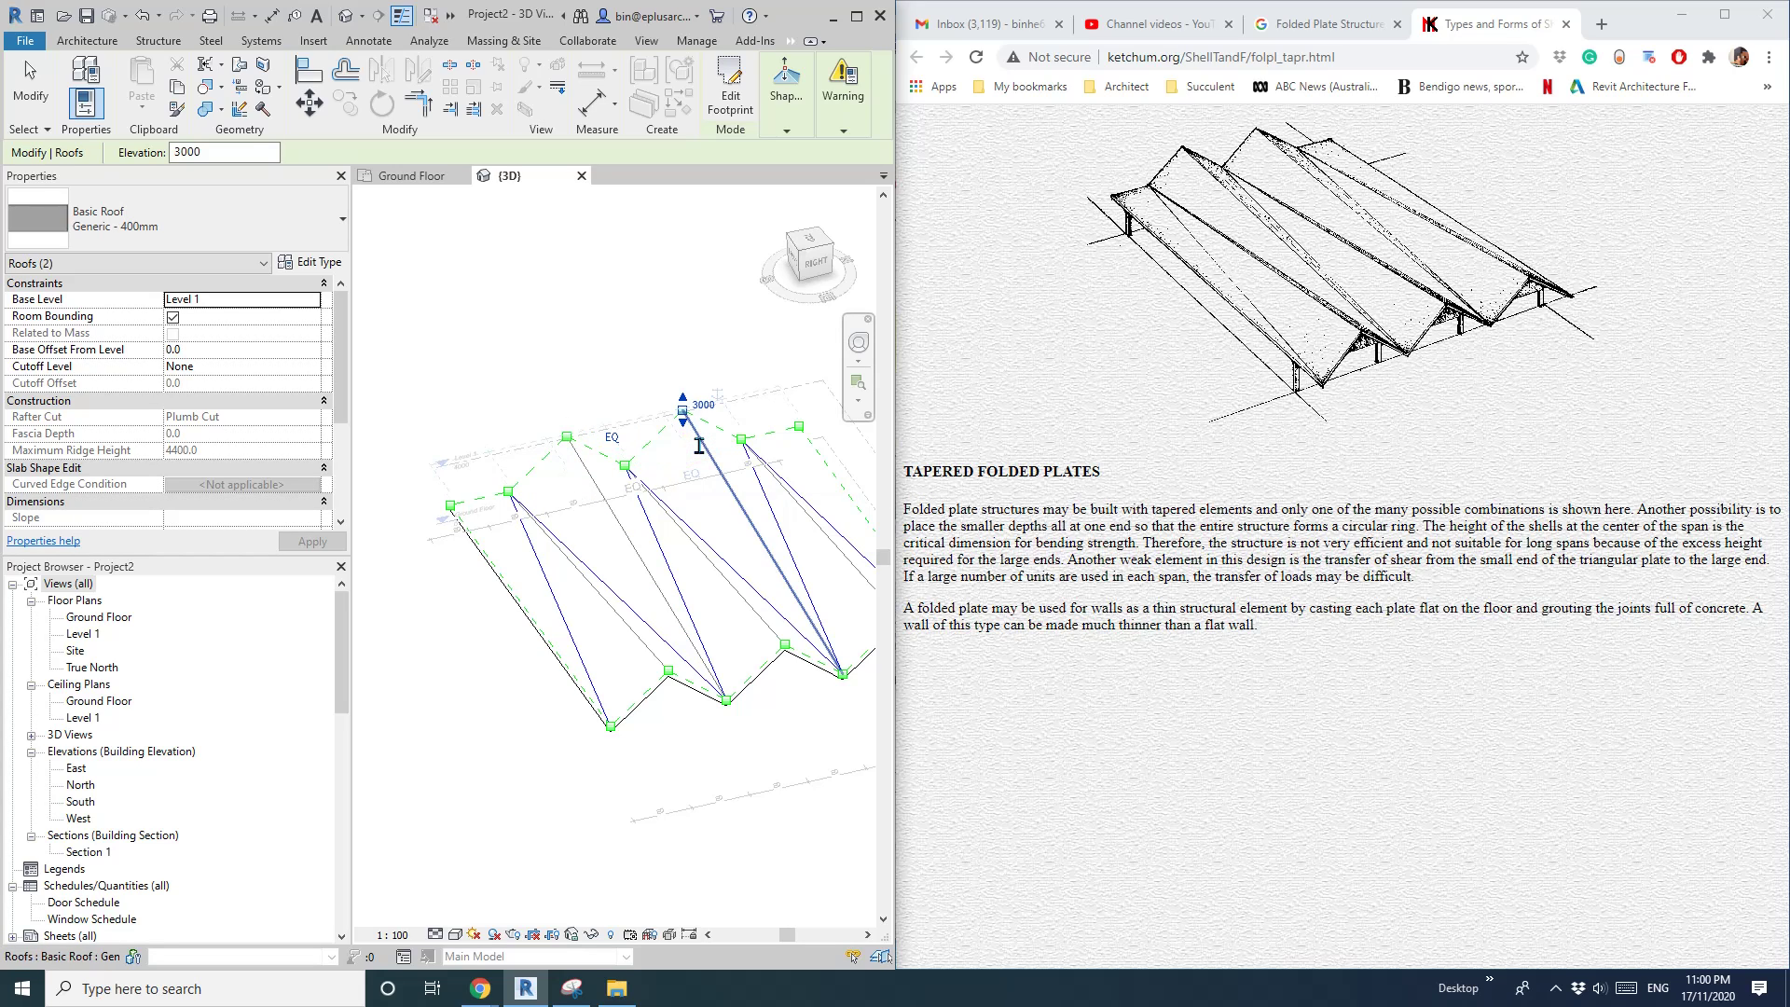
Raise both corner points of the far edge to an elevation of 3000 and finish editing the roof's shape
left_click(800, 428)
left_click(813, 423)
type("3000")
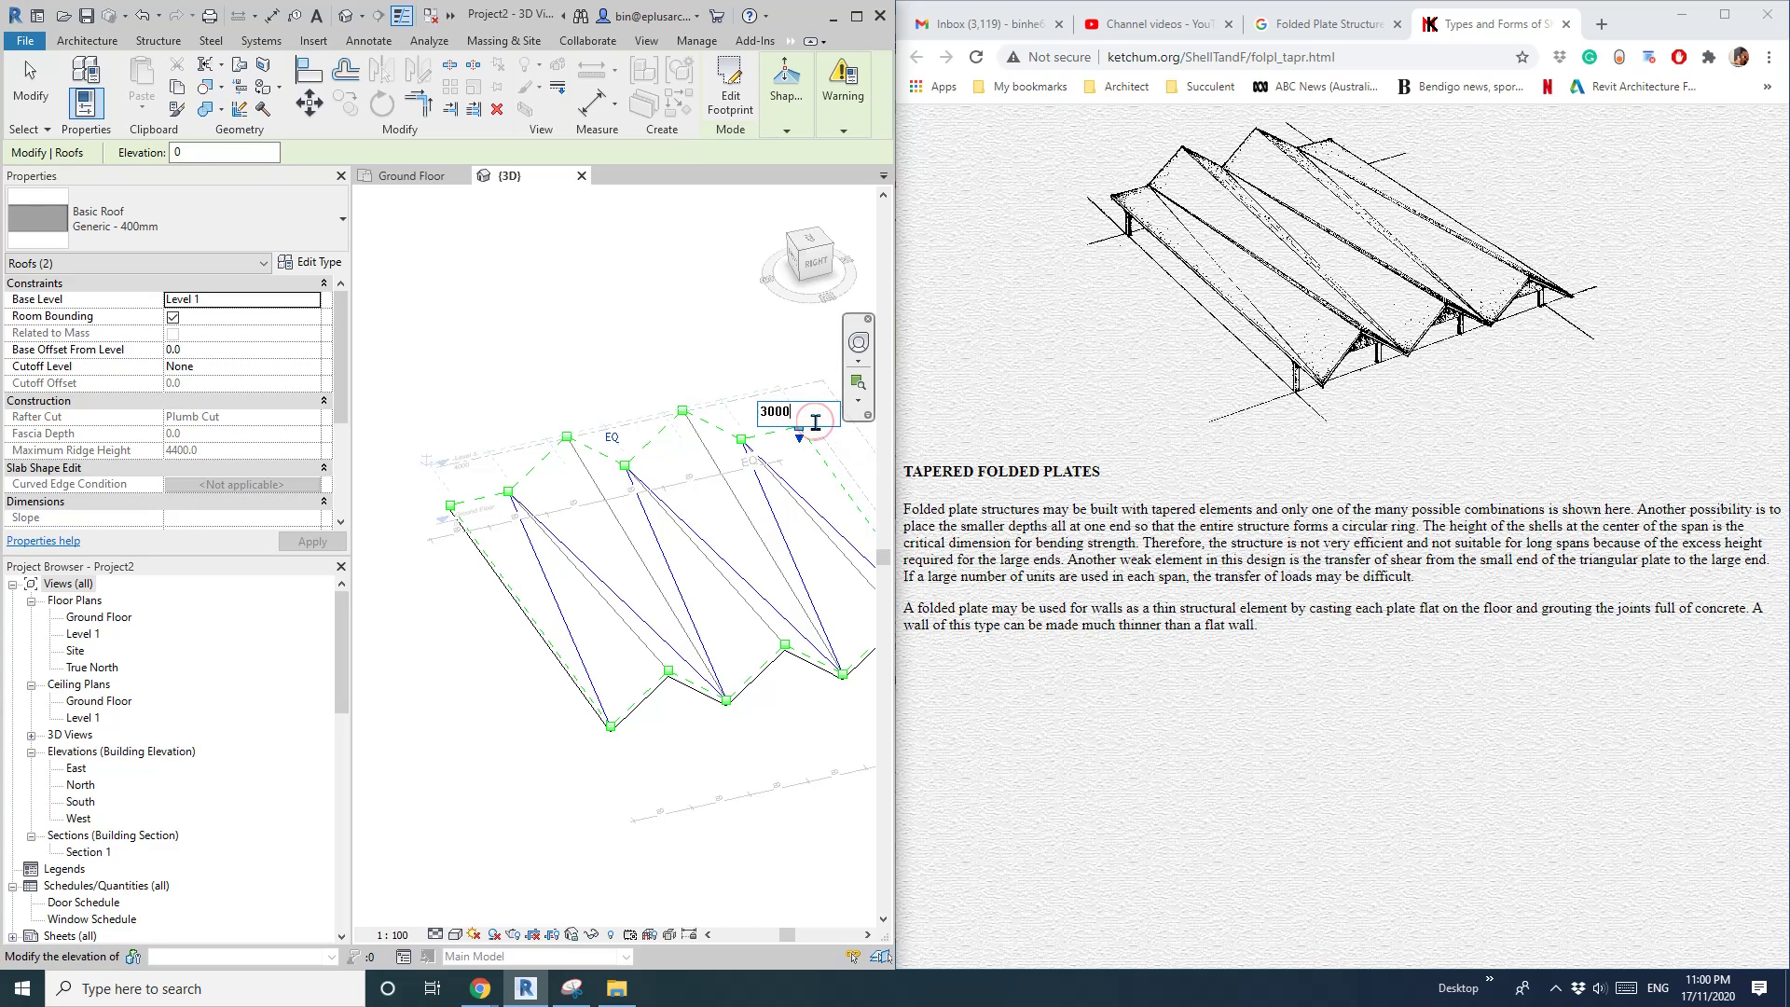
key("Return")
left_click(450, 510)
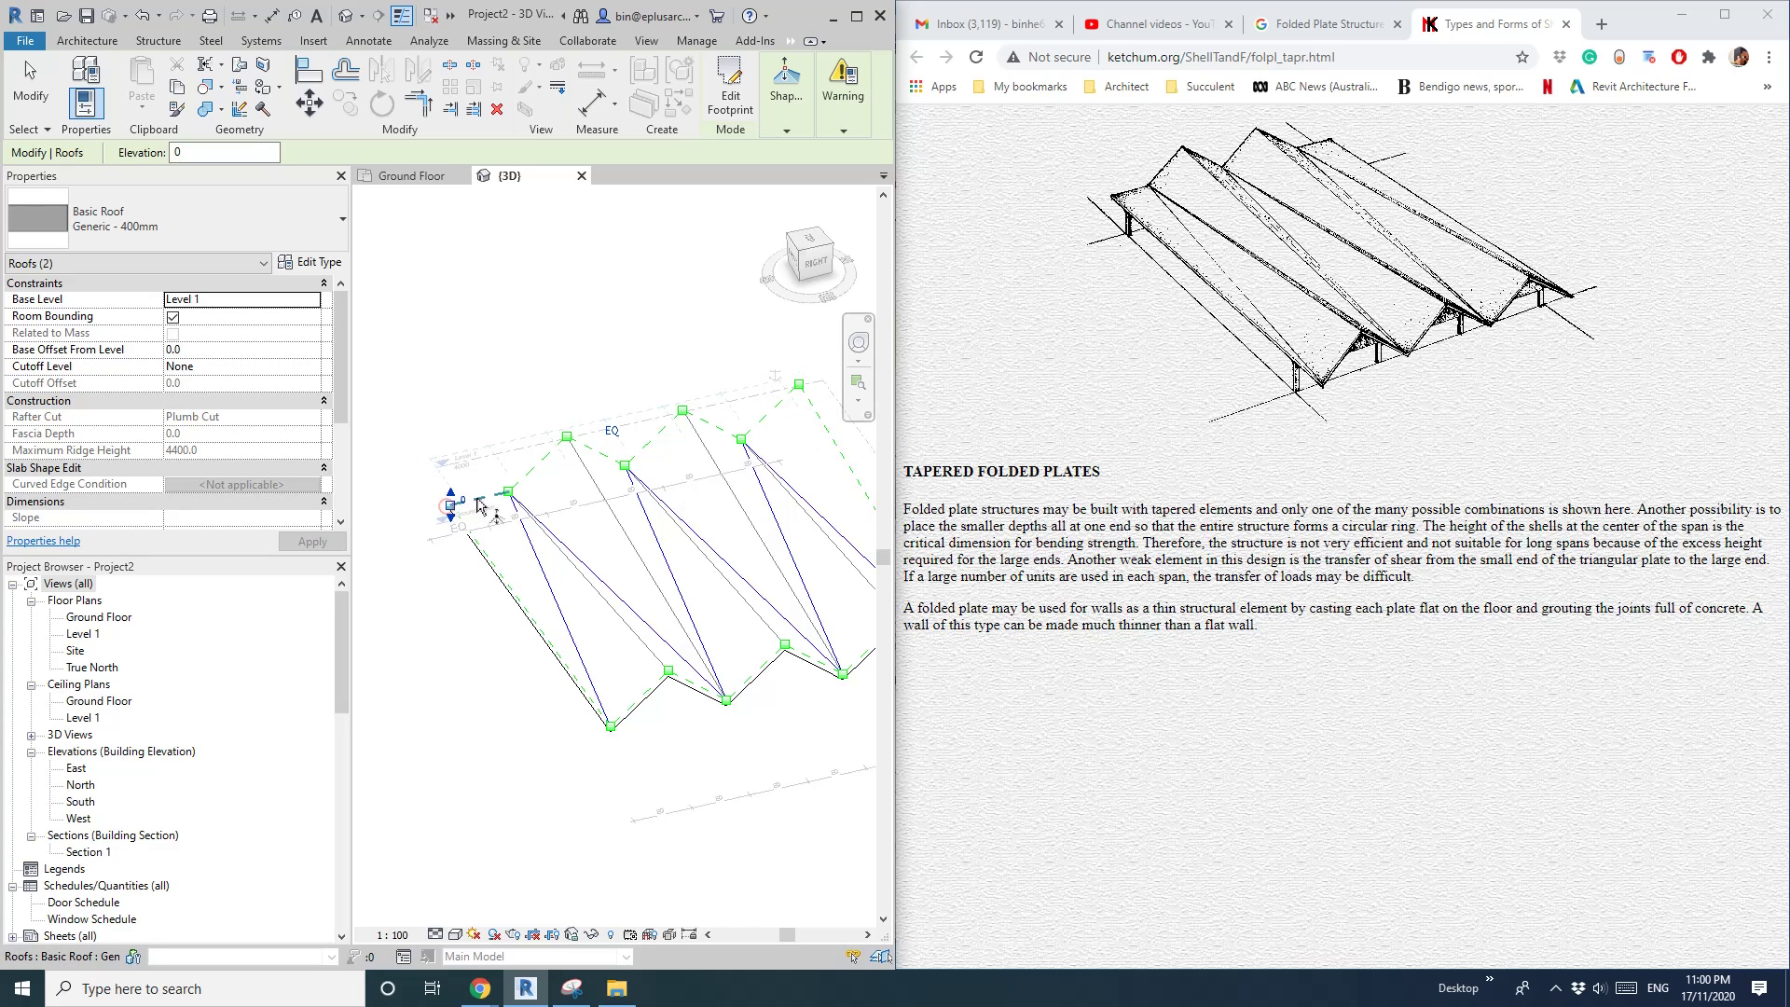
left_click(469, 504)
type("3000")
key("Return")
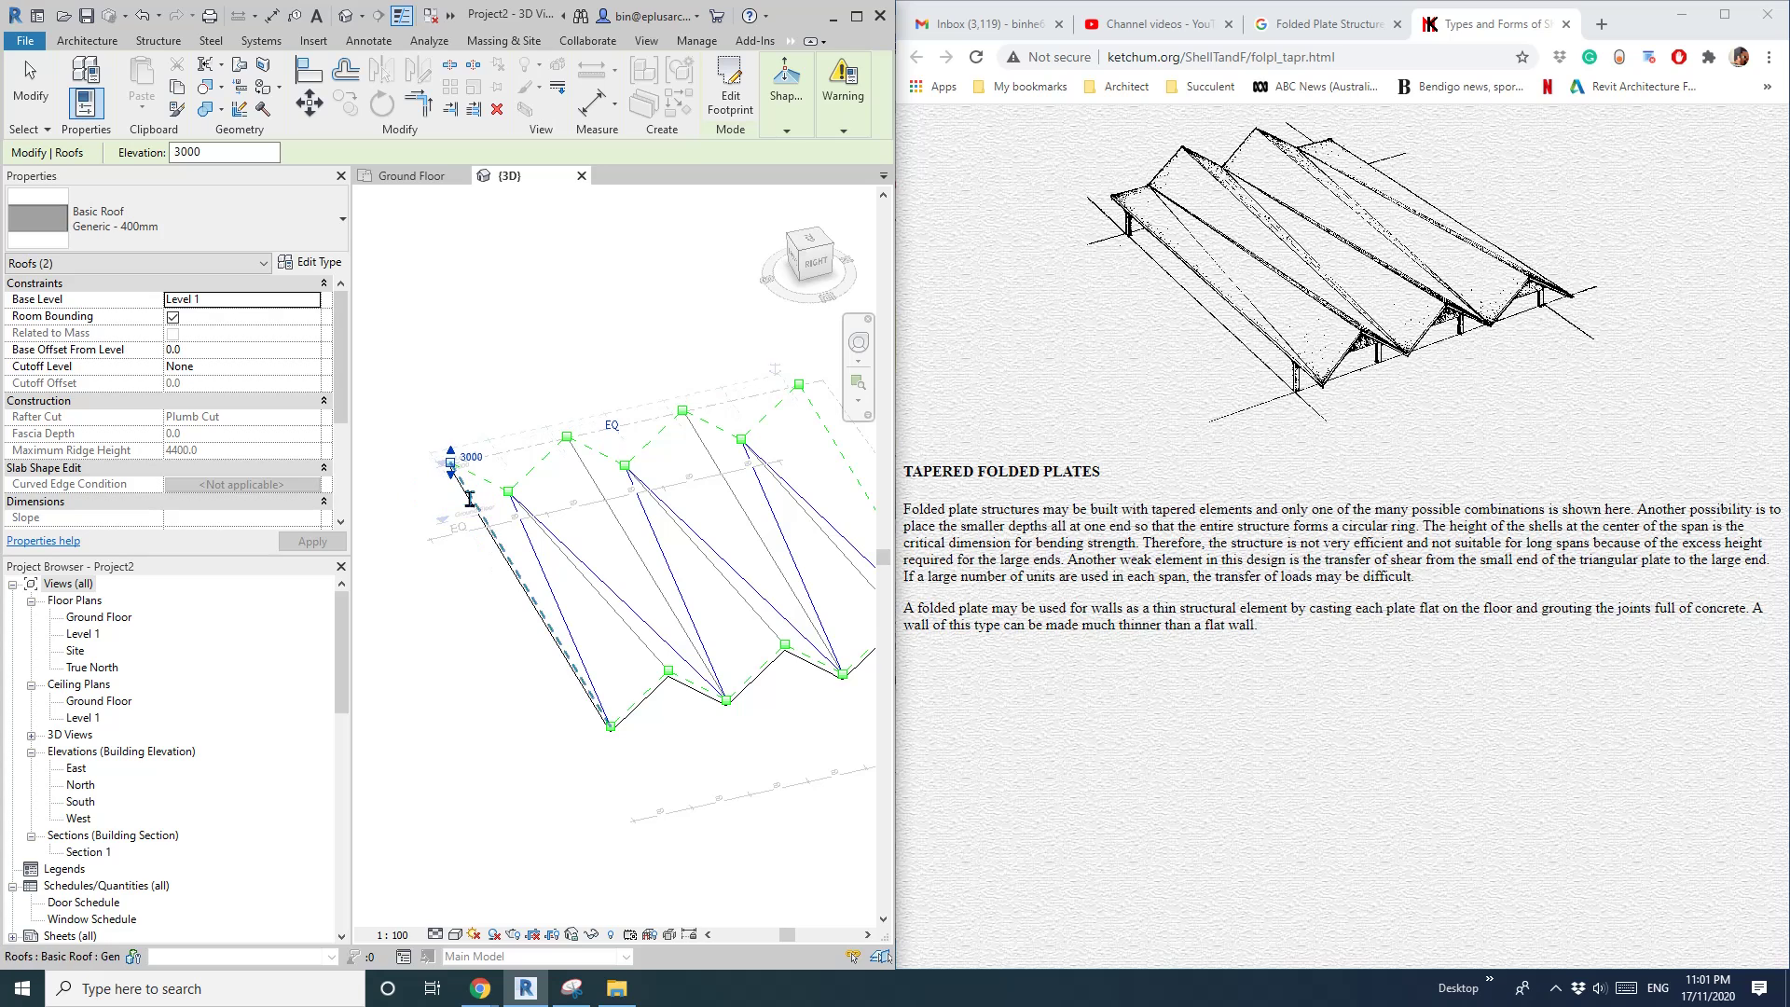
key("Escape")
key("Escape")
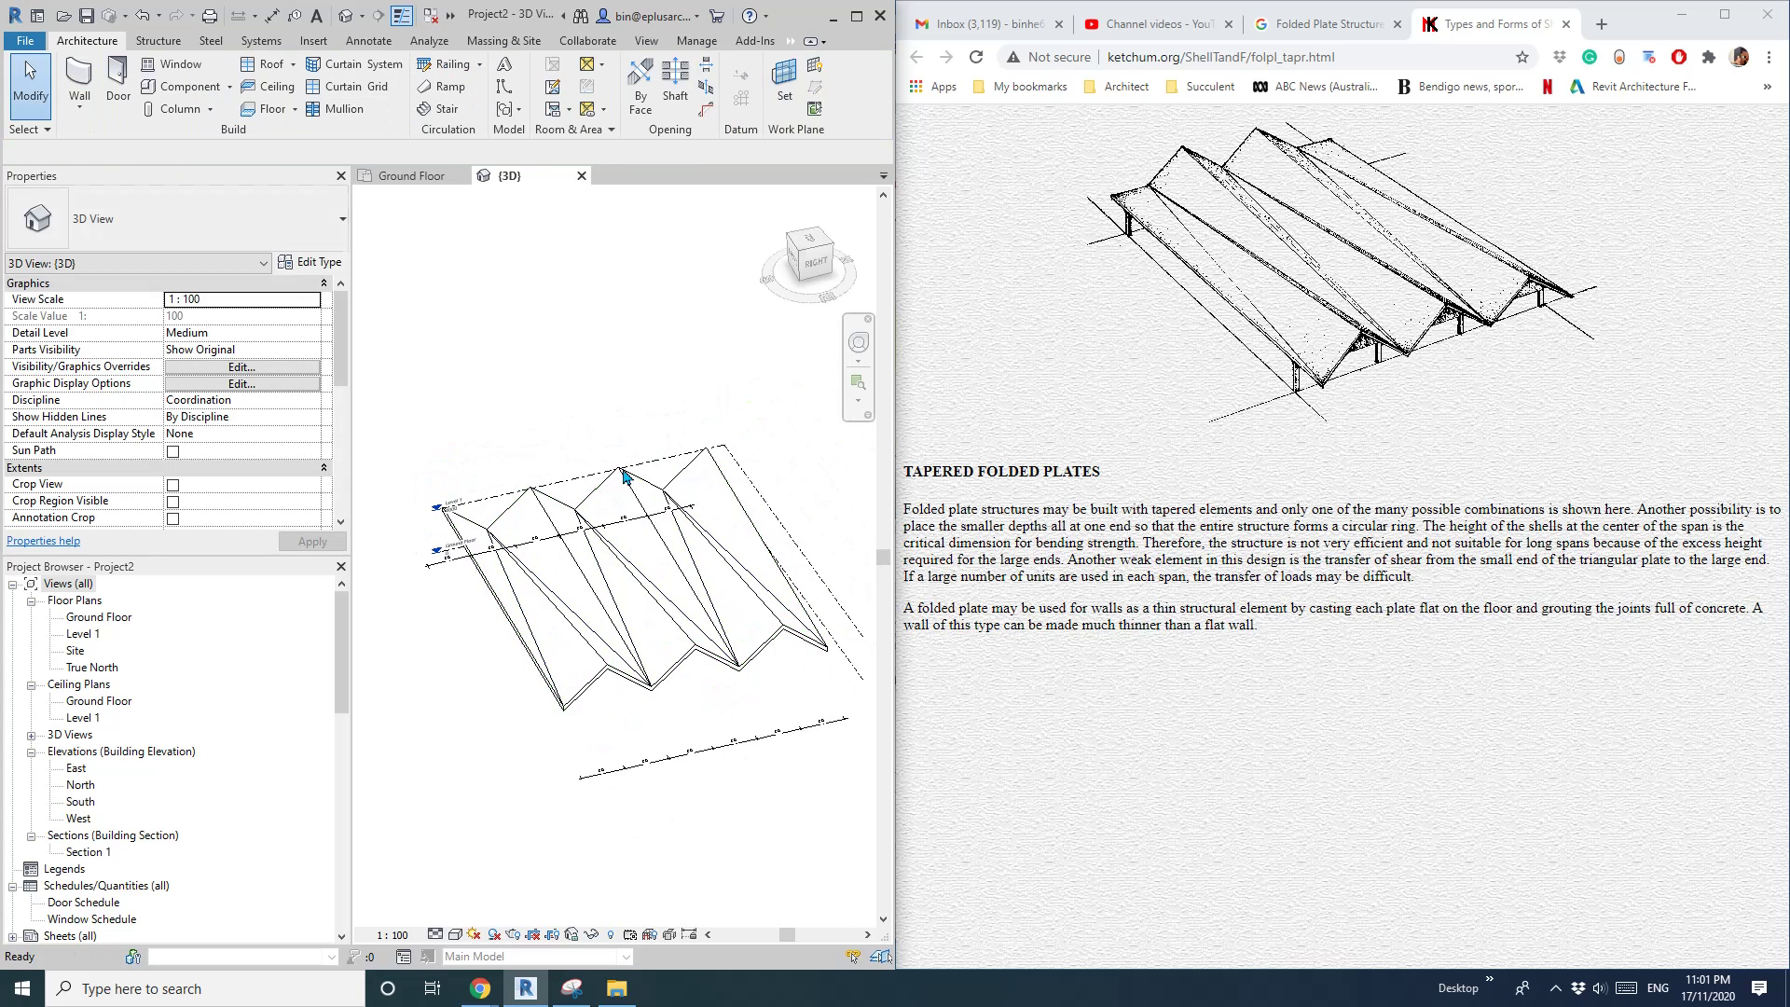
scroll(627, 478, "down", 2)
middle_click_drag(640, 643, 751, 653, "shift")
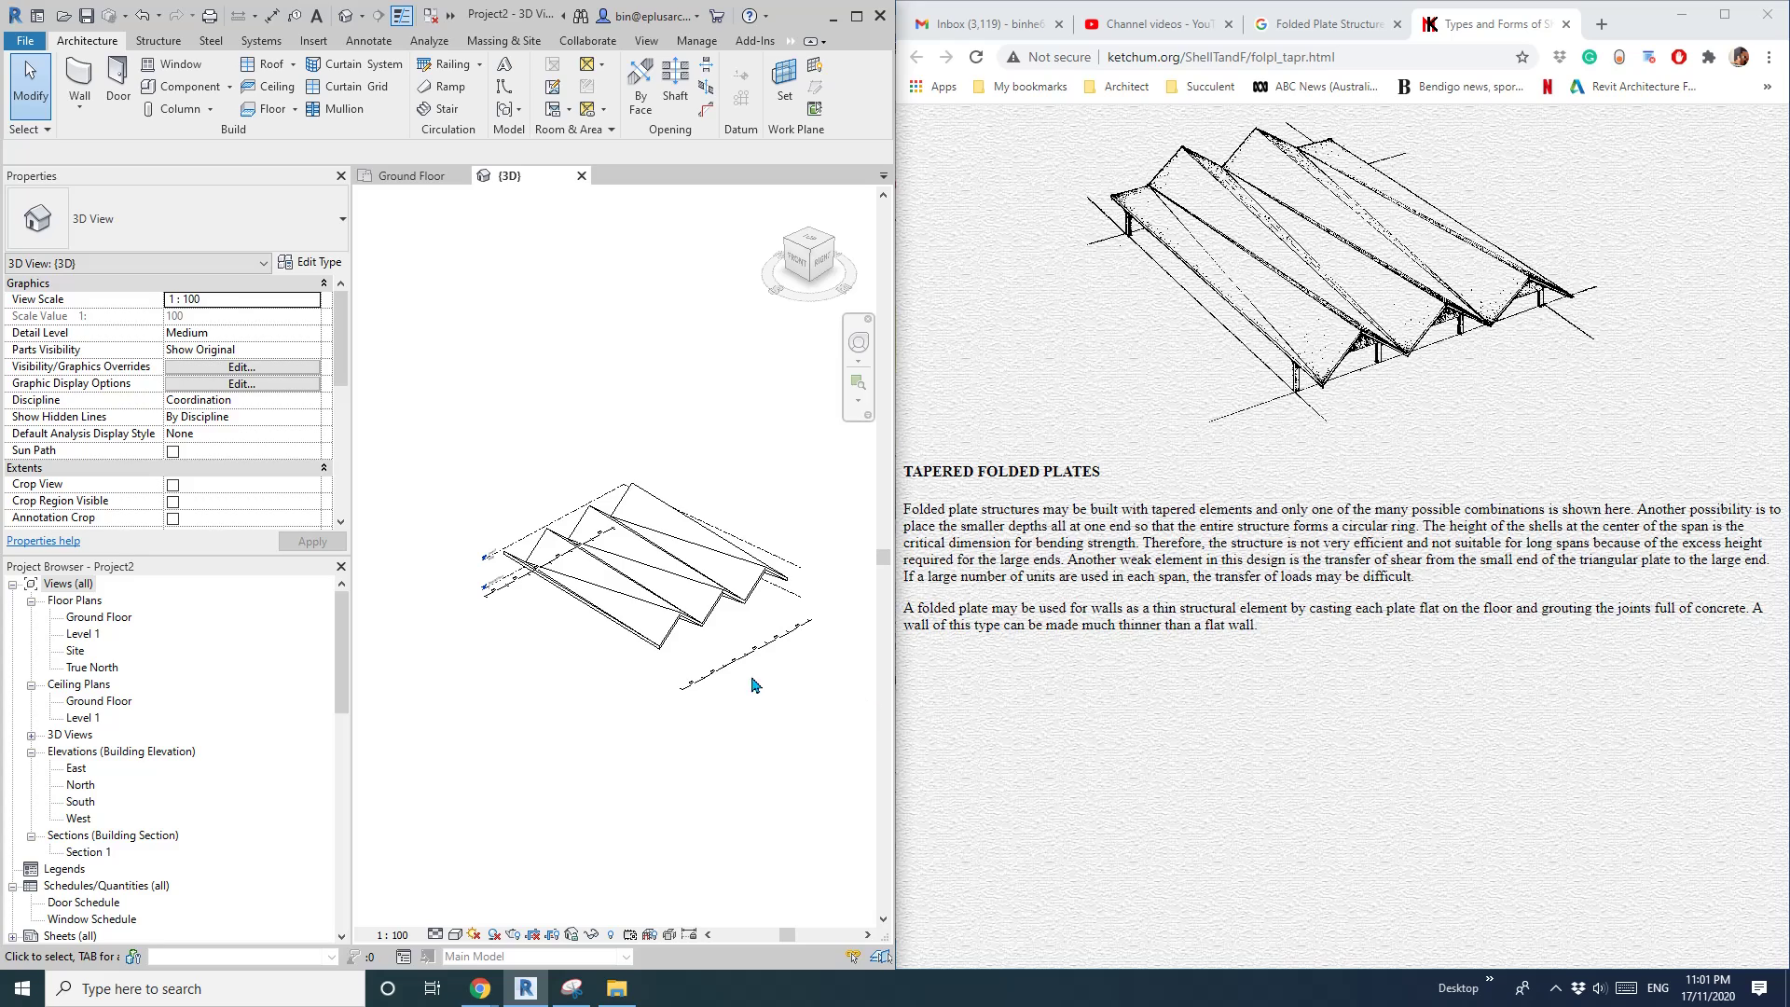